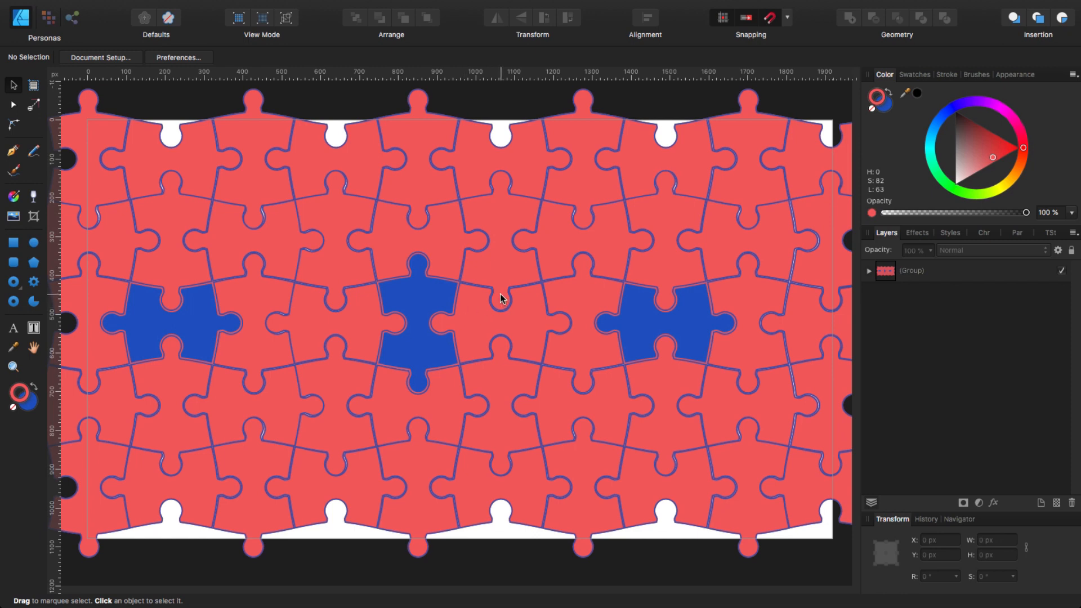
Step: Create a new 1920 × 1080 px document at 300 DPI with the RGB/16 color format
mouse_move(182, 6)
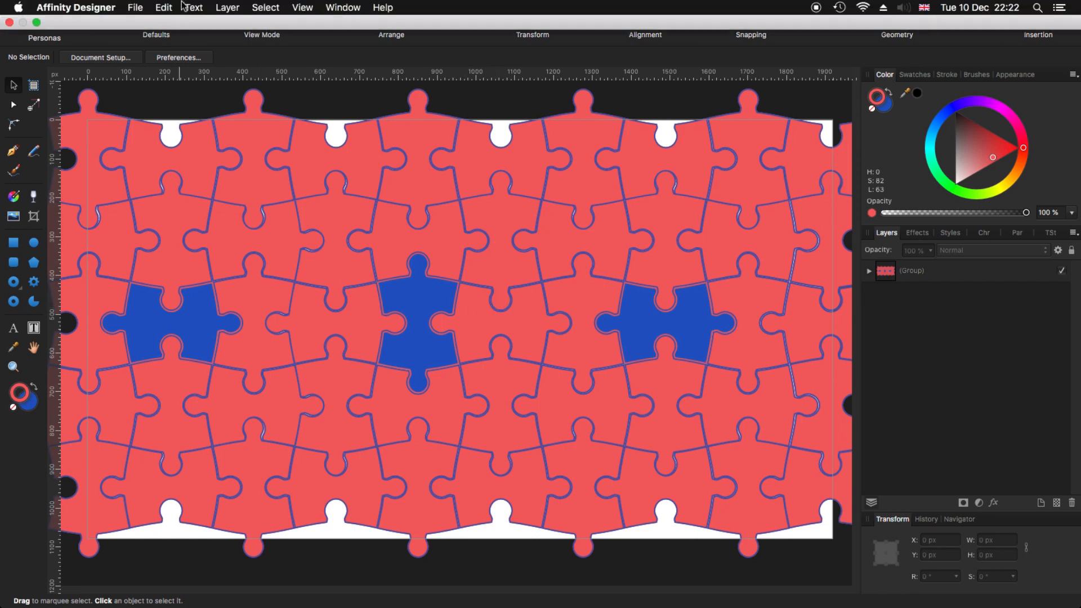
click(139, 11)
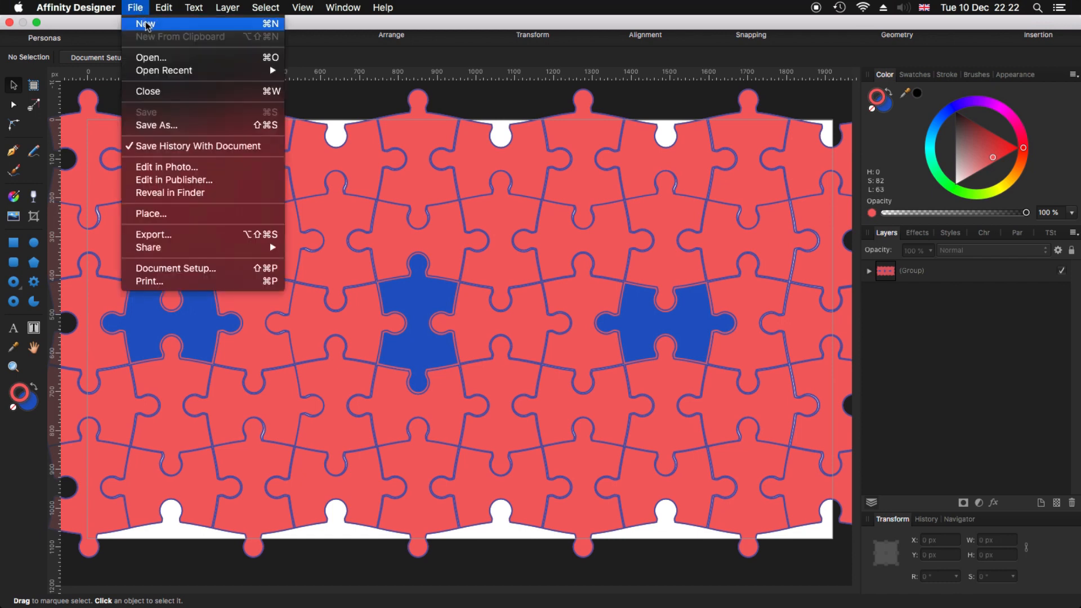
click(147, 27)
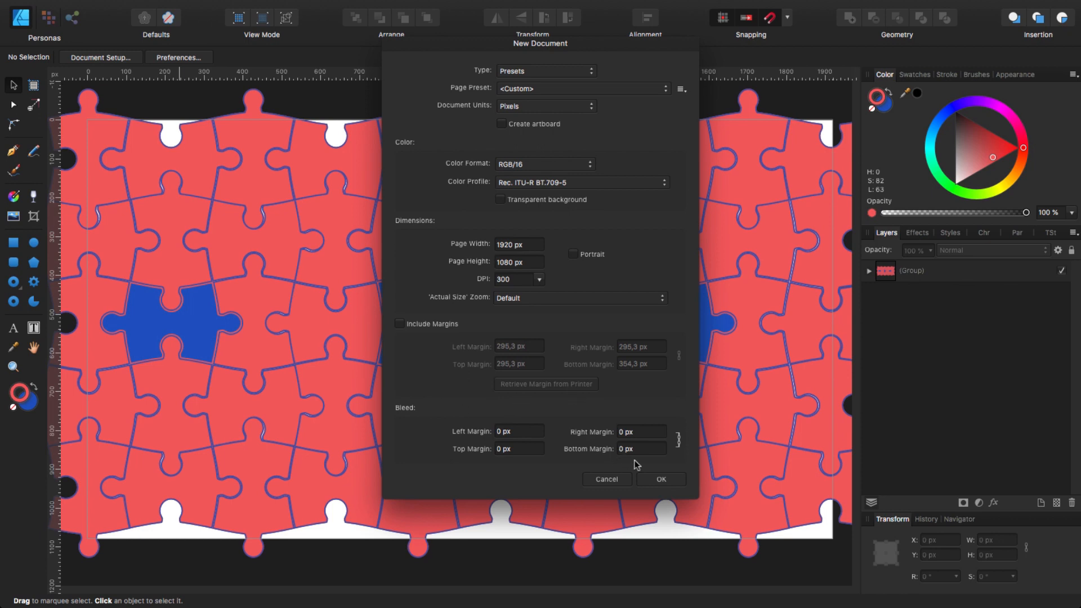
click(662, 480)
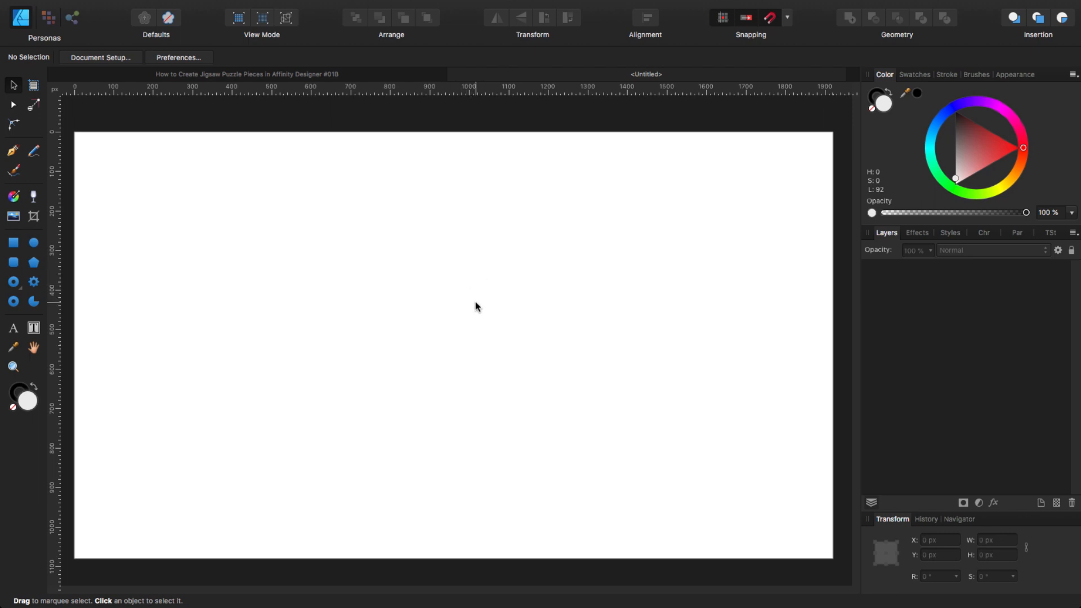
mouse_move(309, 7)
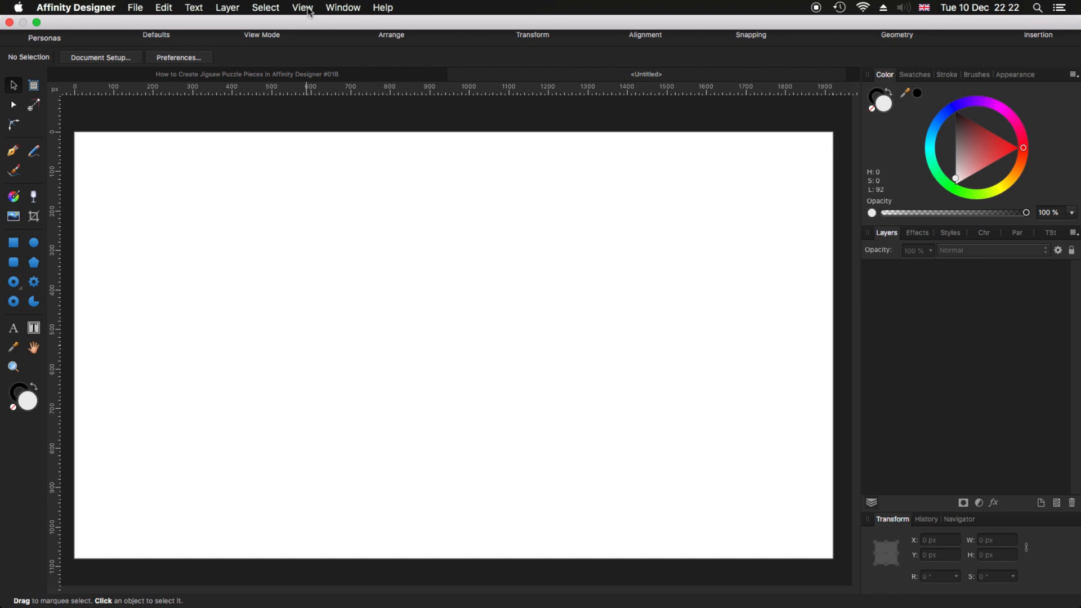
click(304, 8)
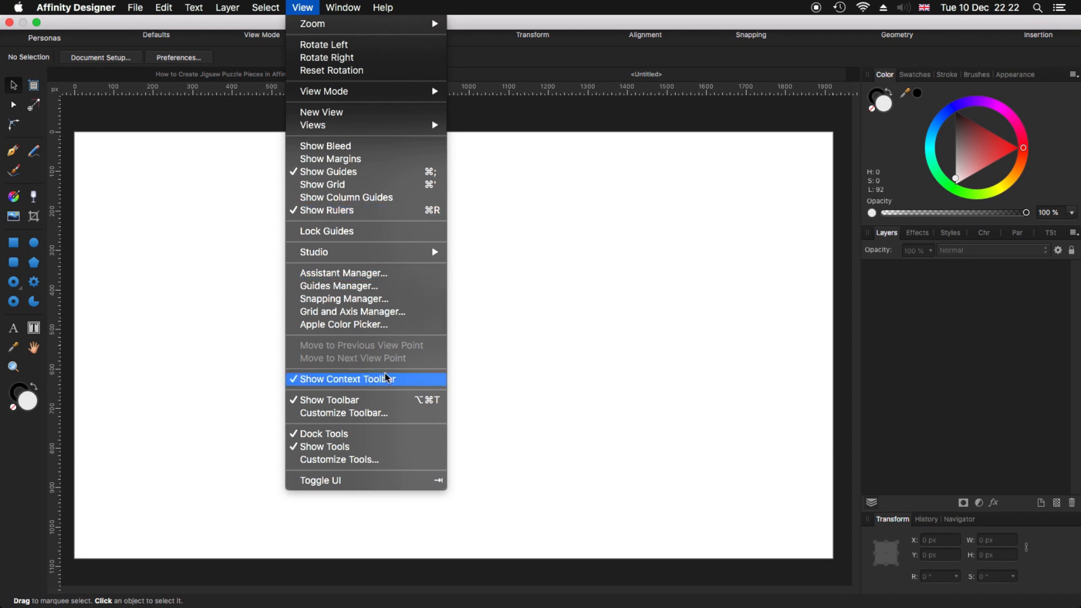
click(371, 404)
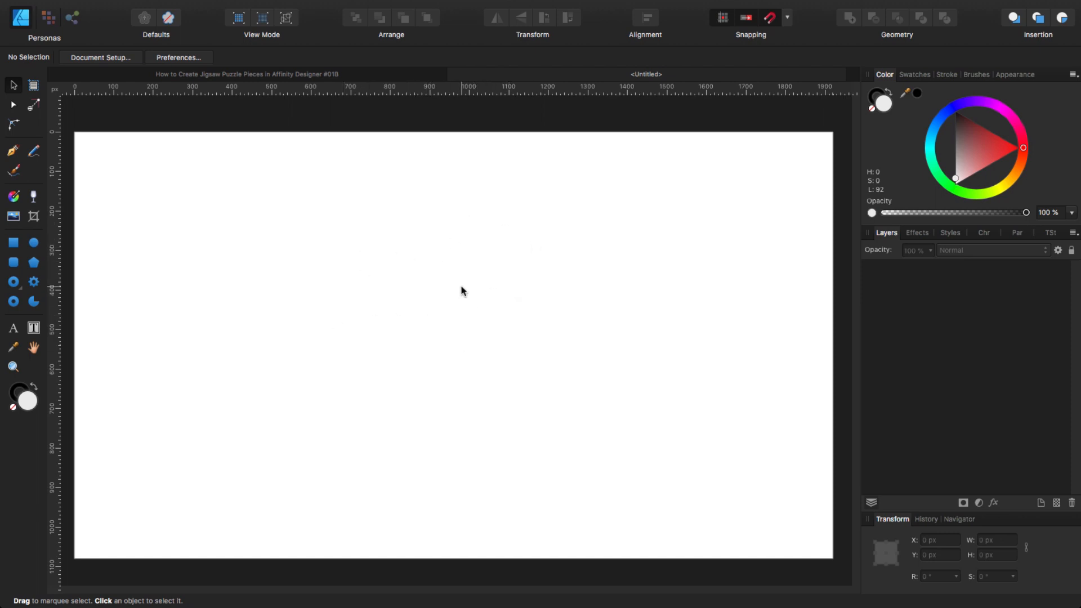
Step: Draw a square of about 260 px and move it so its upper-left corner sits at about X 671 px, Y 316 px
click(12, 244)
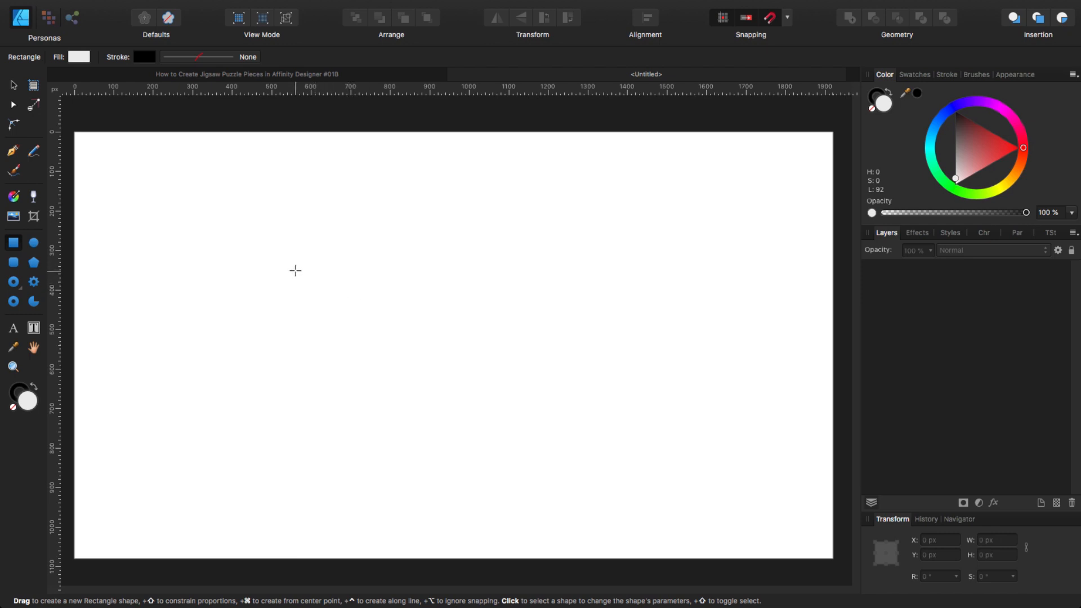
drag(356, 259, 408, 310)
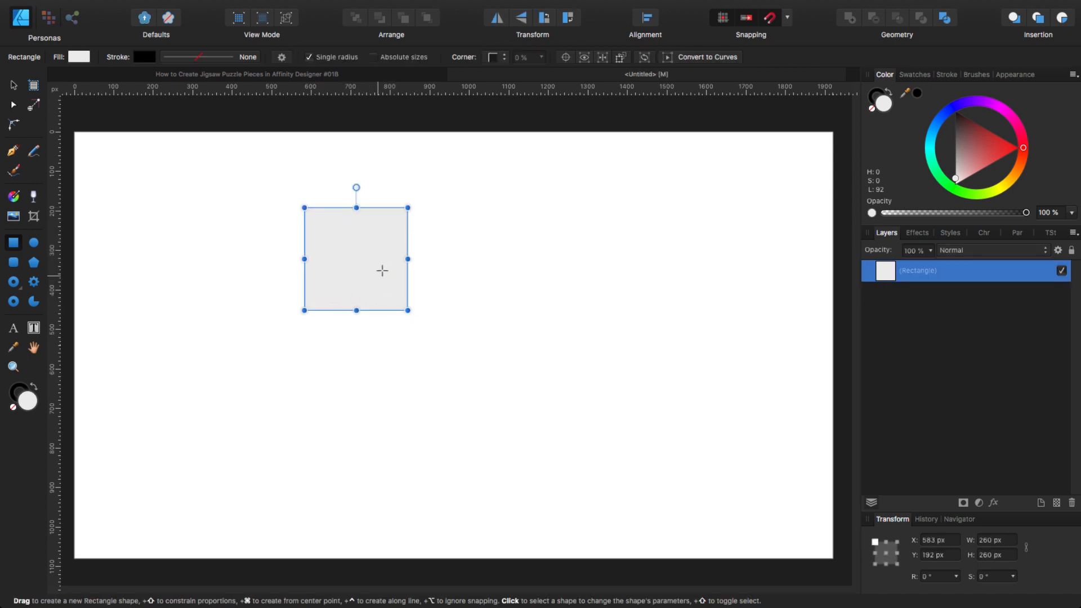
click(14, 87)
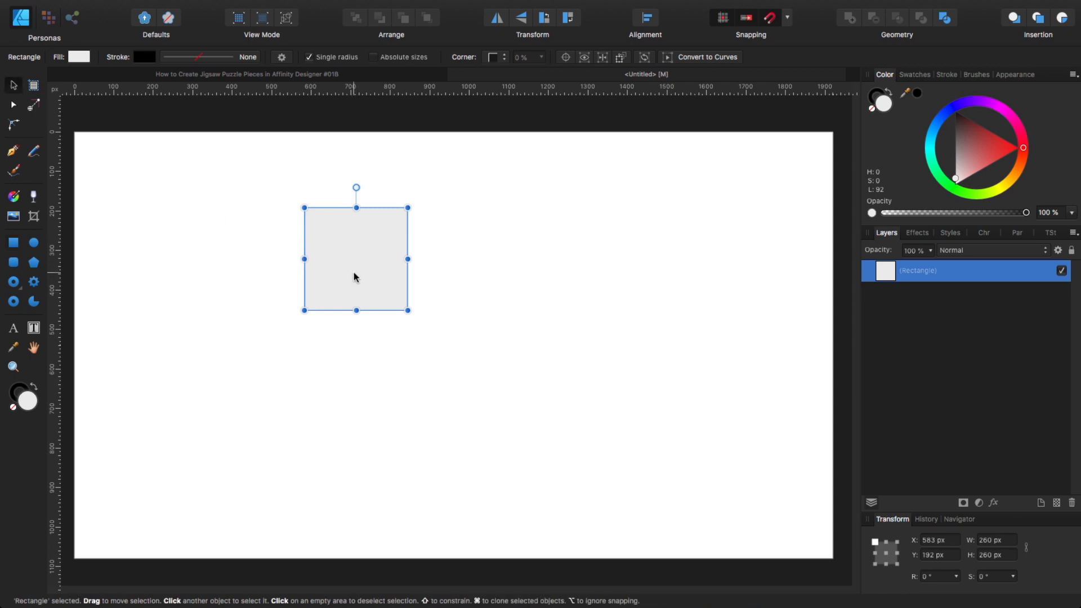
drag(355, 278, 382, 319)
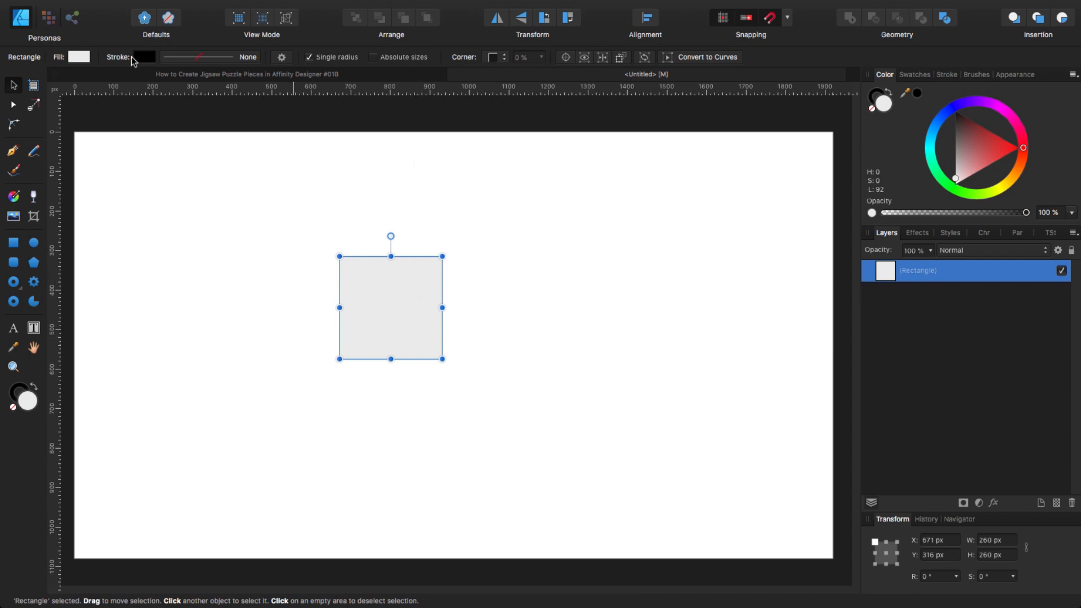
Step: Convert the square to curves and add a node near the middle of each of its four sides
click(700, 62)
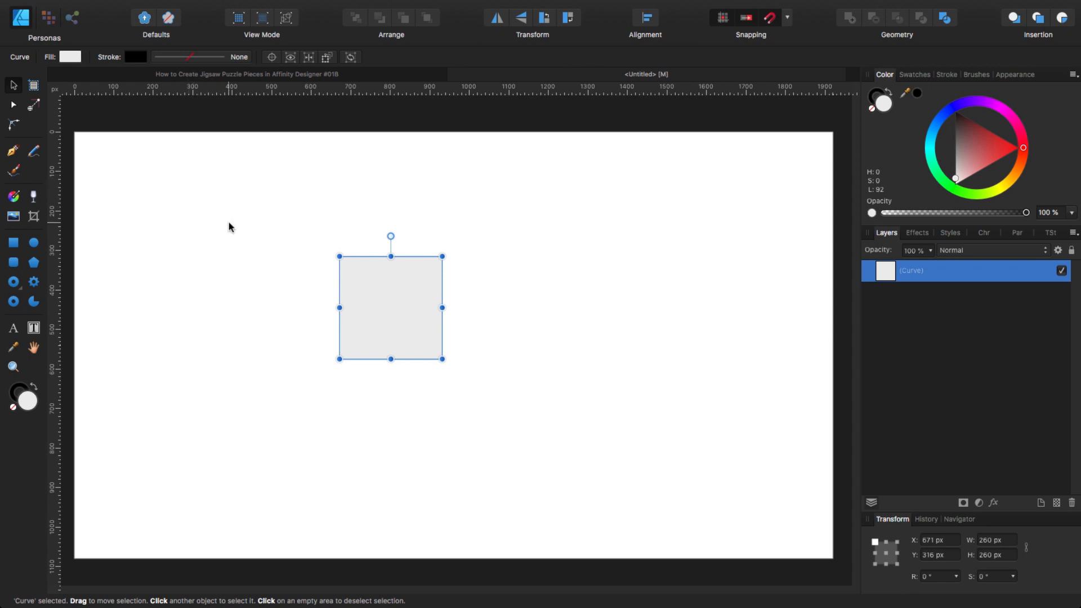
key(a)
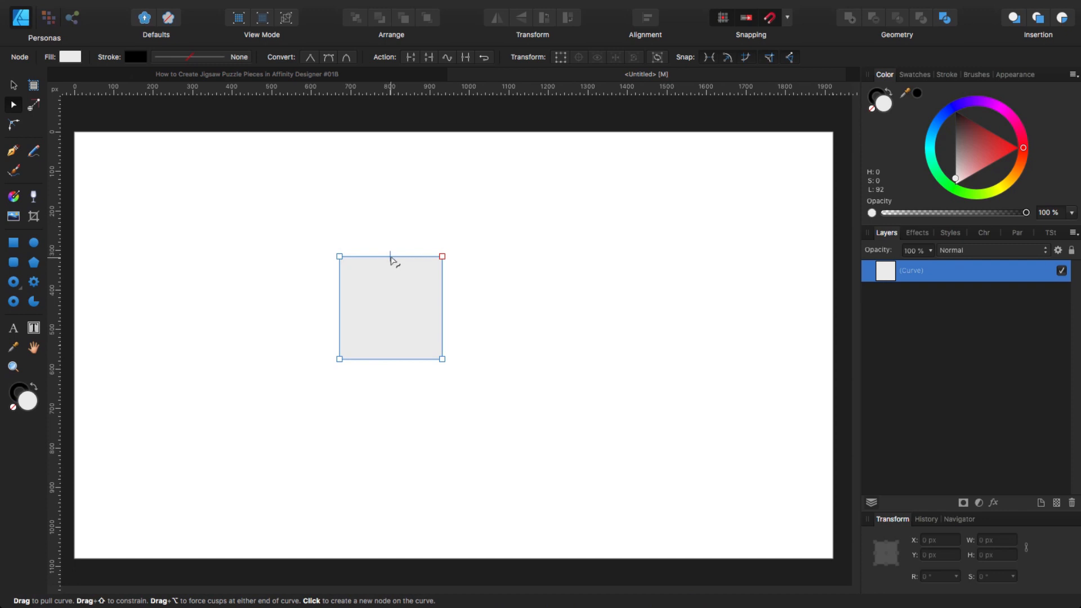
click(391, 256)
click(442, 311)
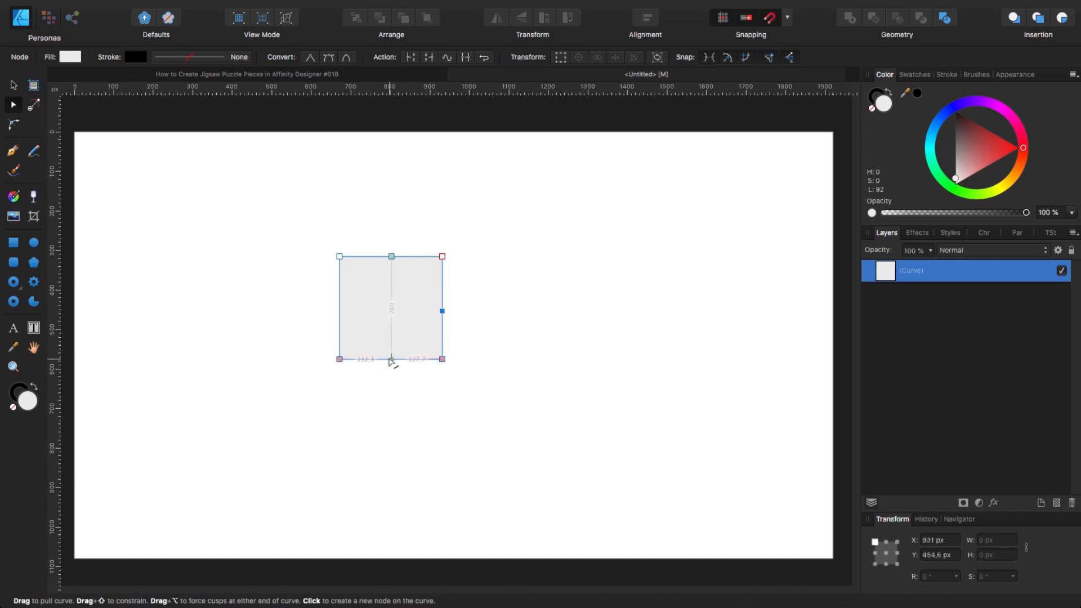
click(392, 359)
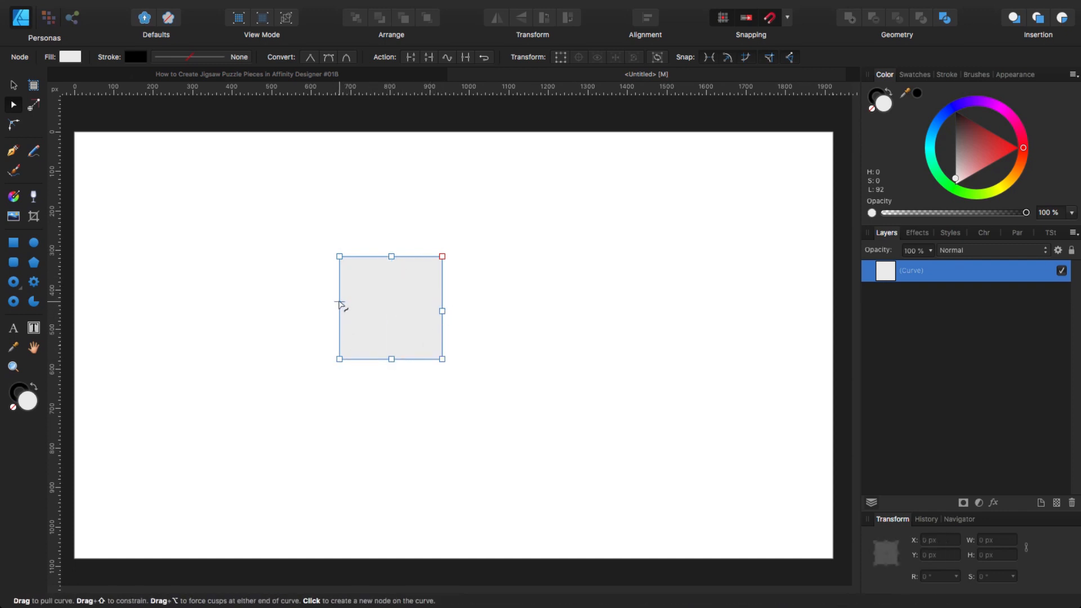
click(339, 302)
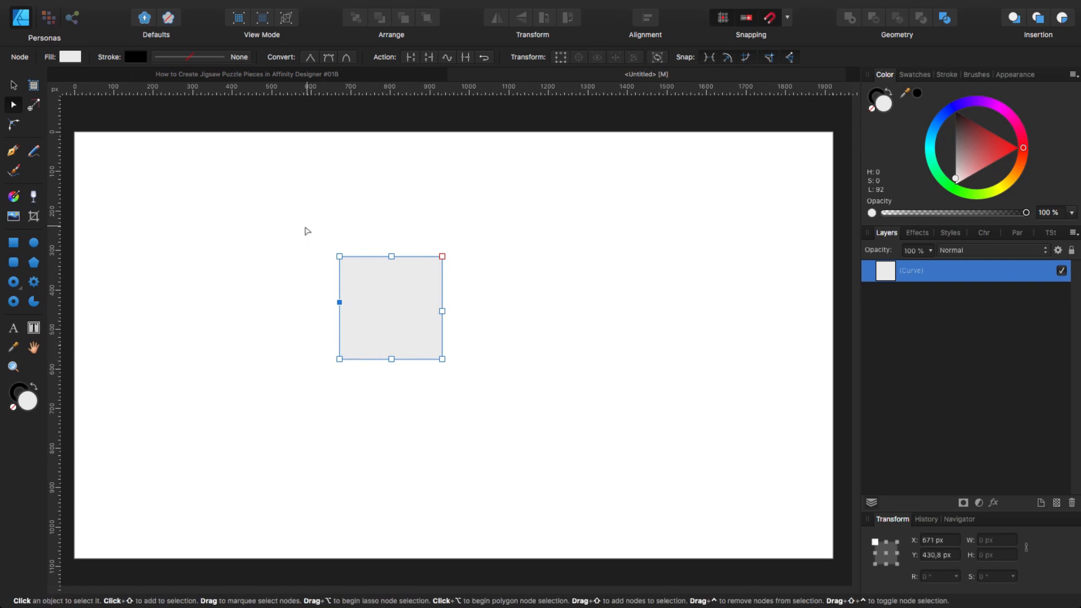
Step: Space the three nodes on the square's left side evenly in the vertical direction, and do the same on its right side
drag(293, 223, 356, 413)
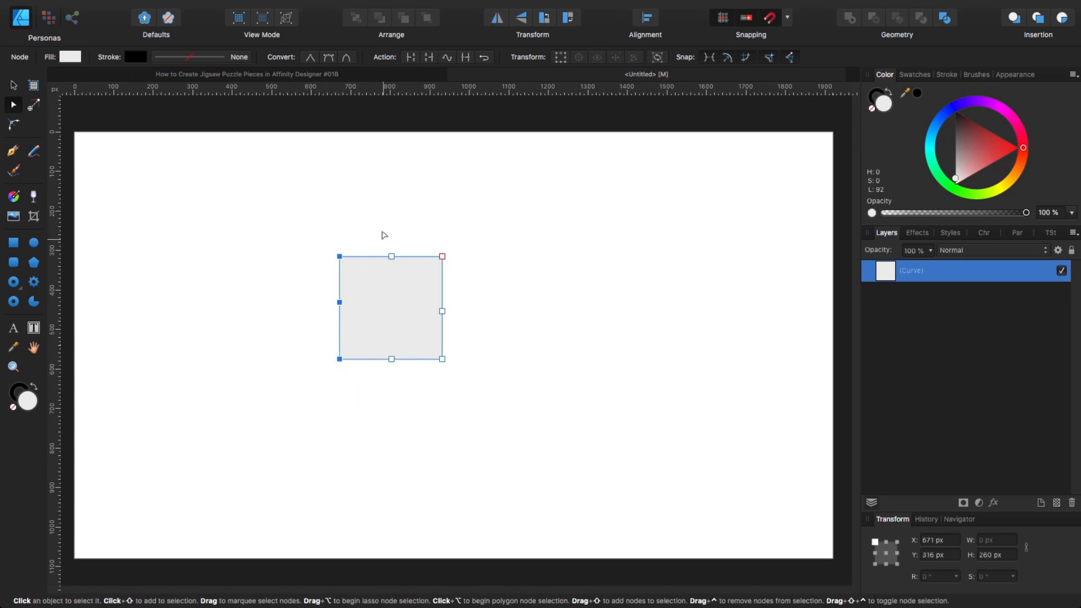
click(647, 21)
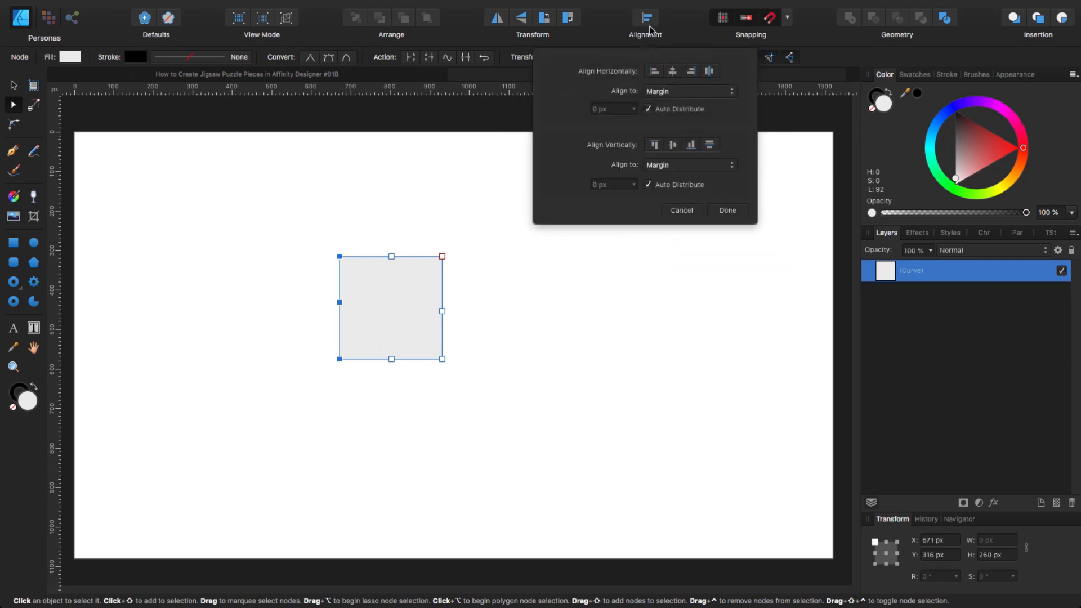
click(710, 148)
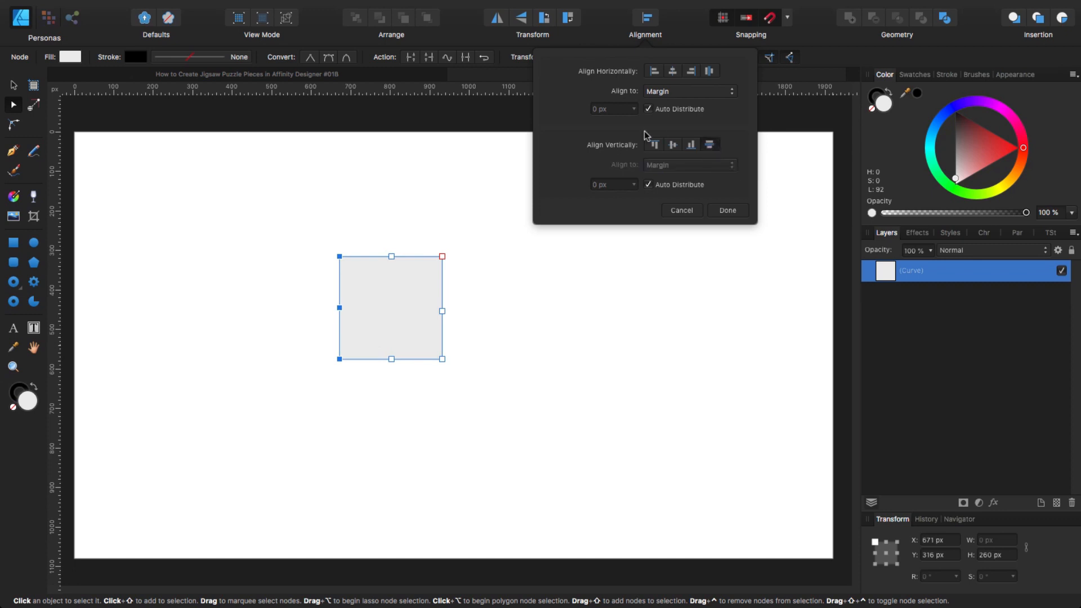
click(726, 212)
drag(483, 234, 435, 405)
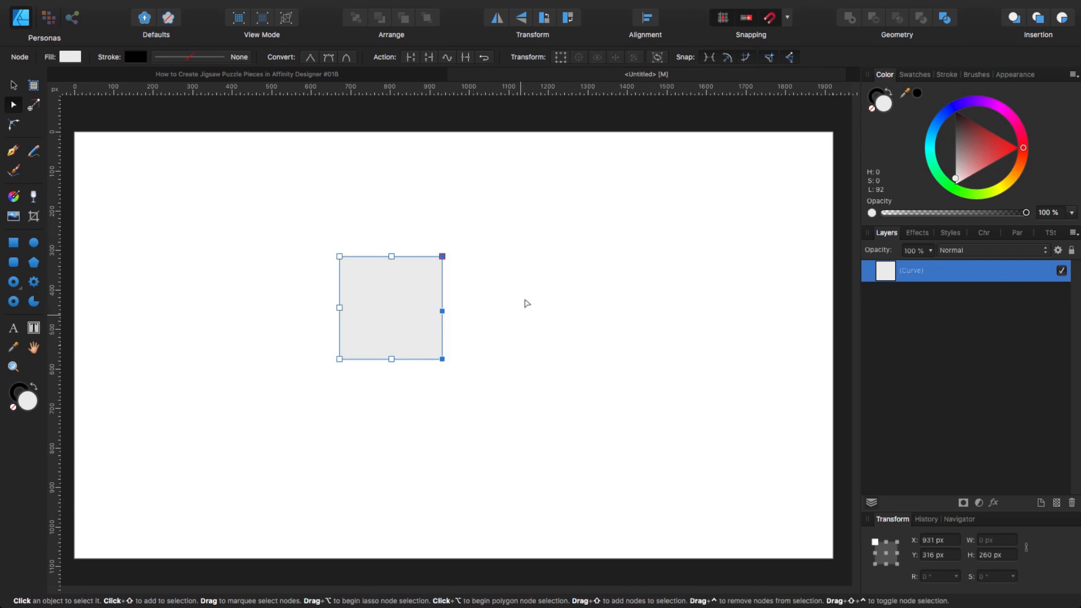
click(646, 17)
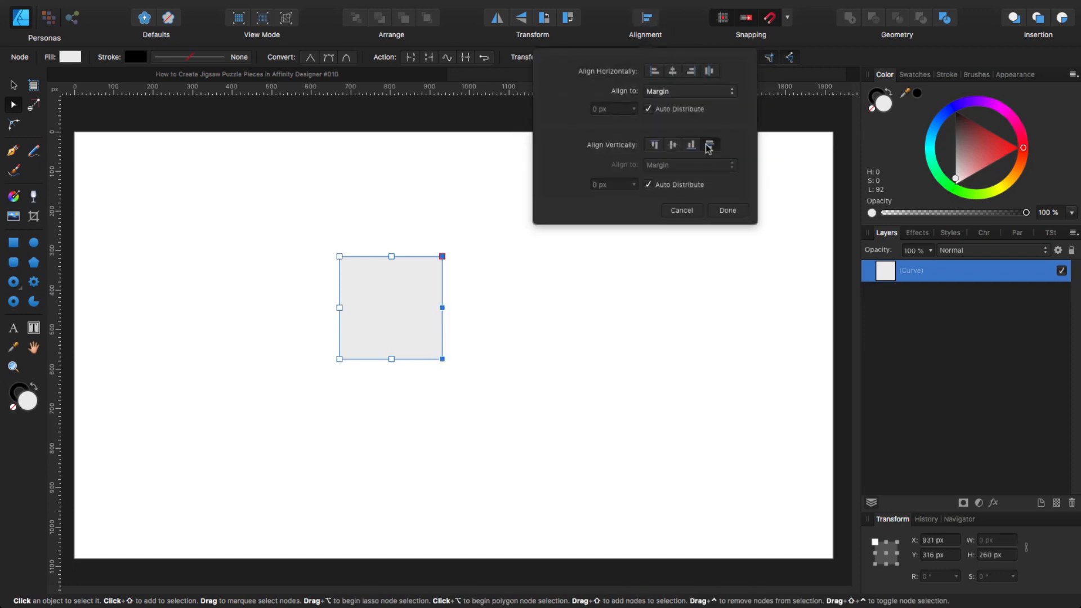
click(727, 210)
Step: Space the three nodes on the square's top edge evenly in the horizontal direction, and do the same on its bottom edge
drag(307, 230, 522, 274)
click(646, 17)
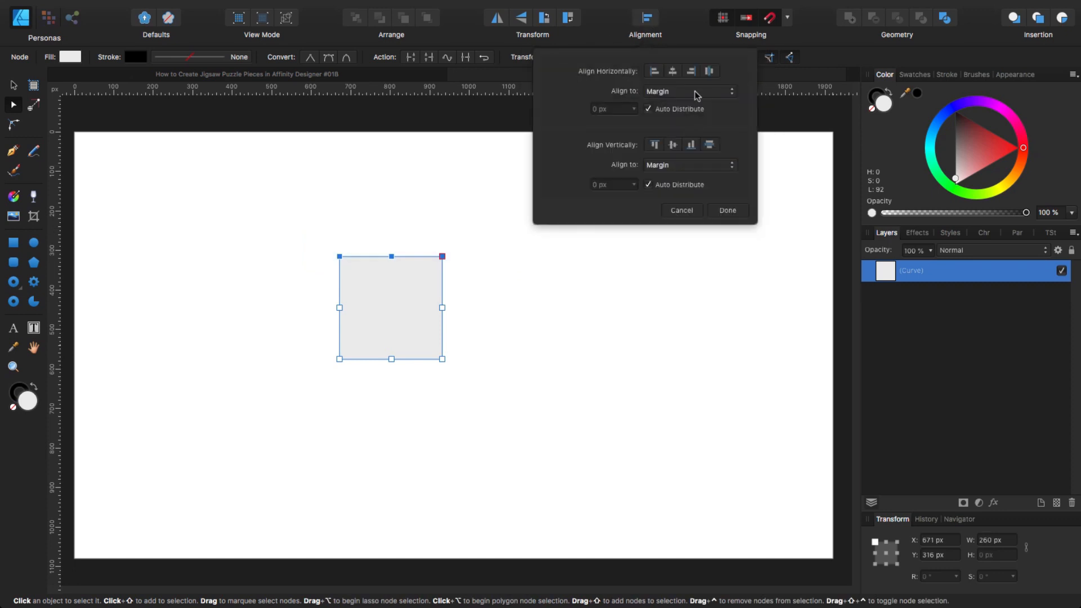
click(708, 71)
drag(323, 341, 489, 371)
click(646, 17)
click(709, 73)
click(727, 211)
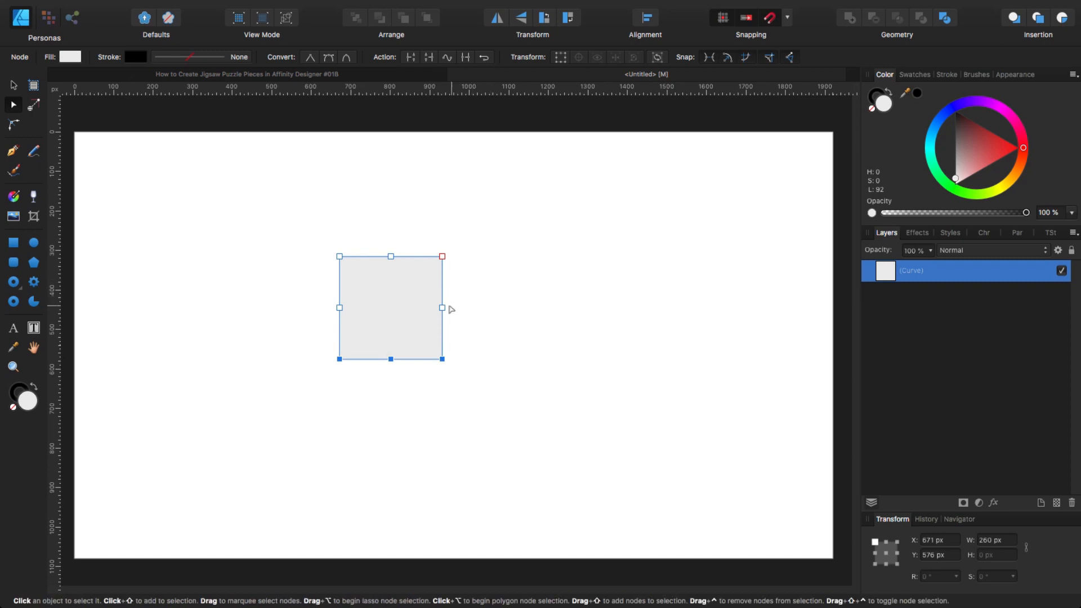
click(505, 283)
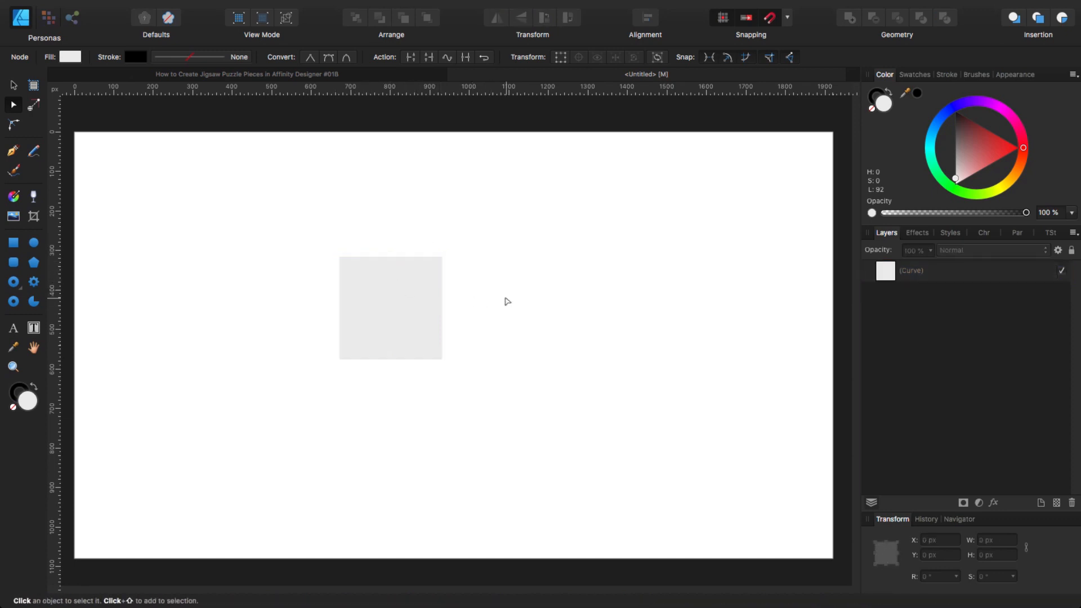
Step: Float the Transform panel and pull the left and right middle nodes inward about their centre, reducing their width by 60 px to 200 px
click(422, 314)
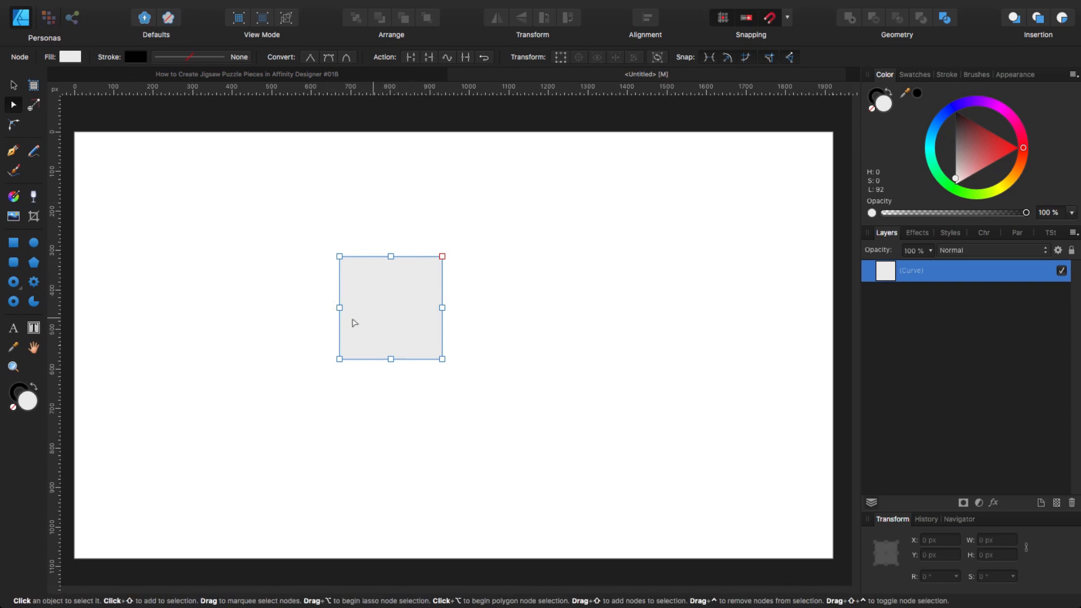
drag(310, 295, 483, 331)
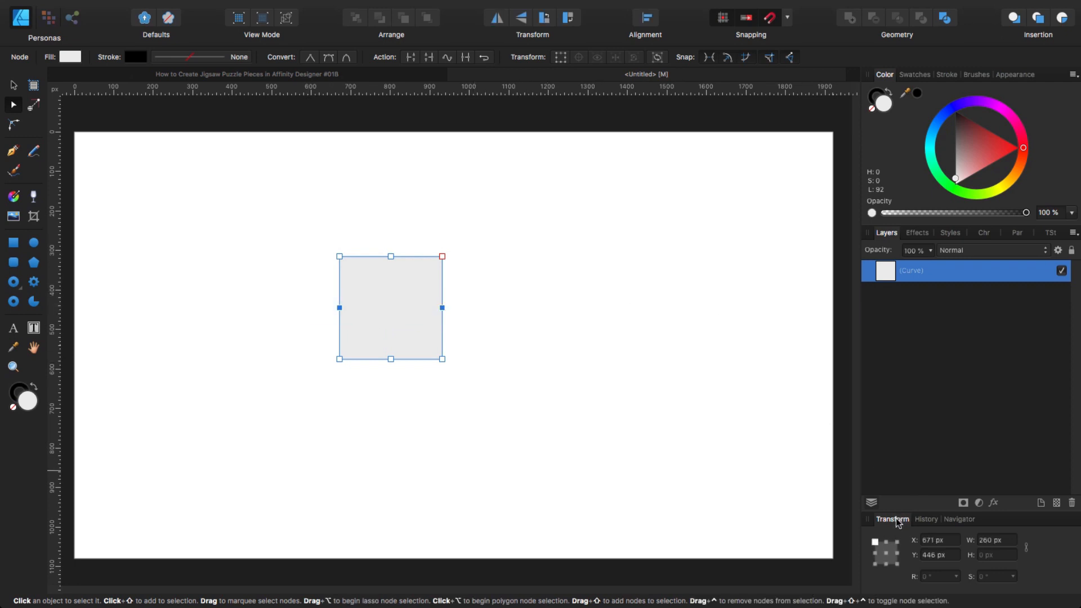
drag(898, 522, 554, 184)
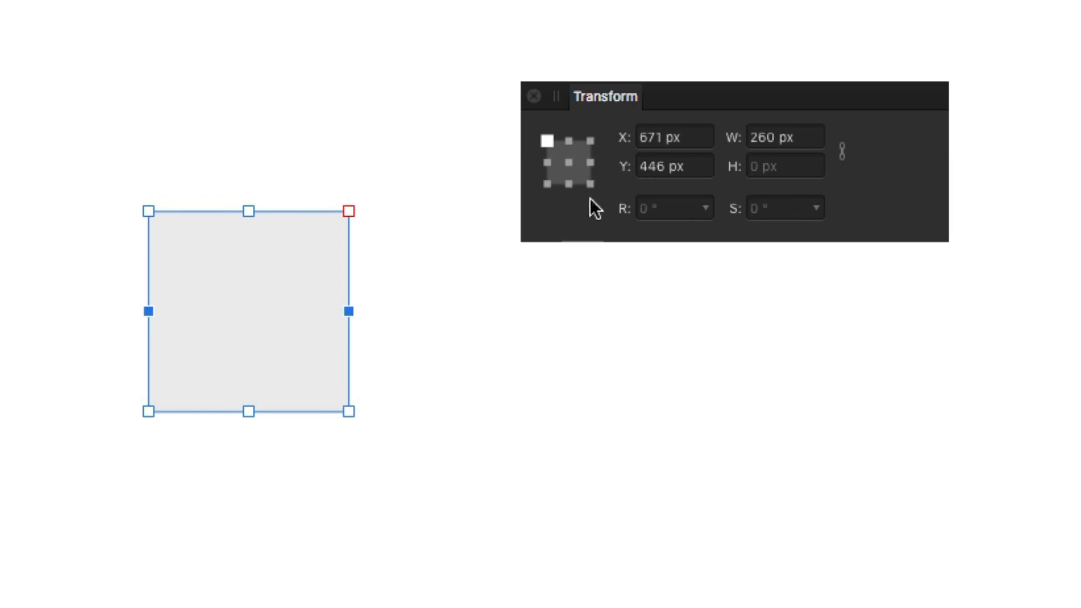
click(569, 162)
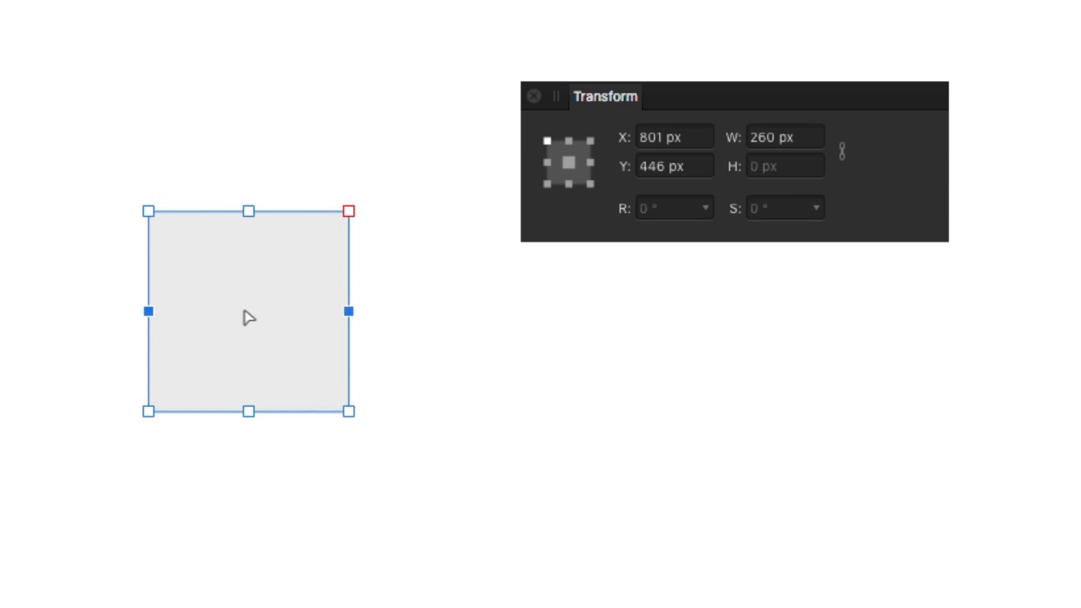
click(809, 137)
text(-60)
key(Return)
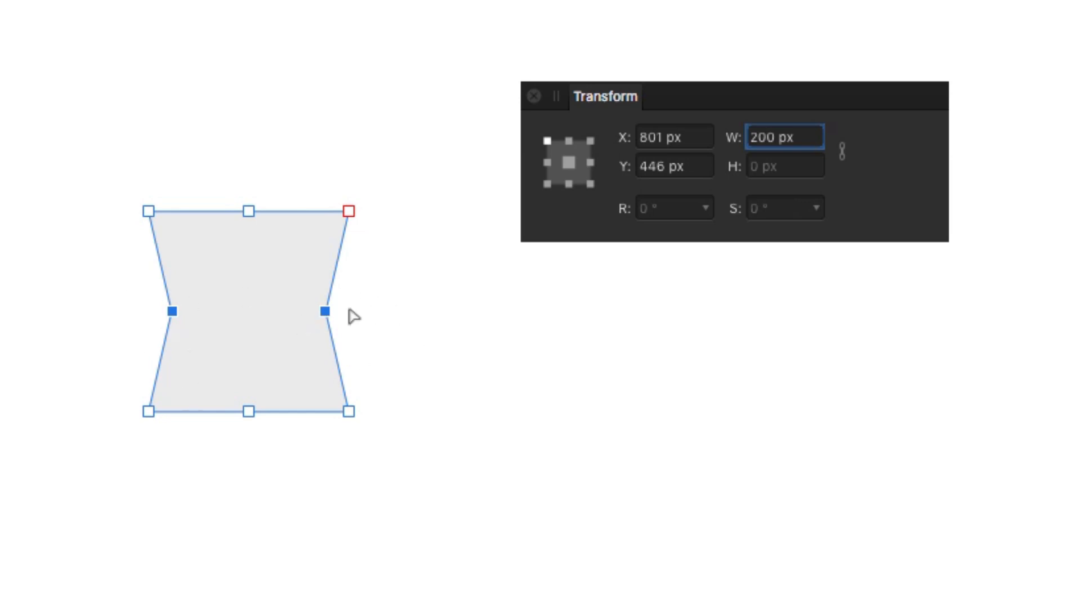
Step: Push the top and bottom middle nodes outward about their centre, increasing their height by 60 px to 320 px
drag(222, 169, 272, 475)
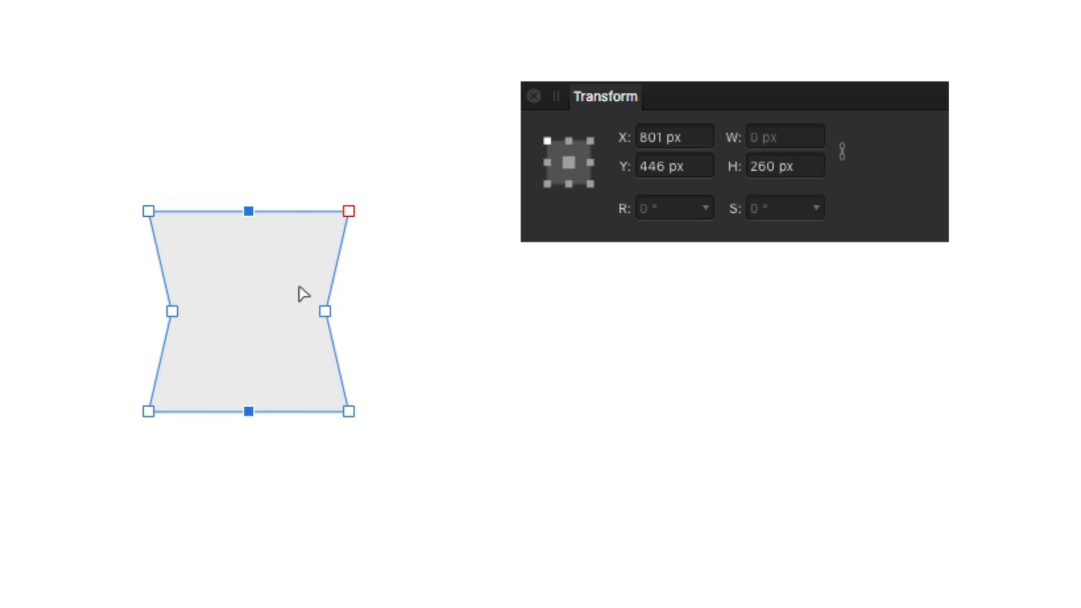
click(807, 163)
text(+60)
key(Return)
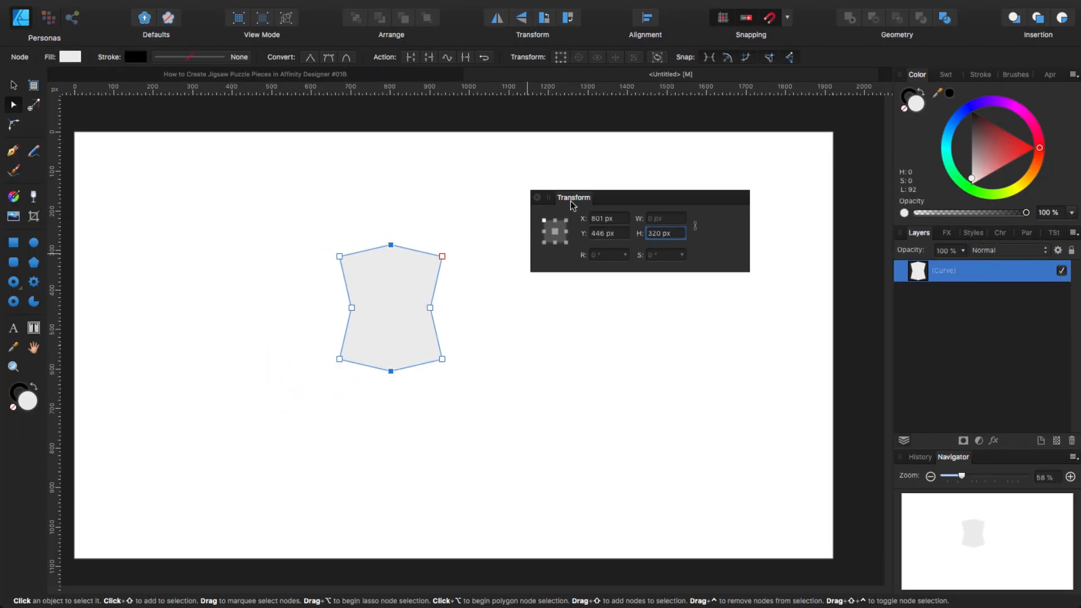
Step: Dock the floating Transform panel again, deselect the shape and fit the page to the view
drag(585, 191, 949, 475)
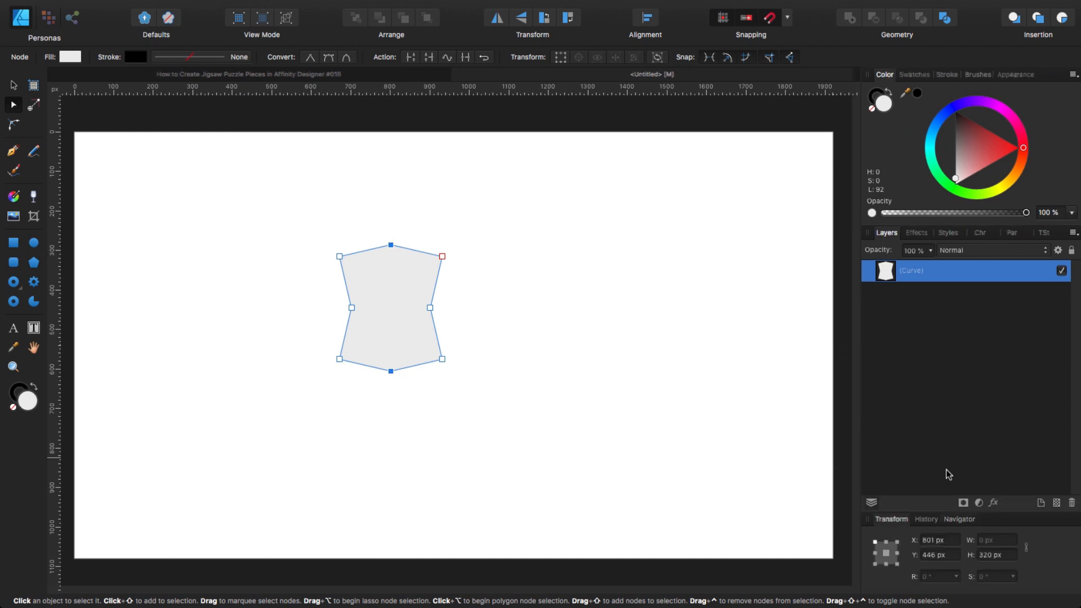
click(858, 441)
scroll(857, 442, up, 10)
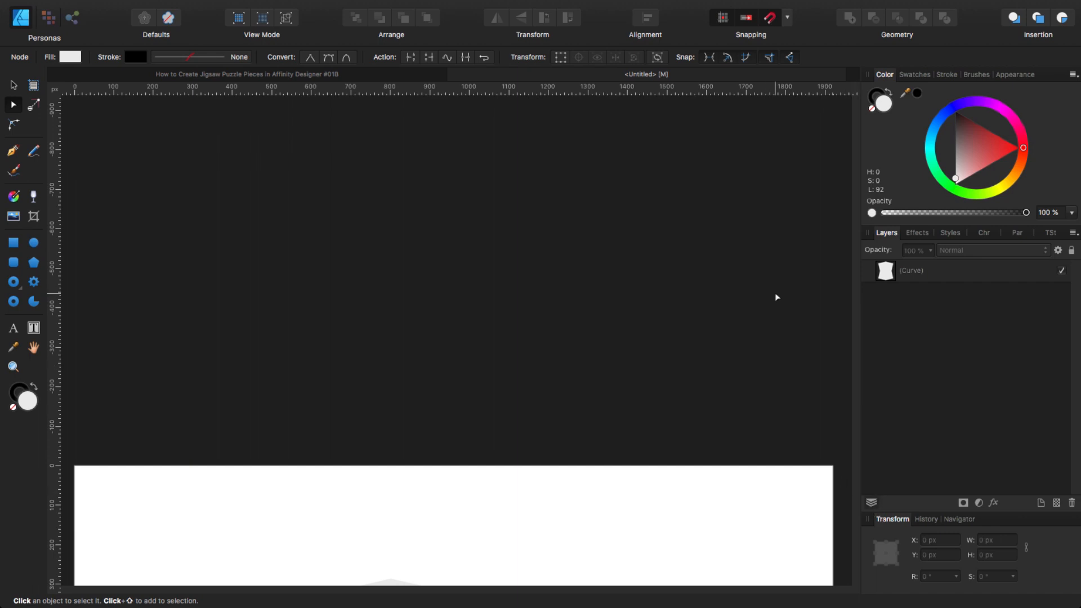
key(super+0)
Step: Convert the square's left and right middle nodes and its top and bottom middle nodes to smooth, and deselect the shape
click(405, 323)
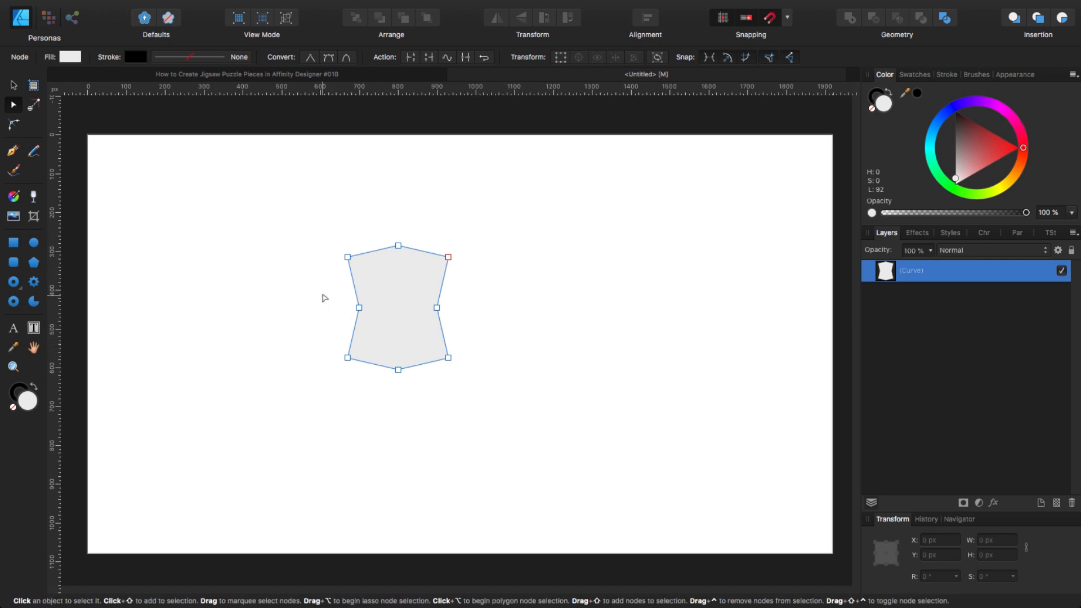
drag(318, 295, 509, 316)
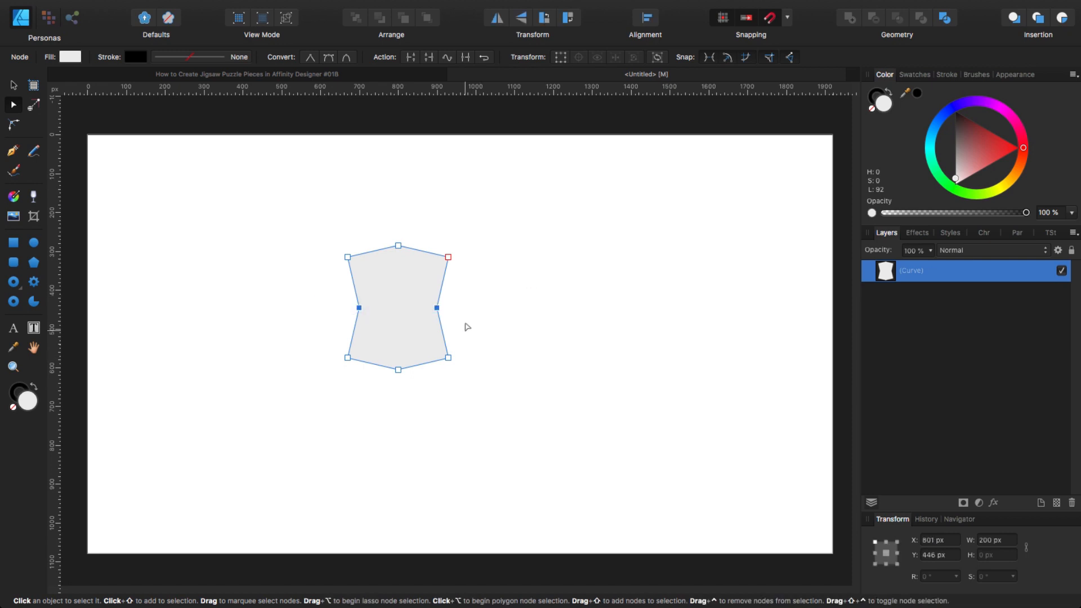
click(328, 58)
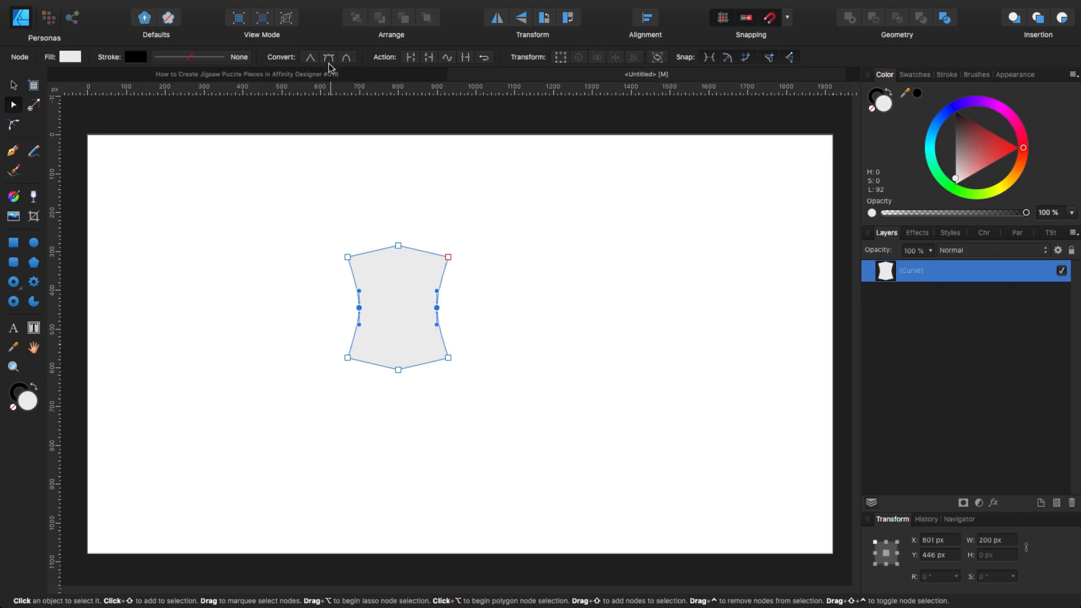
drag(383, 214, 413, 404)
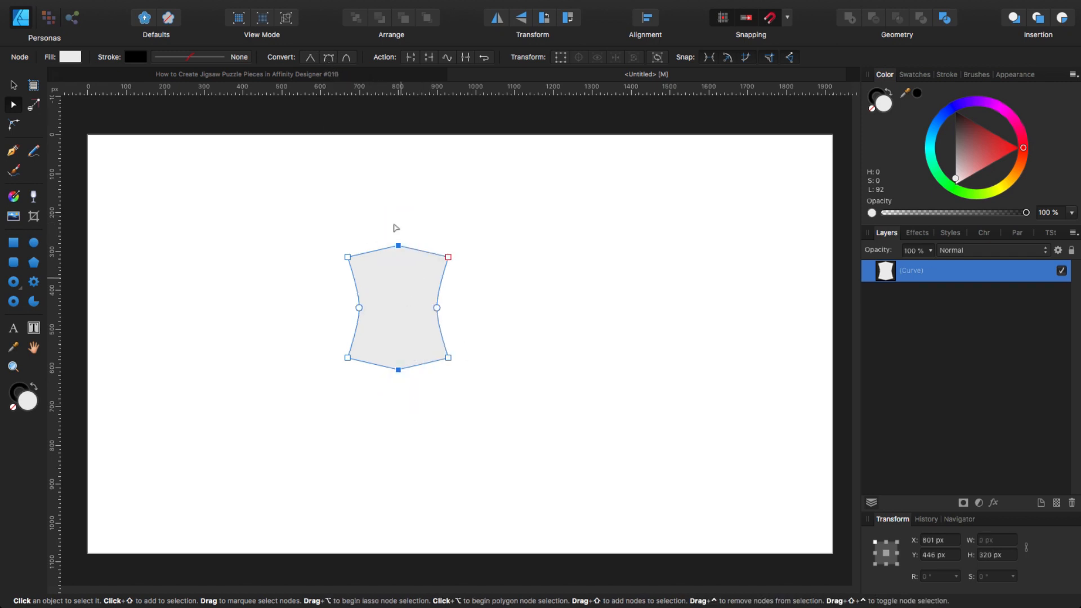
click(328, 58)
click(274, 329)
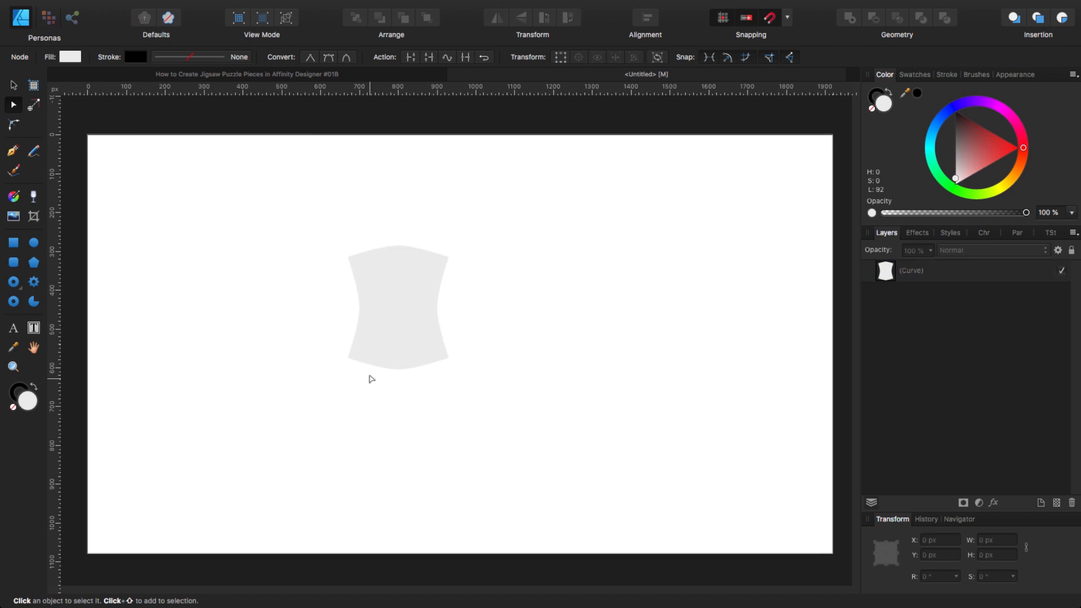
Step: Remove the curved shape's fill and give its outline a solid 1 px black stroke
click(14, 85)
click(415, 322)
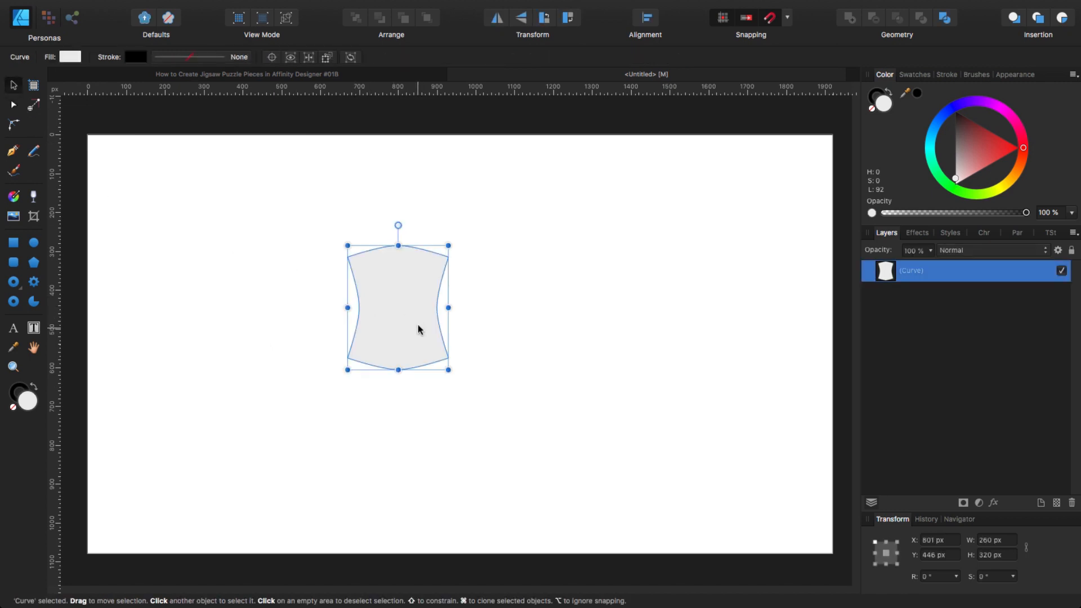
click(74, 57)
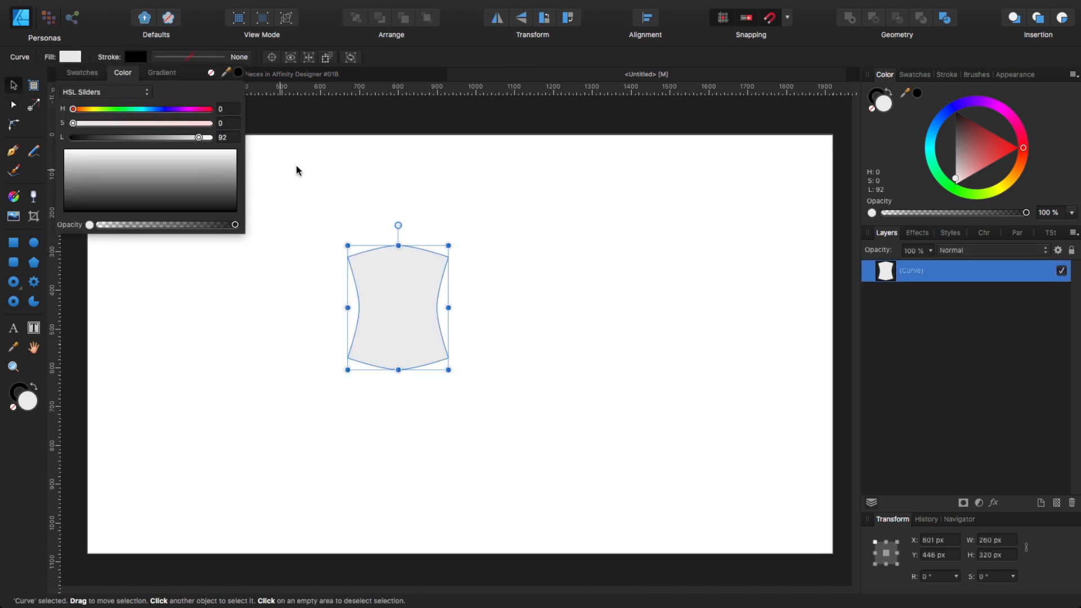
click(212, 73)
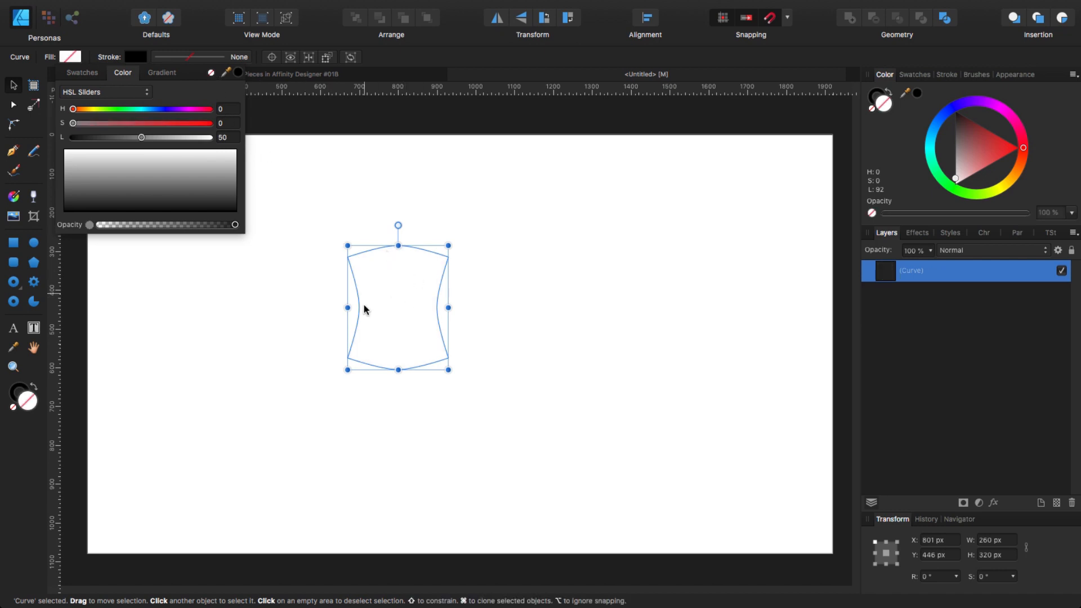
click(211, 57)
click(181, 85)
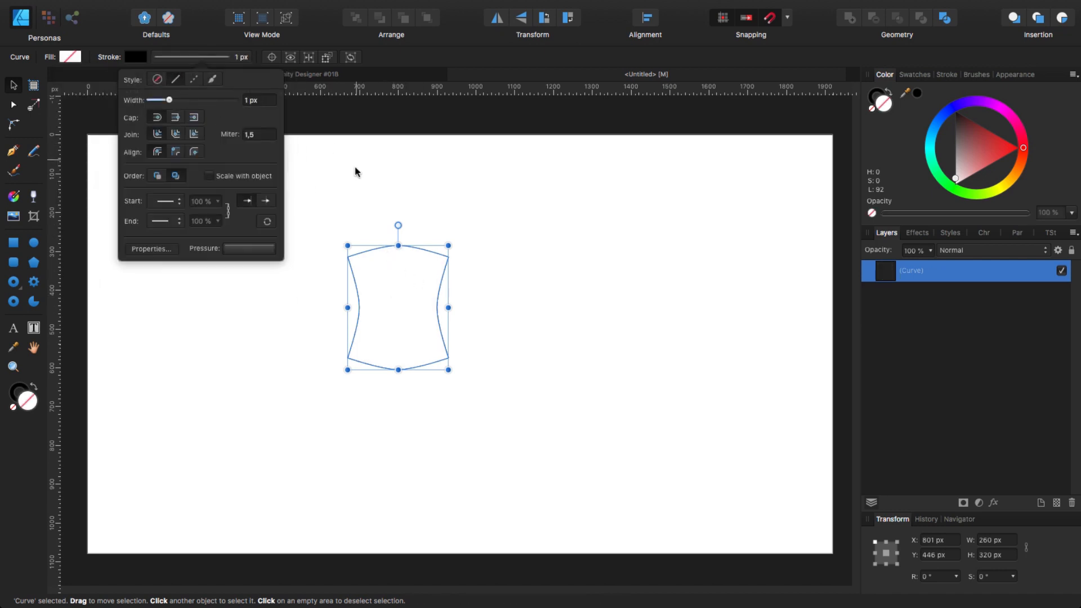
click(434, 343)
Step: Try a copy of the outline rotated -90° beside the original to check how the two interlock, and delete the copy
mouse_move(438, 343)
mouse_down()
mouse_move(415, 357)
mouse_move(434, 349)
mouse_move(356, 355)
mouse_move(336, 337)
mouse_move(327, 345)
mouse_up()
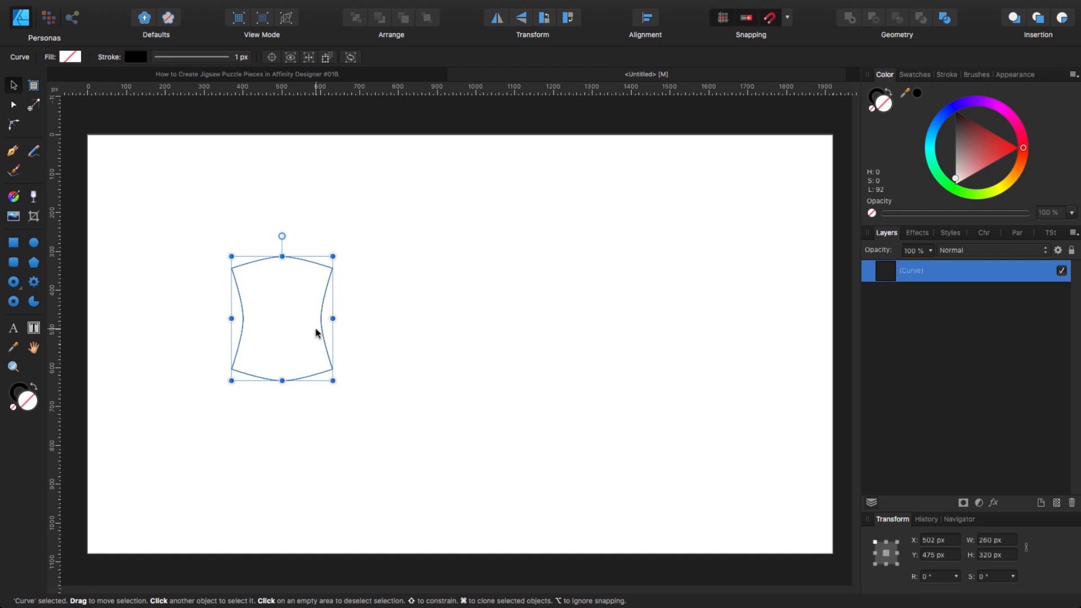
drag(331, 328, 458, 307)
drag(415, 208, 505, 301)
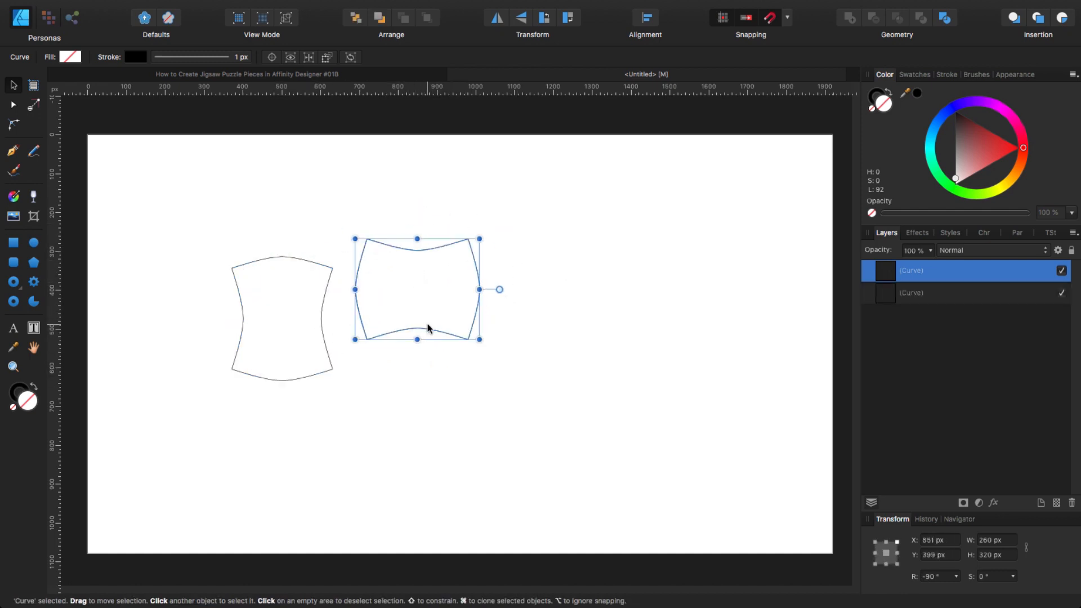
mouse_move(427, 329)
mouse_down()
mouse_move(407, 367)
mouse_move(383, 363)
mouse_move(431, 340)
mouse_up()
click(382, 386)
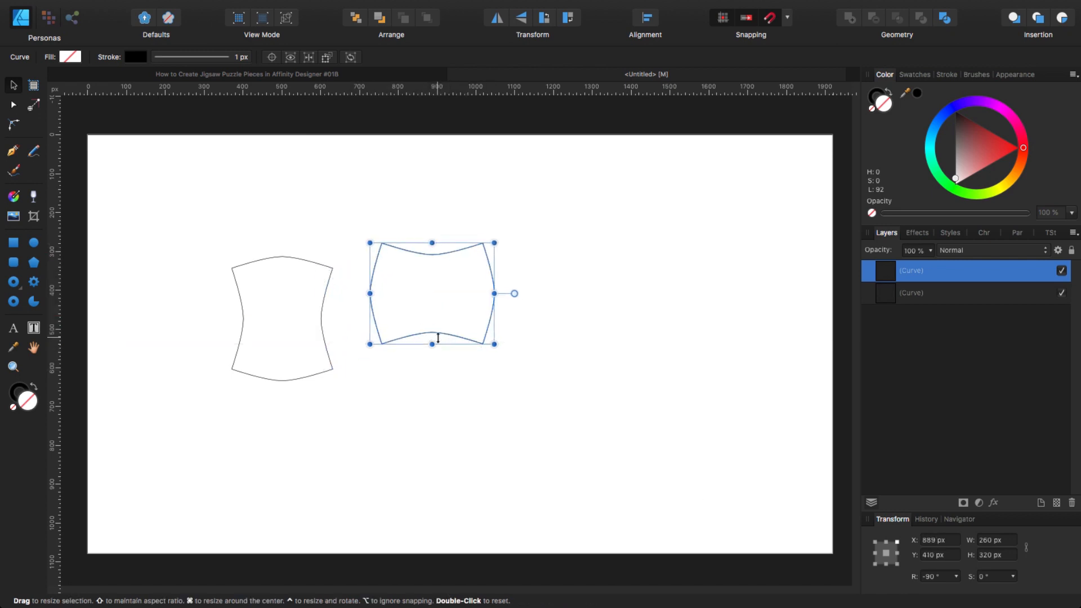
key(Delete)
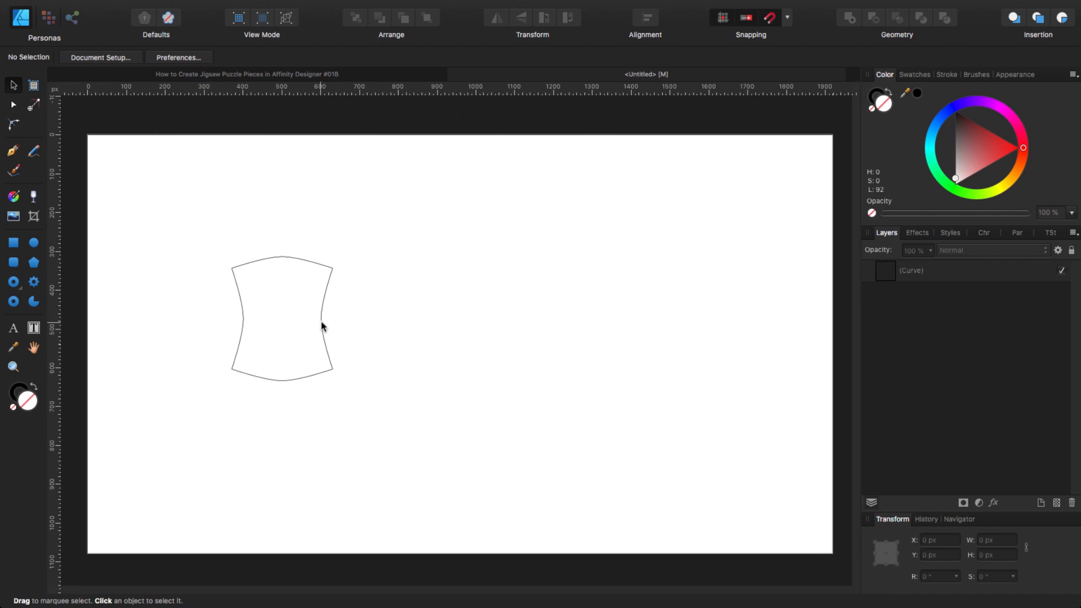
Step: Reposition the outline at about X 534 px, Y 445 px, and draw a narrow rectangle about 71 by 148 px to its right
drag(320, 323, 333, 311)
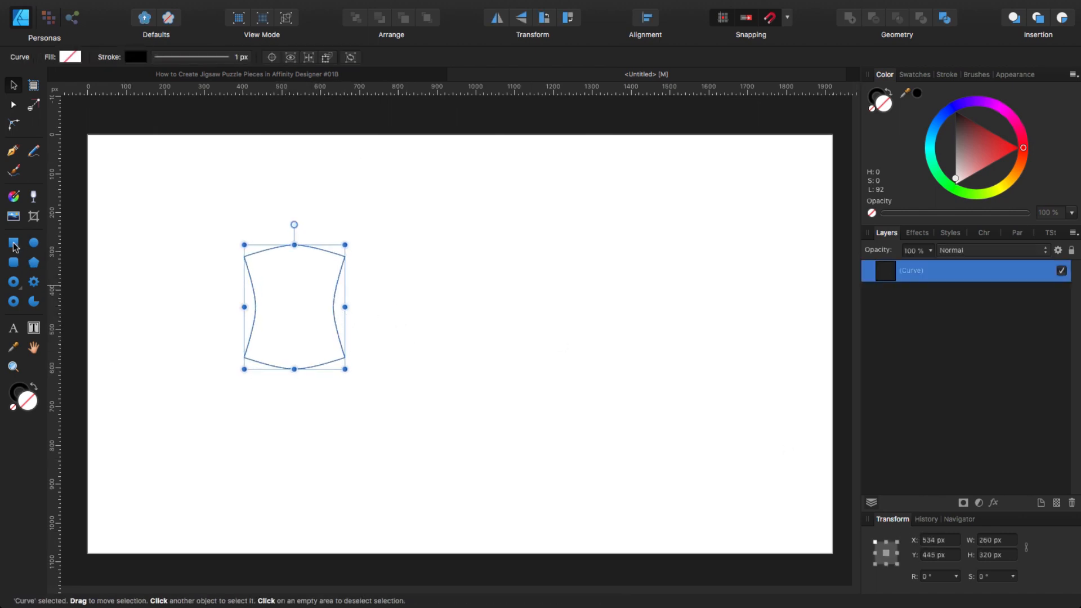
click(13, 244)
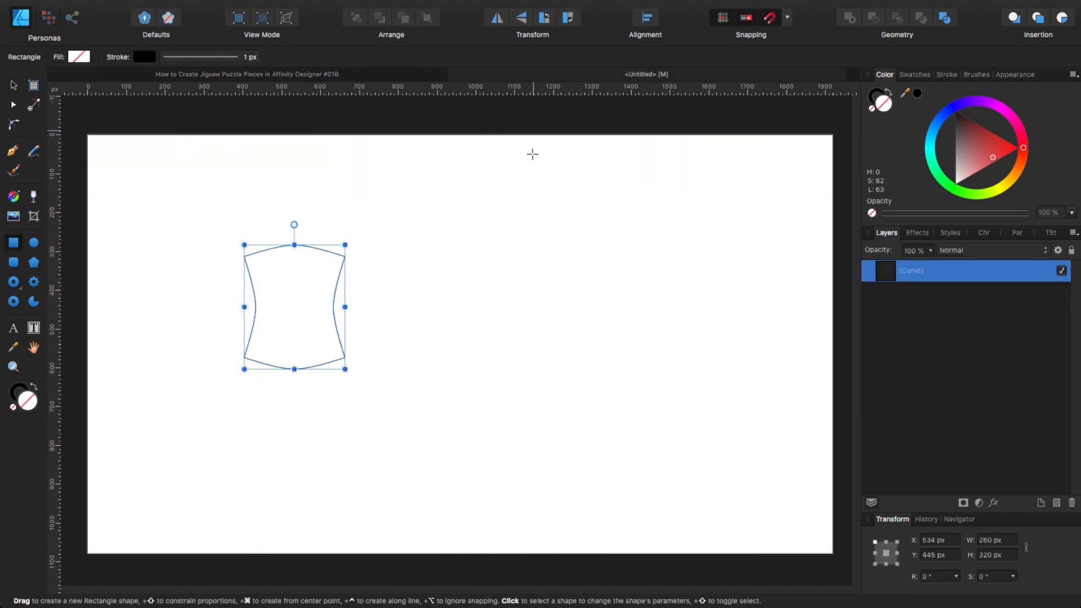
drag(450, 246, 478, 302)
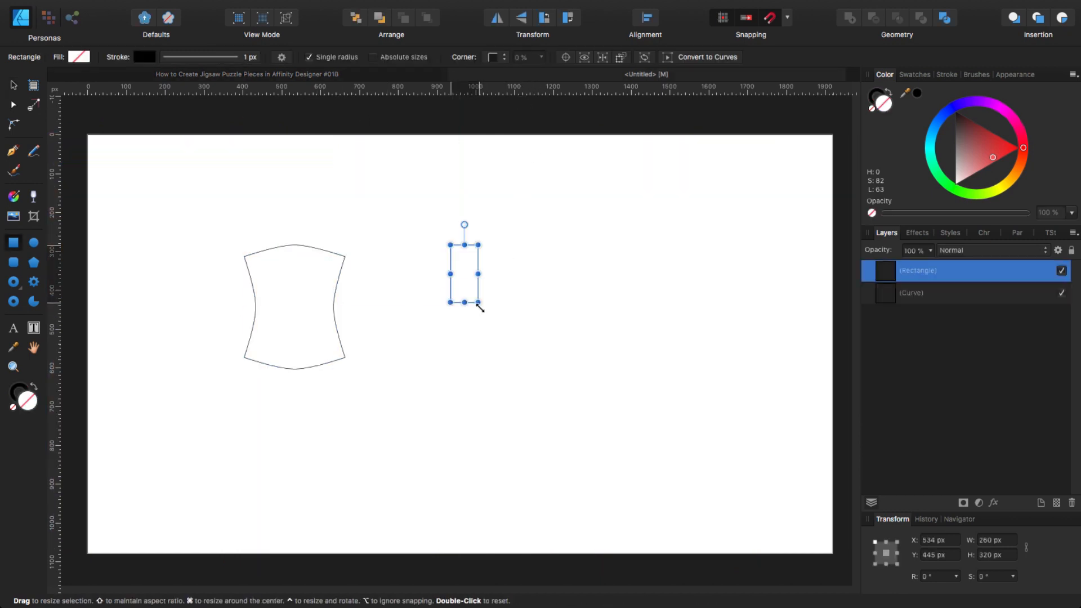
Step: Convert the narrow rectangle to curves and add a node near the middle of its top edge
click(697, 58)
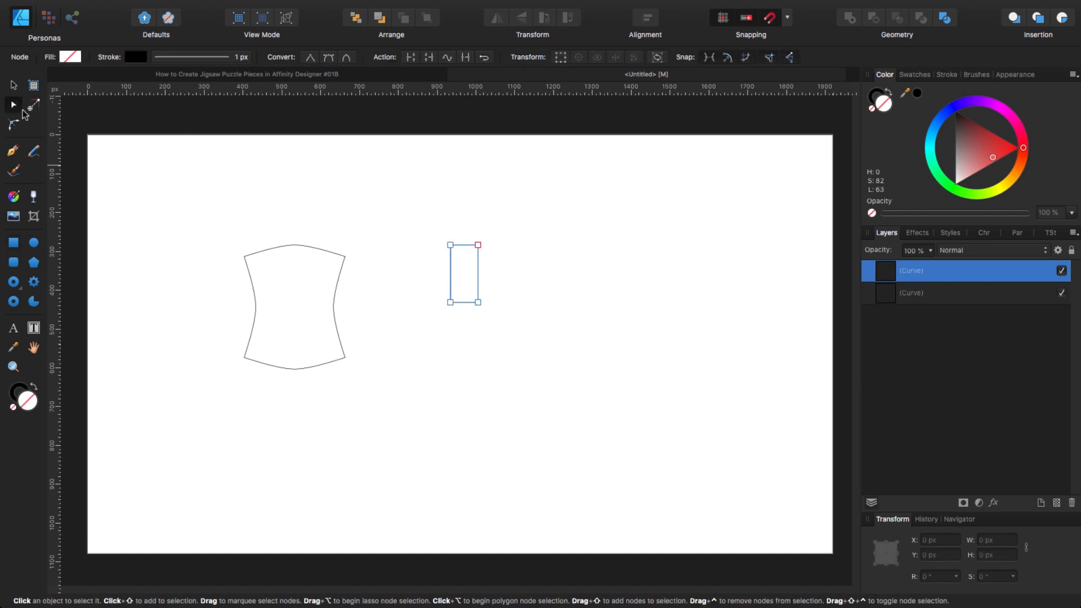
click(465, 245)
key(super+plus)
key(super+plus)
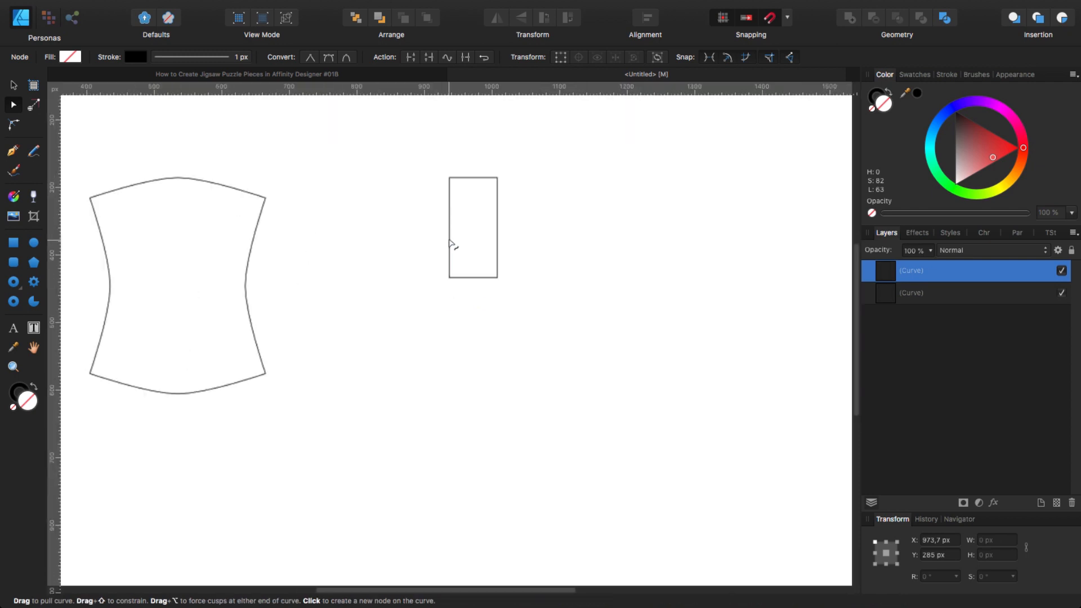
drag(364, 236, 317, 354)
key(super+plus)
key(super+plus)
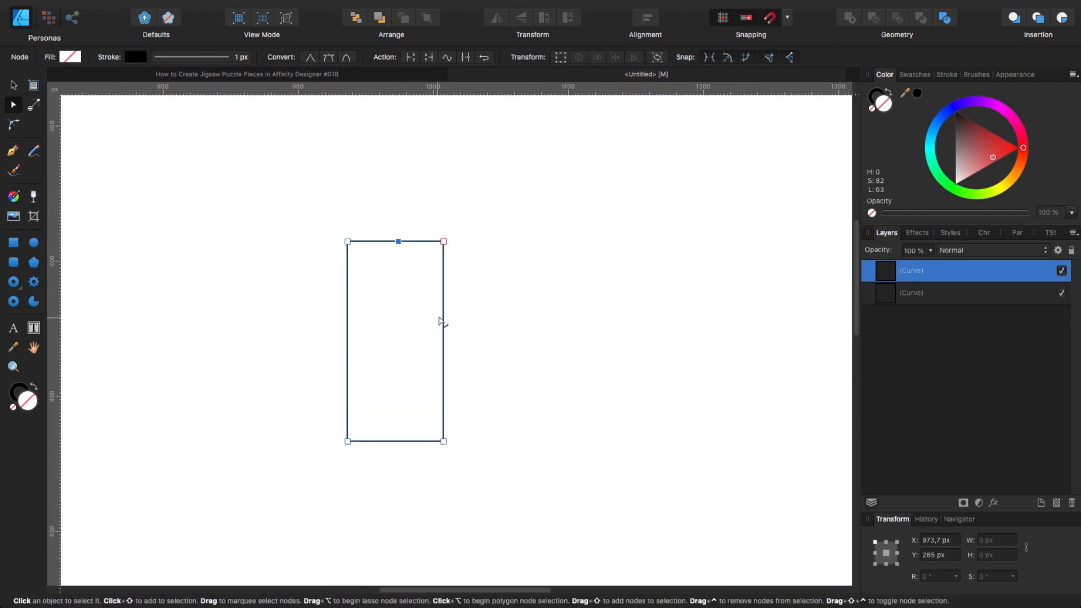
Step: Move the narrow rectangle's two bottom nodes straight up, shortening it to a height of about 110 px
drag(323, 421, 482, 462)
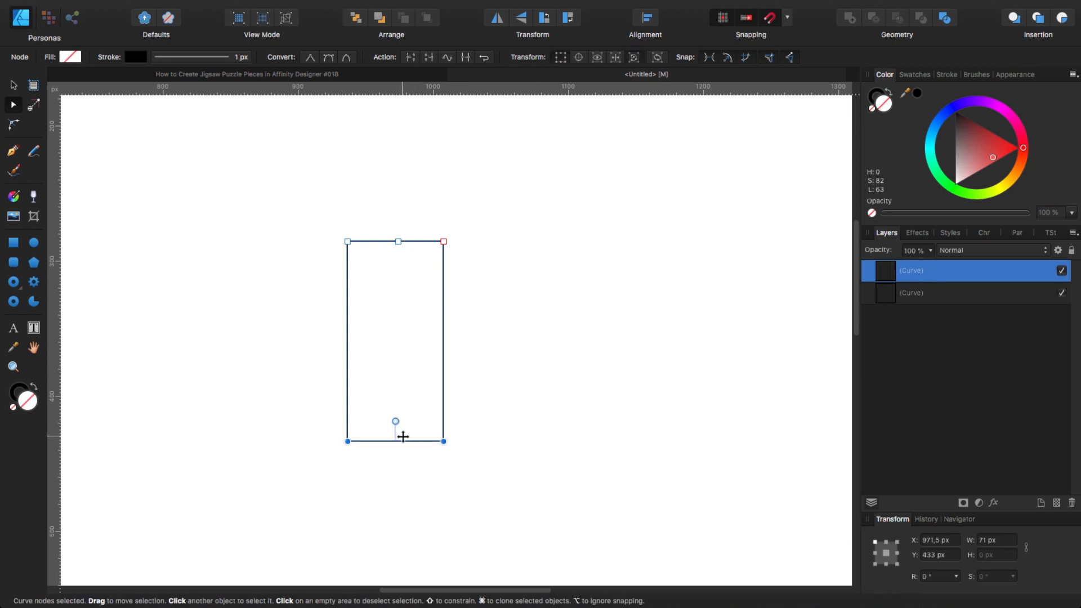
drag(403, 434, 410, 389)
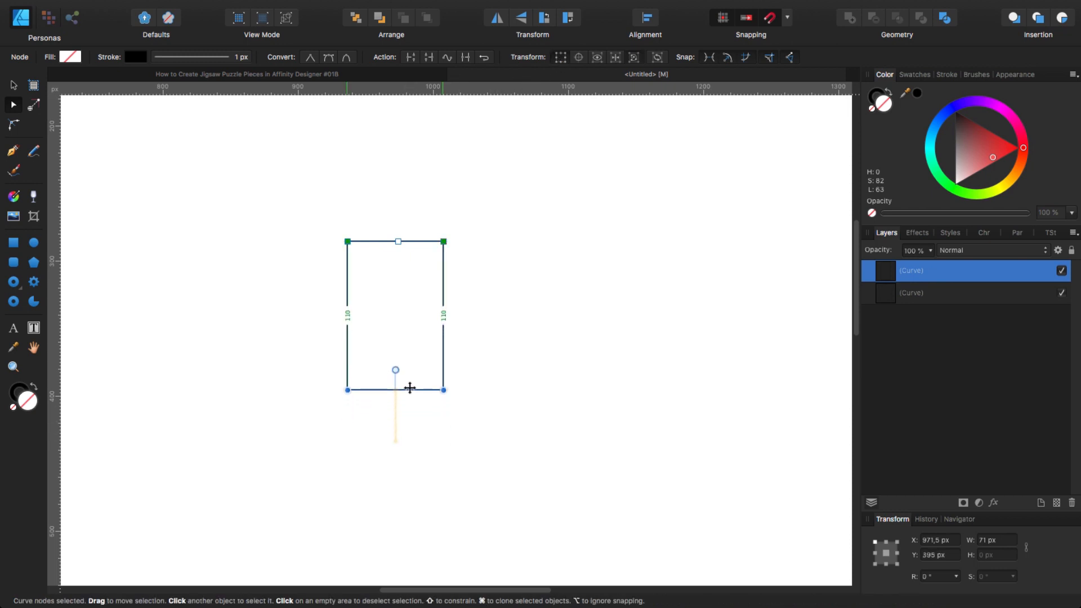
click(490, 338)
Step: Space the three nodes on the narrow rectangle's top edge evenly in the horizontal direction
click(394, 243)
drag(320, 219, 476, 269)
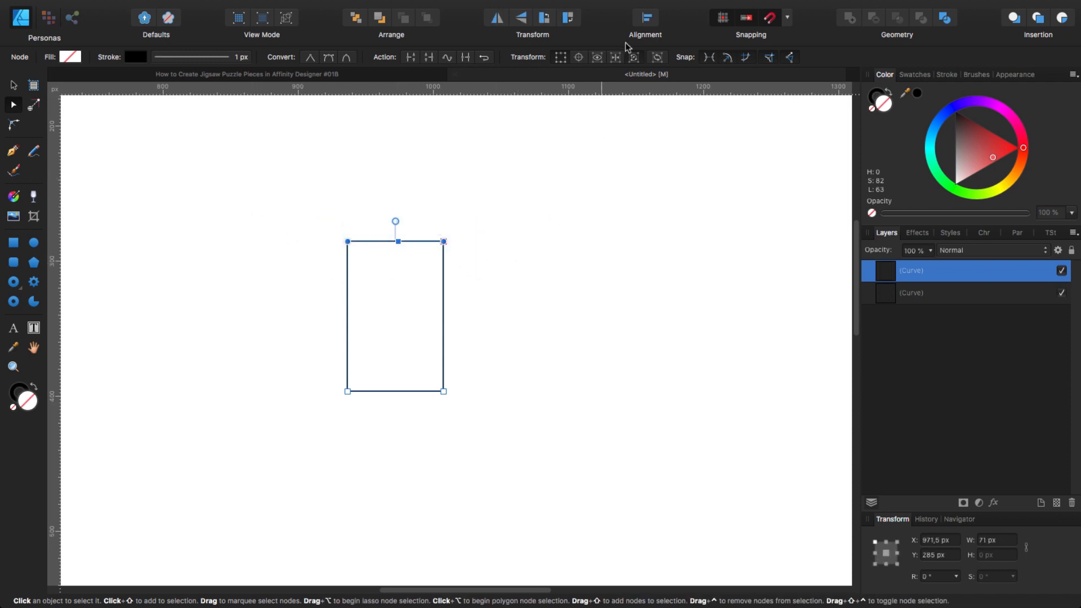
click(647, 21)
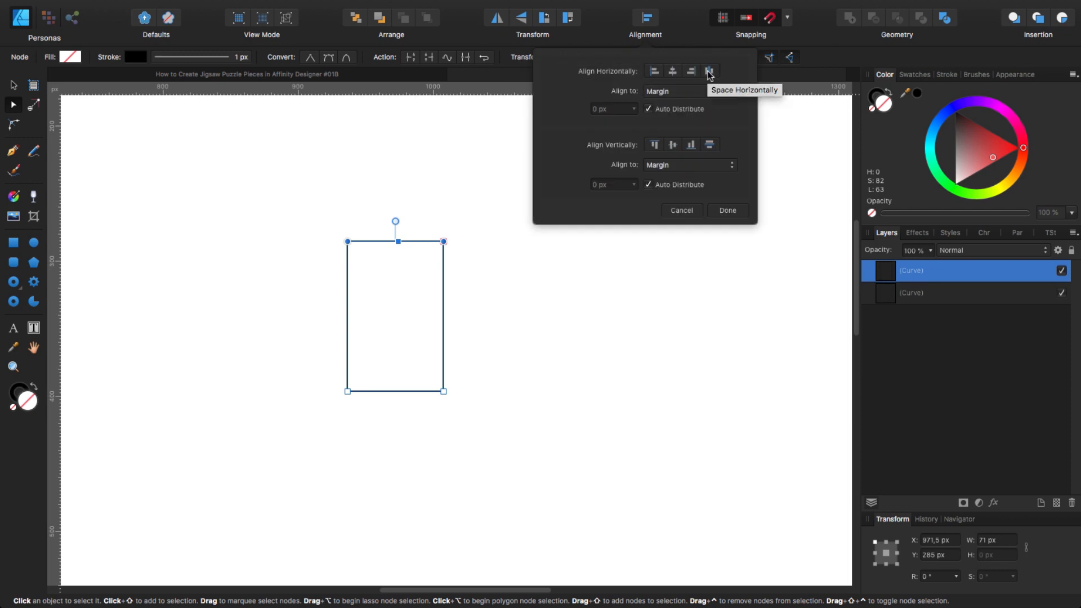
click(708, 73)
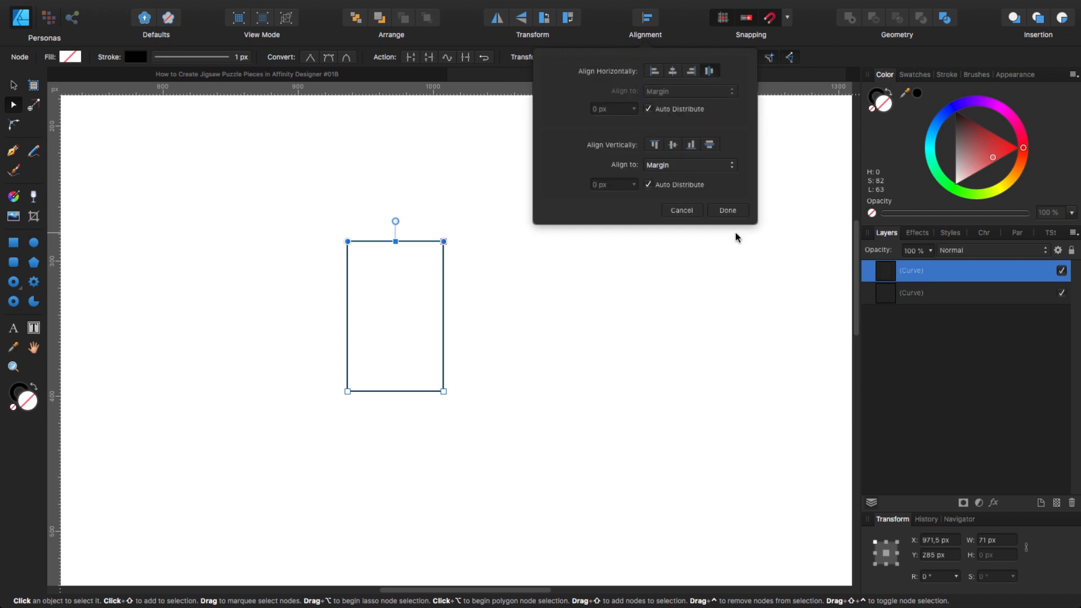
click(726, 211)
click(396, 255)
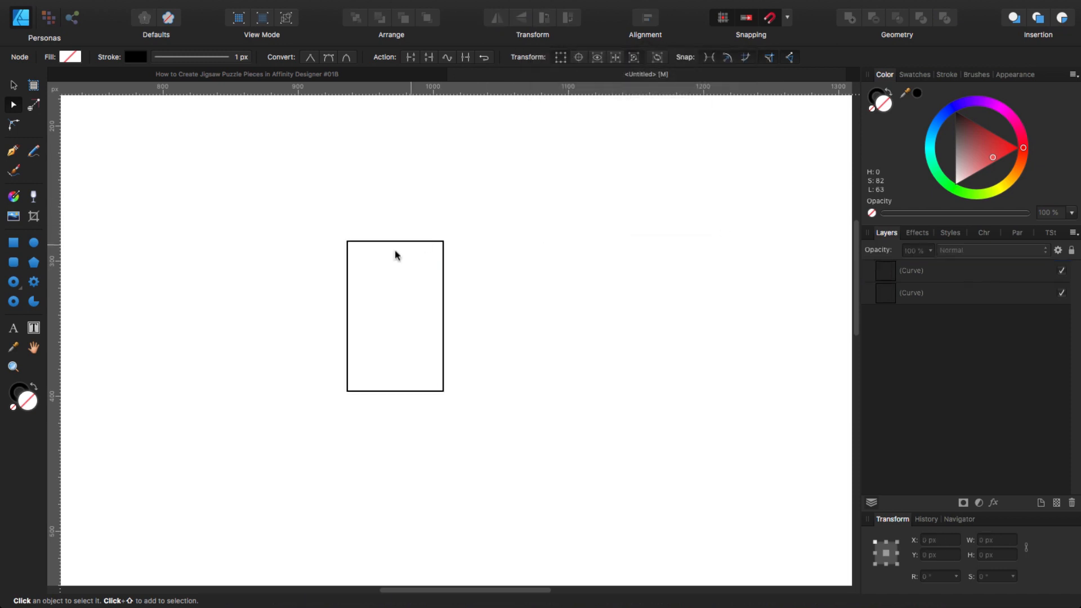
Step: Raise the top middle node about 50 px into a point, and add a node near the middle of each vertical side
click(395, 242)
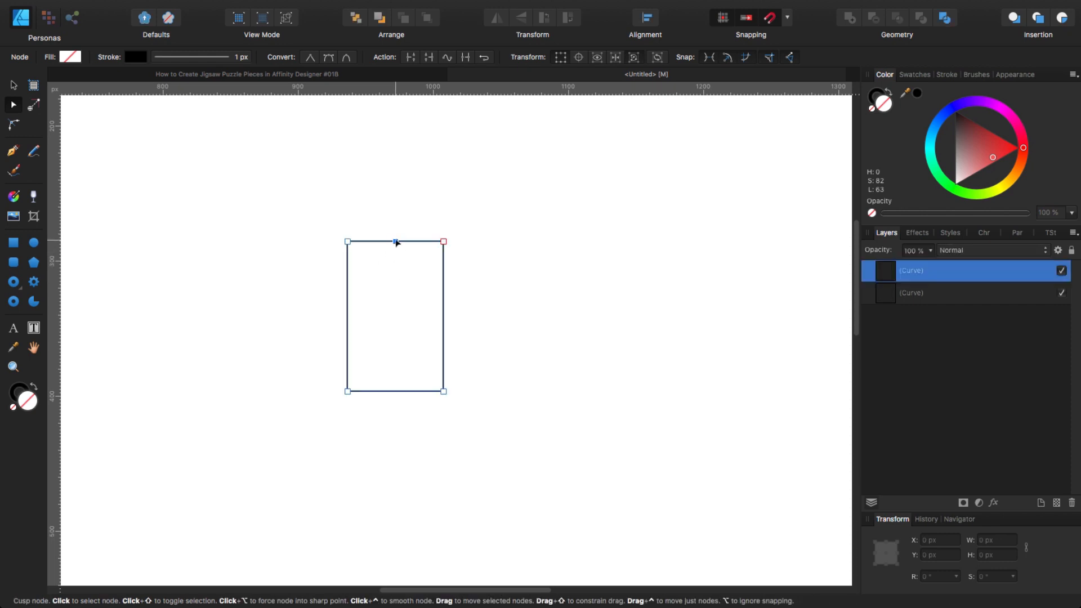
drag(397, 244, 396, 174)
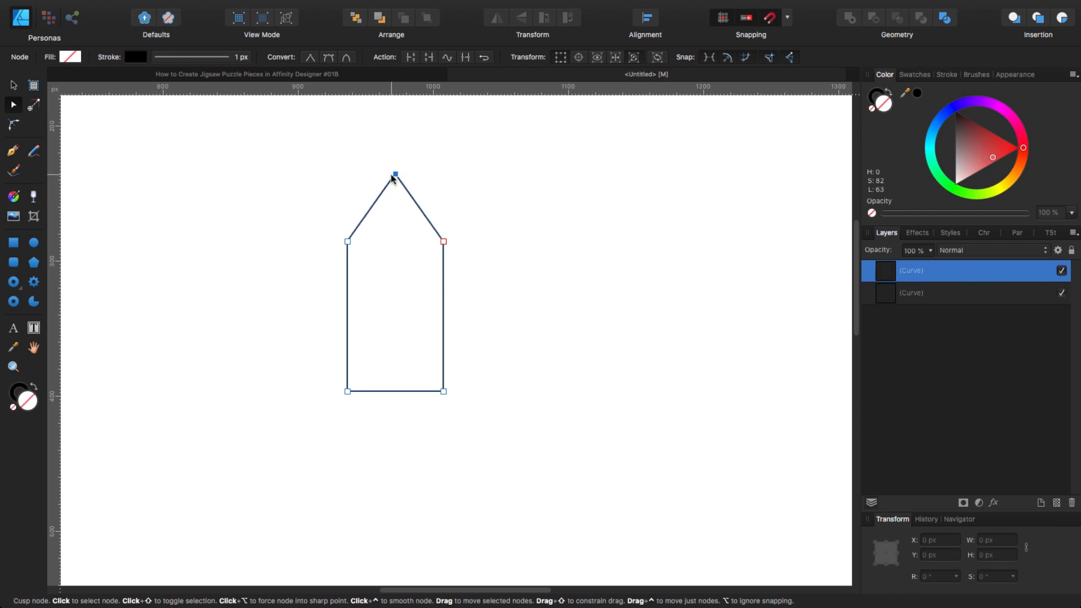
click(347, 317)
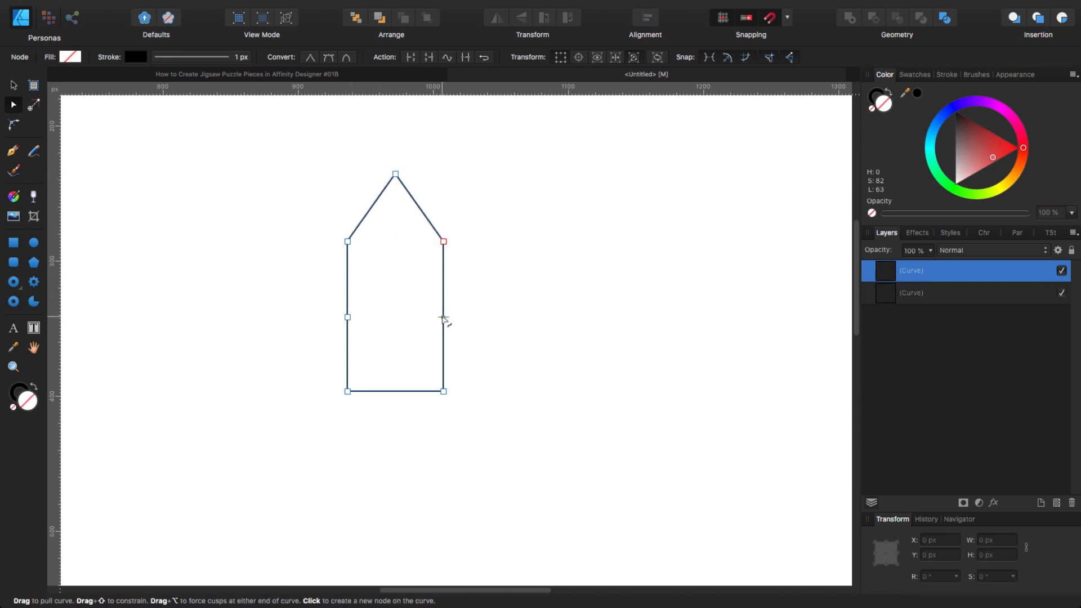
click(444, 317)
Step: Space the three nodes on the pointed shape's left side evenly in the vertical direction, and do the same on its right side
drag(329, 226, 371, 411)
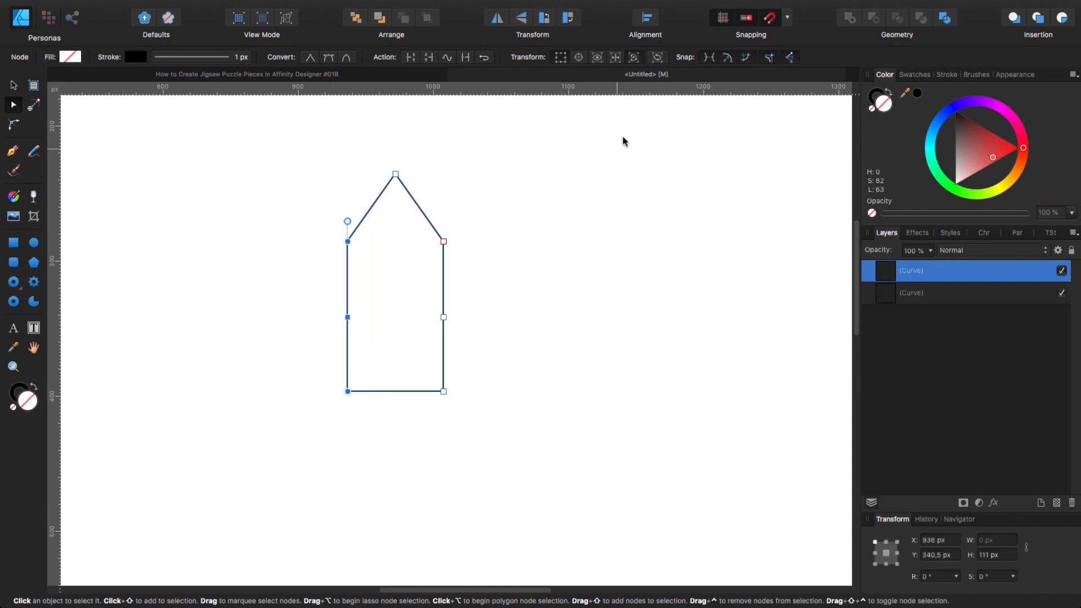
click(647, 20)
click(709, 145)
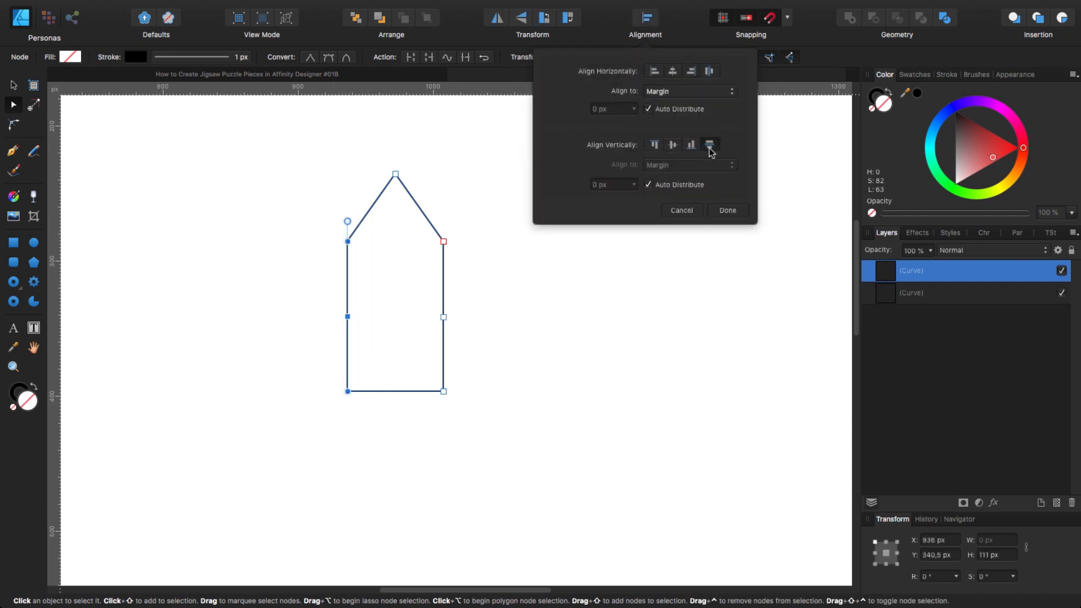
click(727, 211)
drag(482, 212, 429, 437)
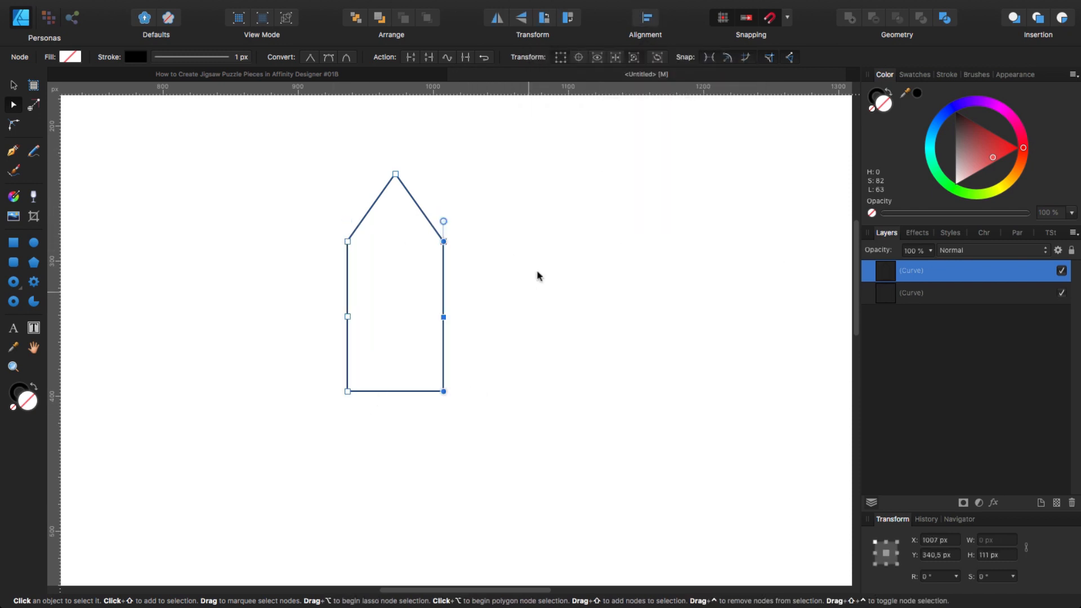
click(636, 33)
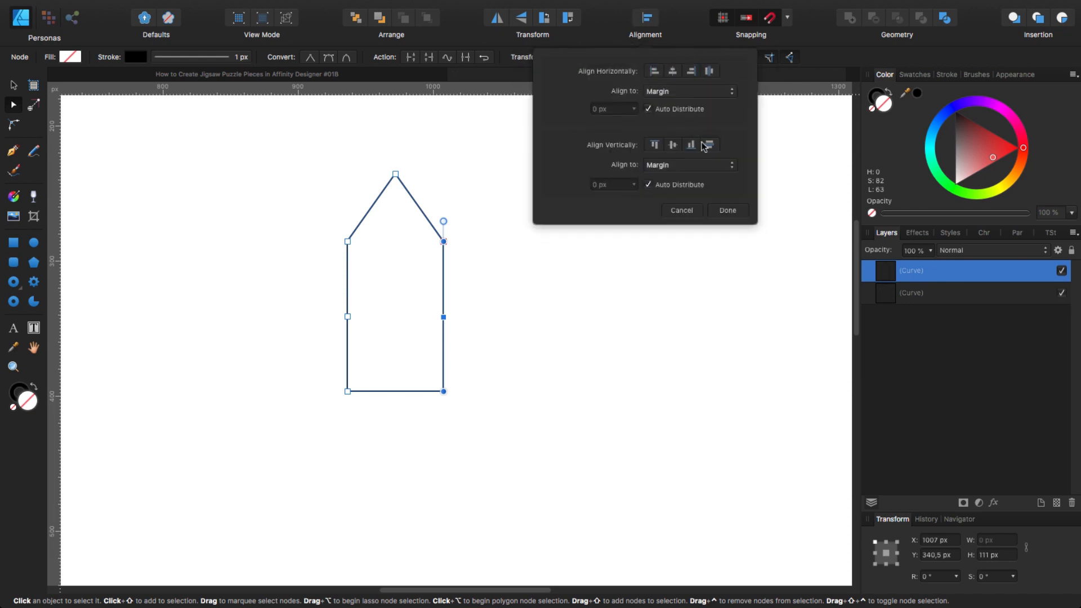
click(707, 145)
click(728, 211)
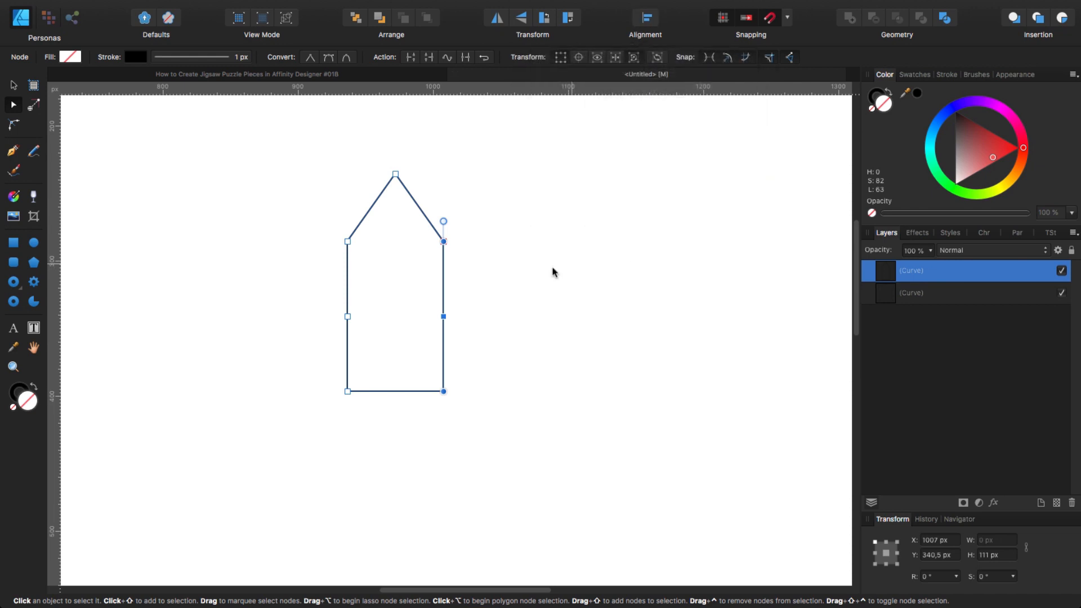
click(491, 262)
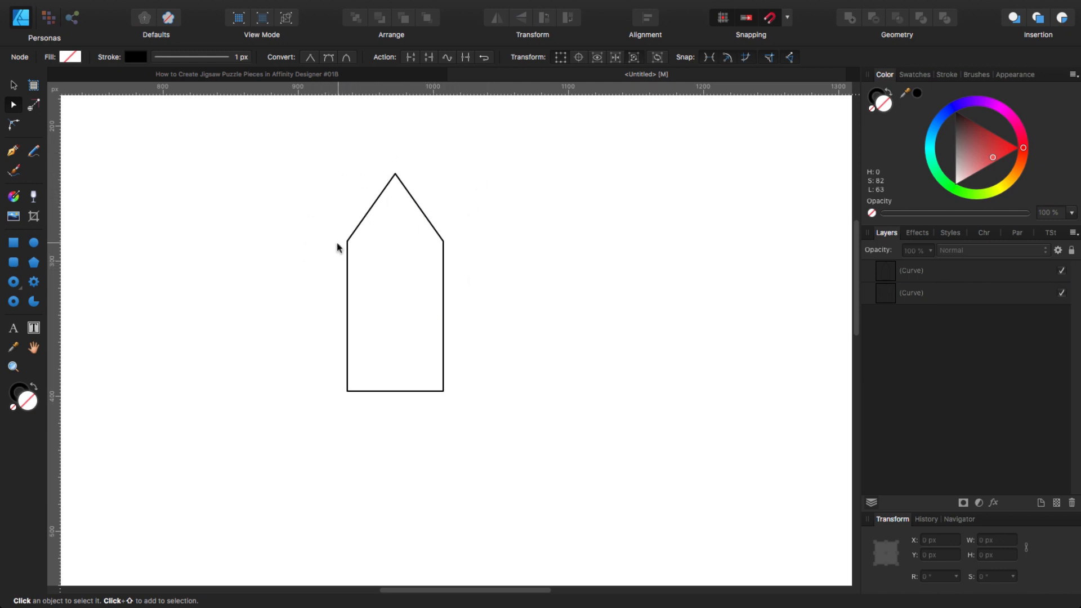
click(354, 272)
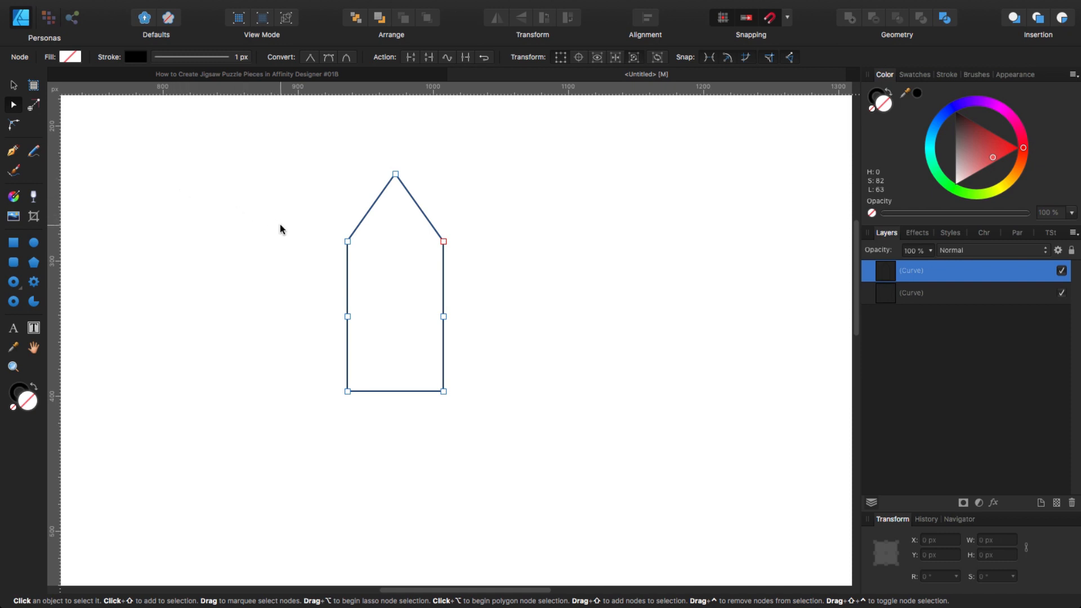
Step: Round the pointed shape's two shoulder corners and its tip to radii of about 35 px, forming a domed head
key(c)
drag(306, 226, 478, 267)
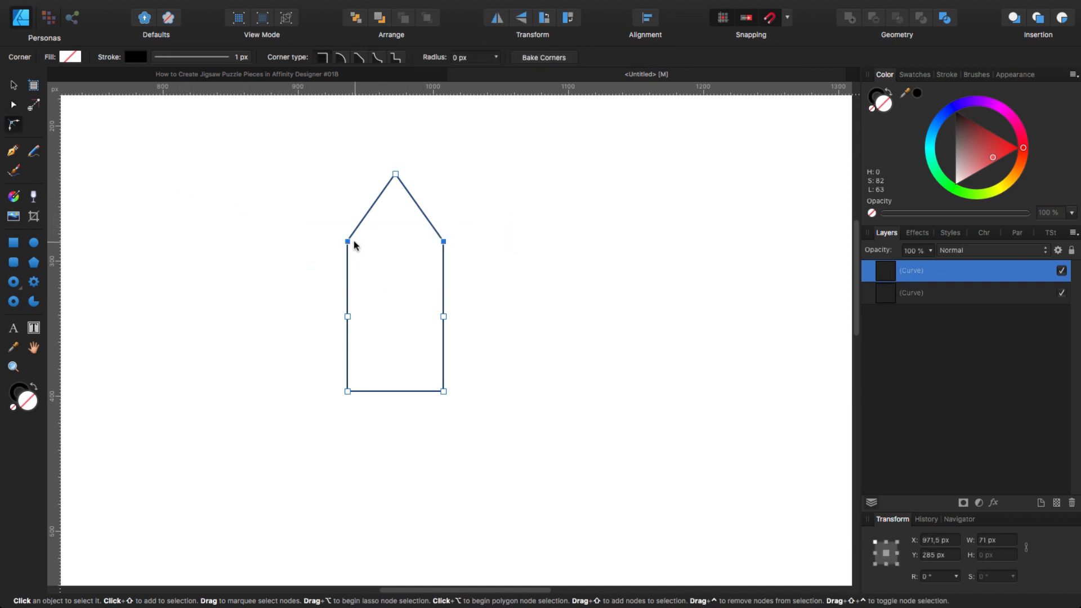
drag(349, 244, 393, 265)
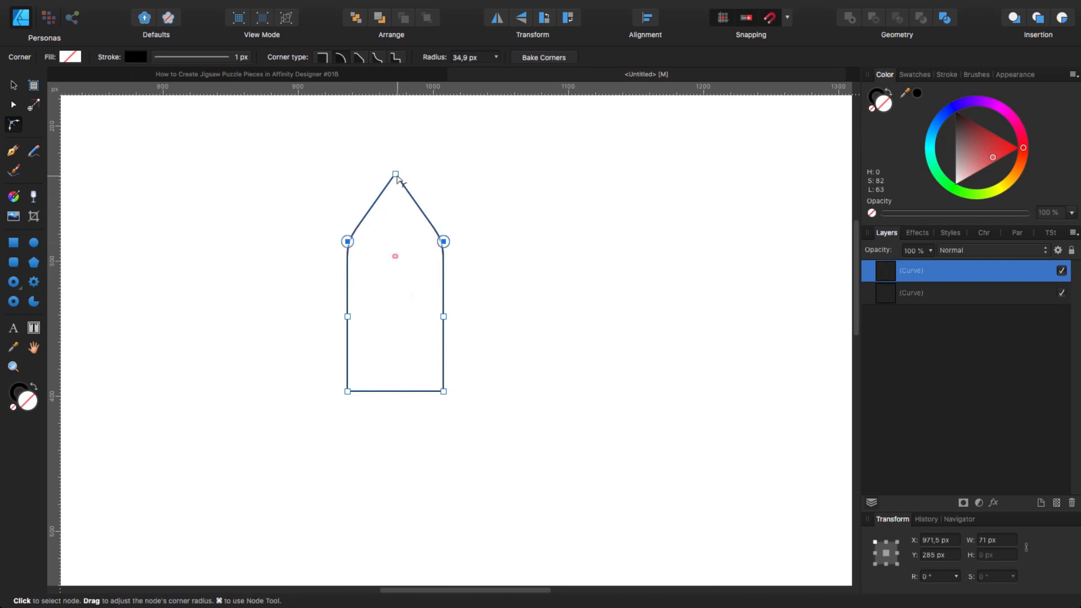
drag(396, 176, 401, 262)
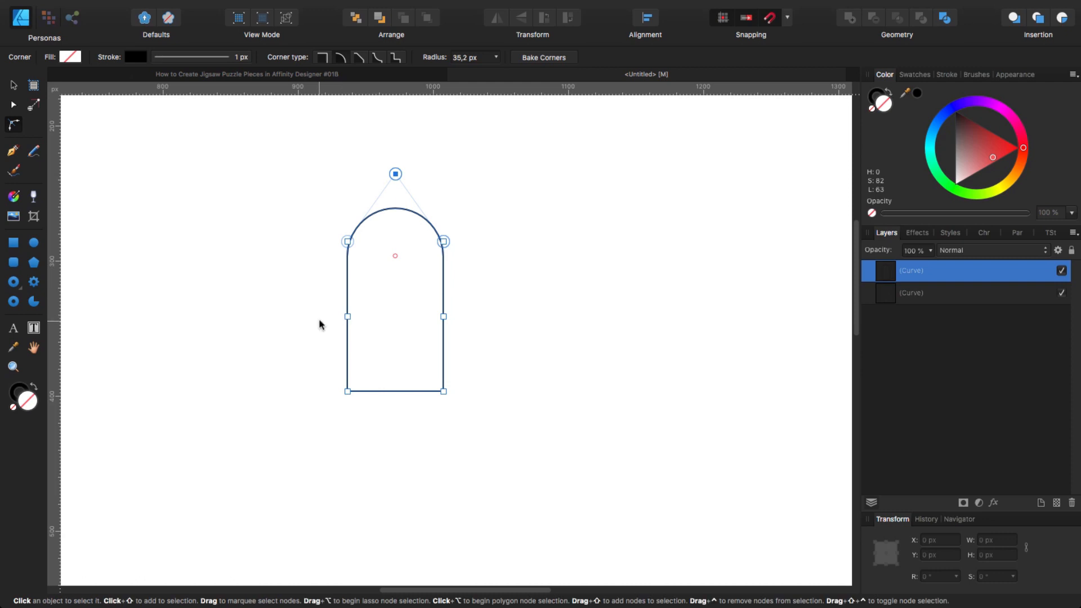
Step: Narrow the shape symmetrically at its two middle side nodes to a waist about 43 px wide
click(13, 106)
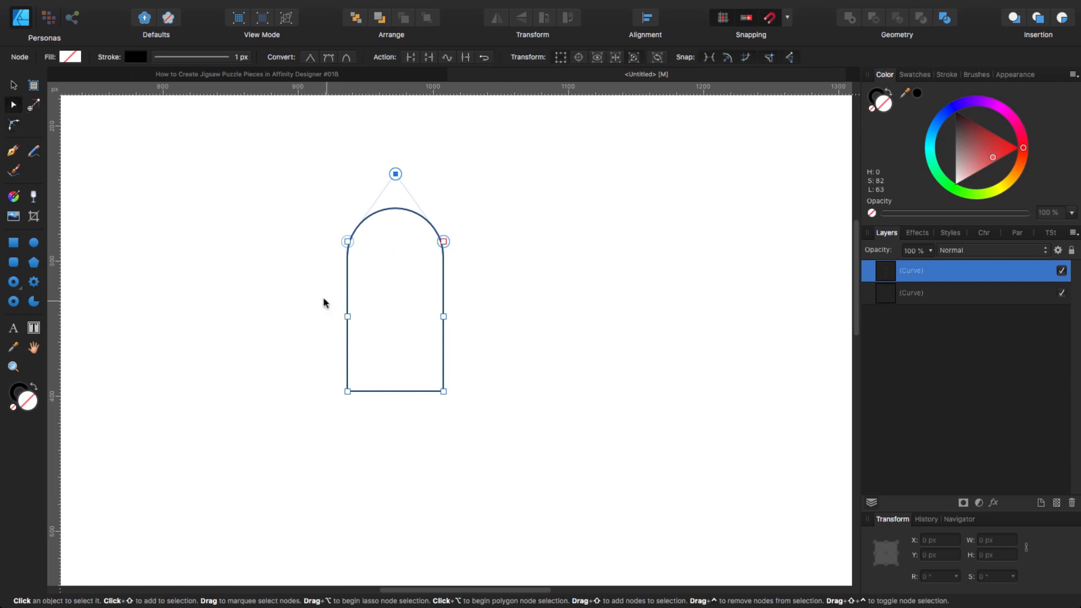
drag(319, 293, 496, 349)
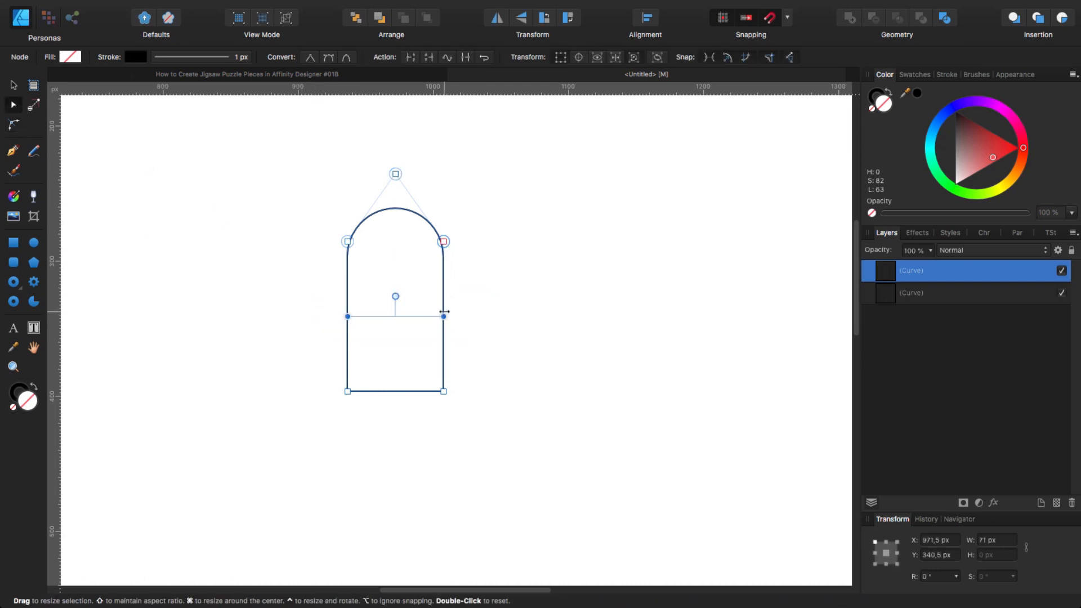
click(563, 59)
drag(443, 316, 425, 317)
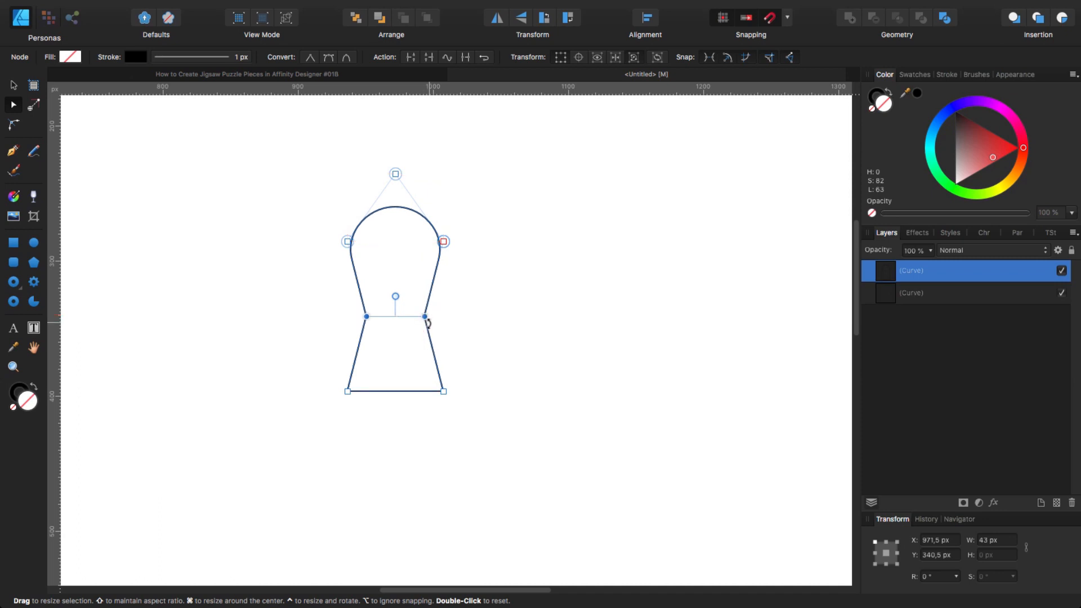
click(462, 315)
click(431, 331)
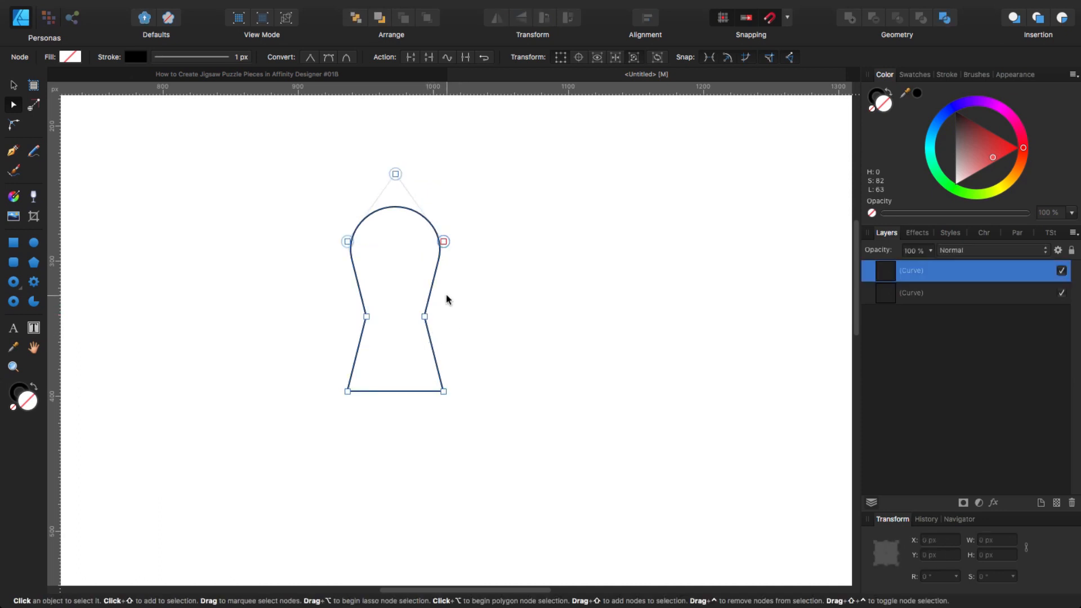
click(460, 325)
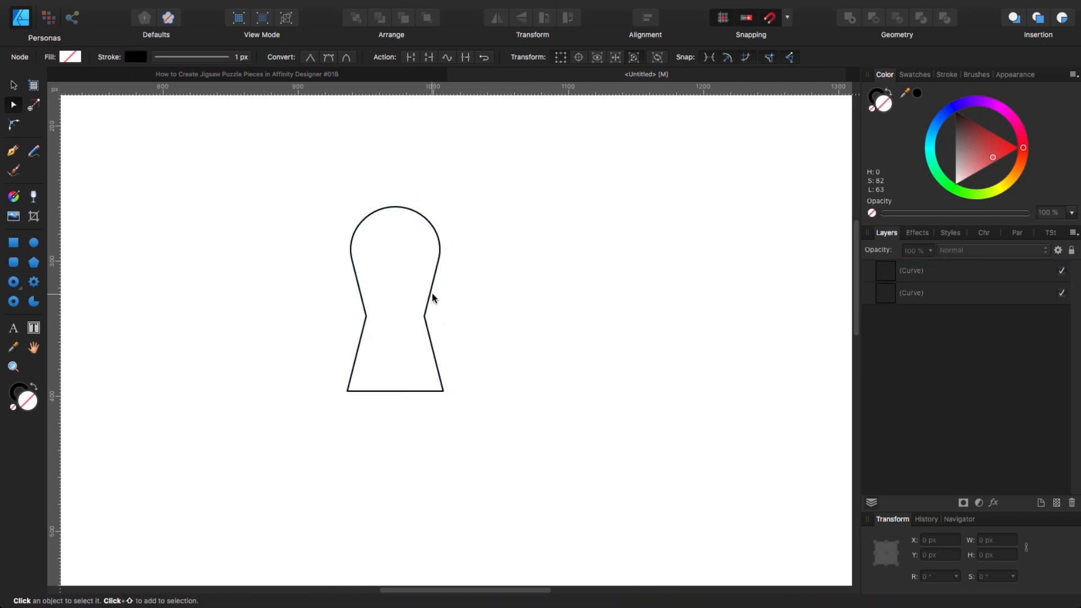
click(437, 326)
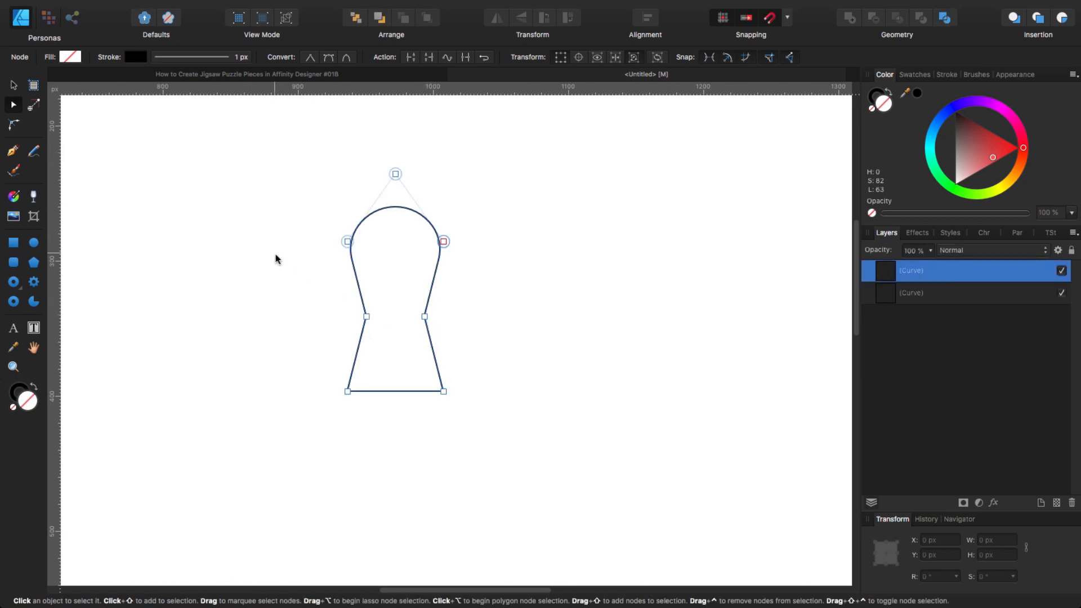
Step: Round the two waist corners of the tab shape to a radius of about 54 px
key(c)
drag(328, 299, 499, 322)
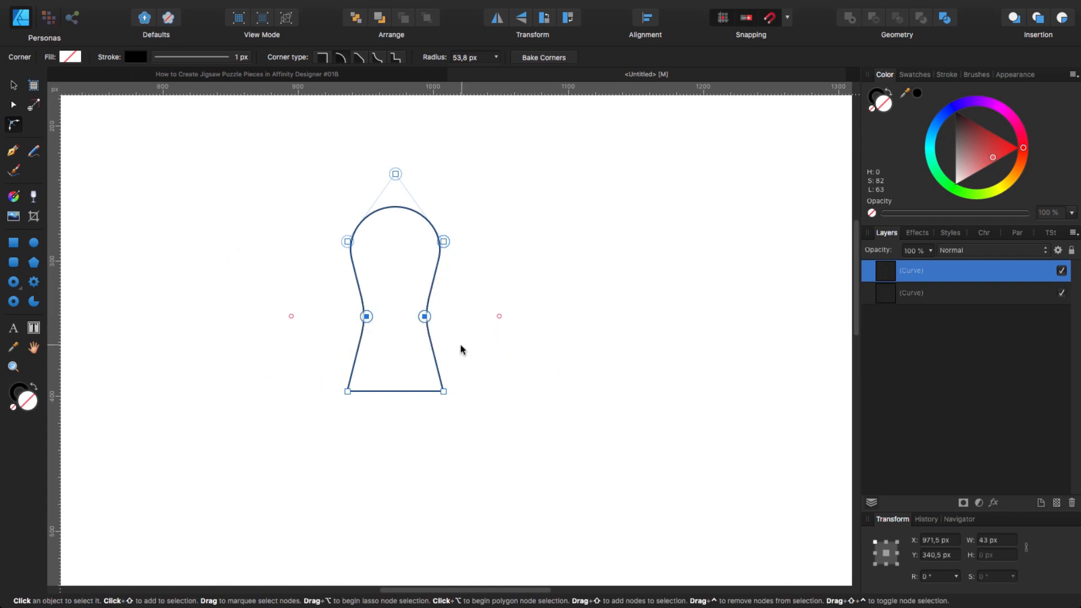
click(380, 424)
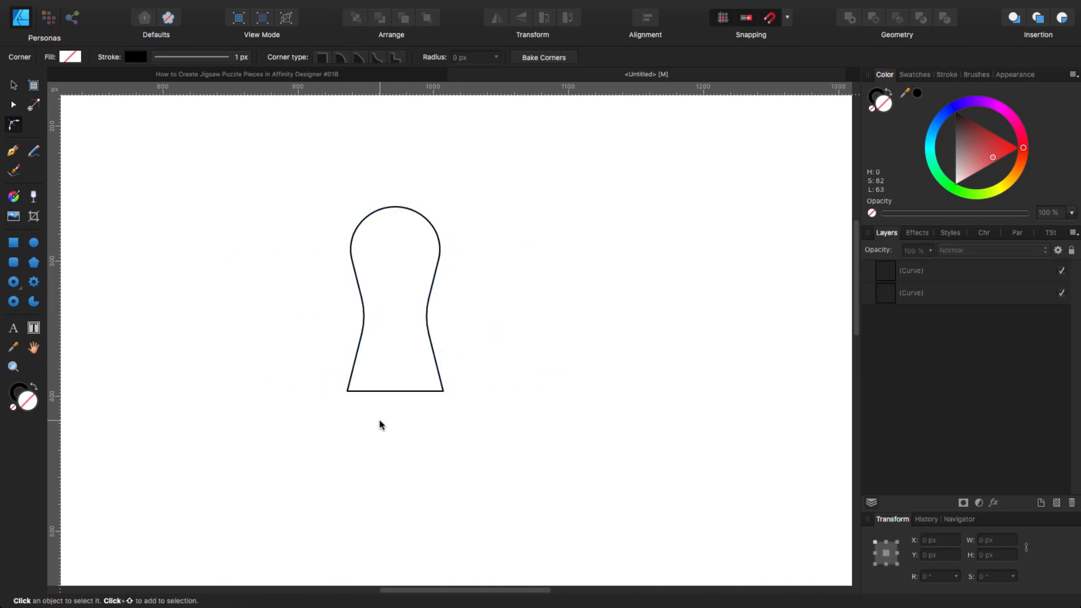
click(401, 391)
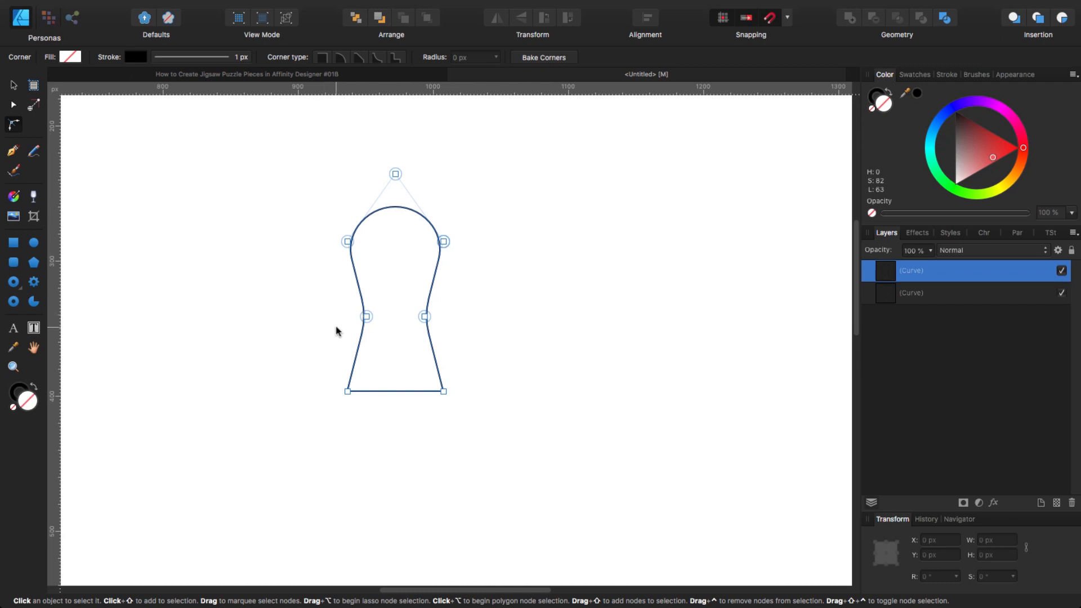
Step: Raise the tab's waist and base nodes together, and raise the two base nodes further to about Y 363 px
key(a)
drag(311, 297, 459, 423)
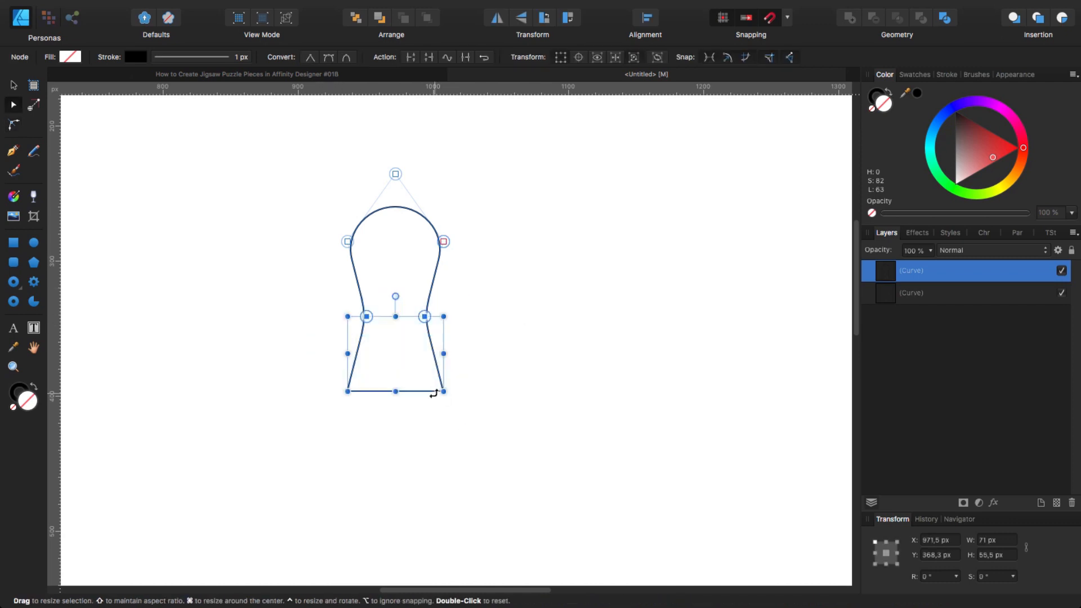
drag(416, 388, 417, 369)
click(376, 373)
click(376, 370)
drag(314, 349, 413, 346)
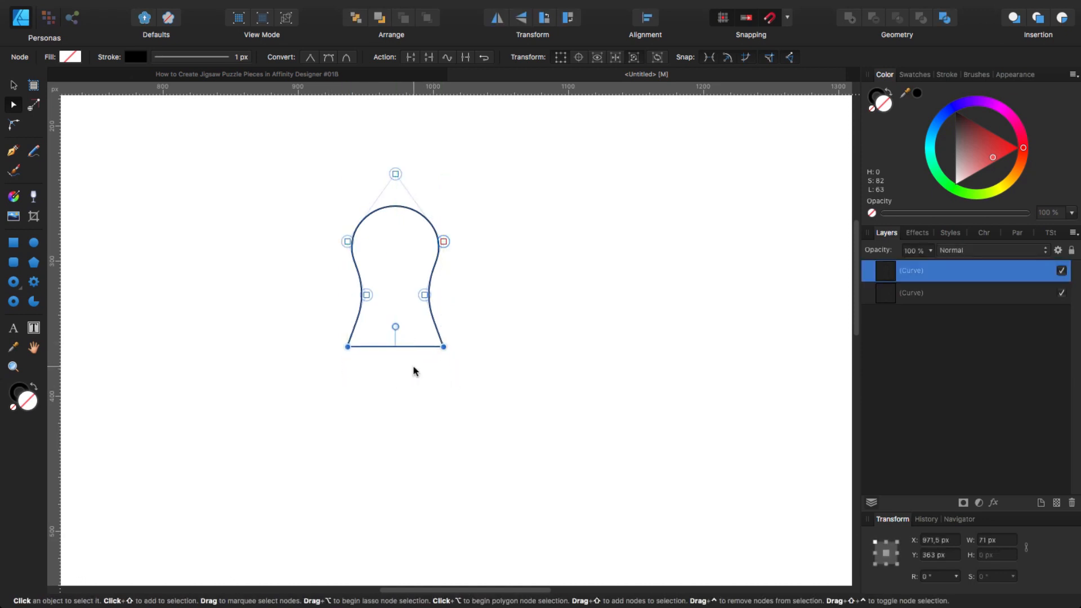
click(424, 385)
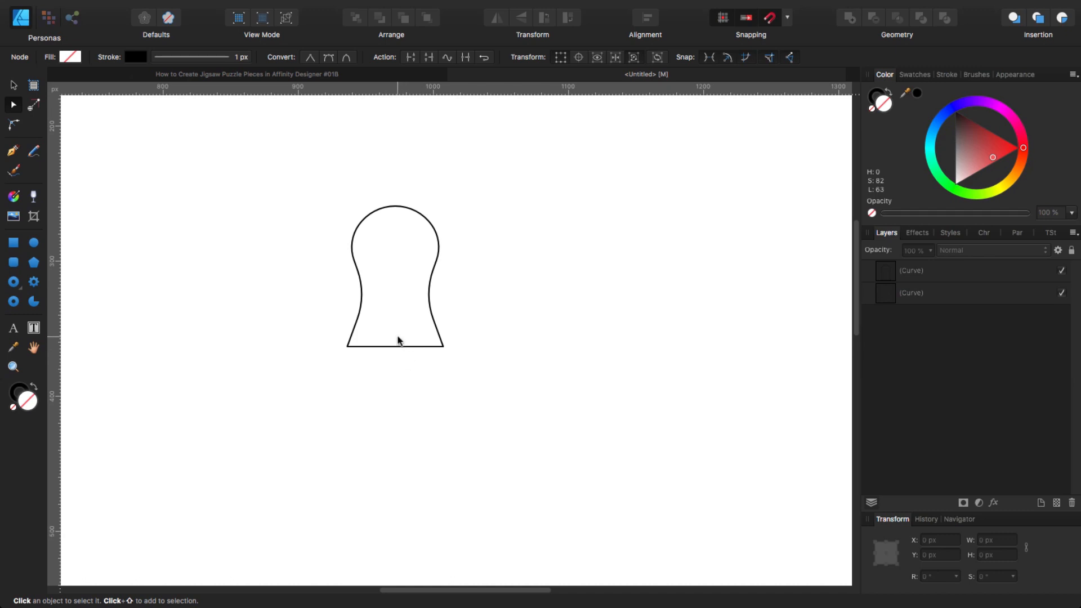
Step: Convert the tab shape to curves and place it centred over the middle of the curved body's top edge
scroll(411, 340, down, 3)
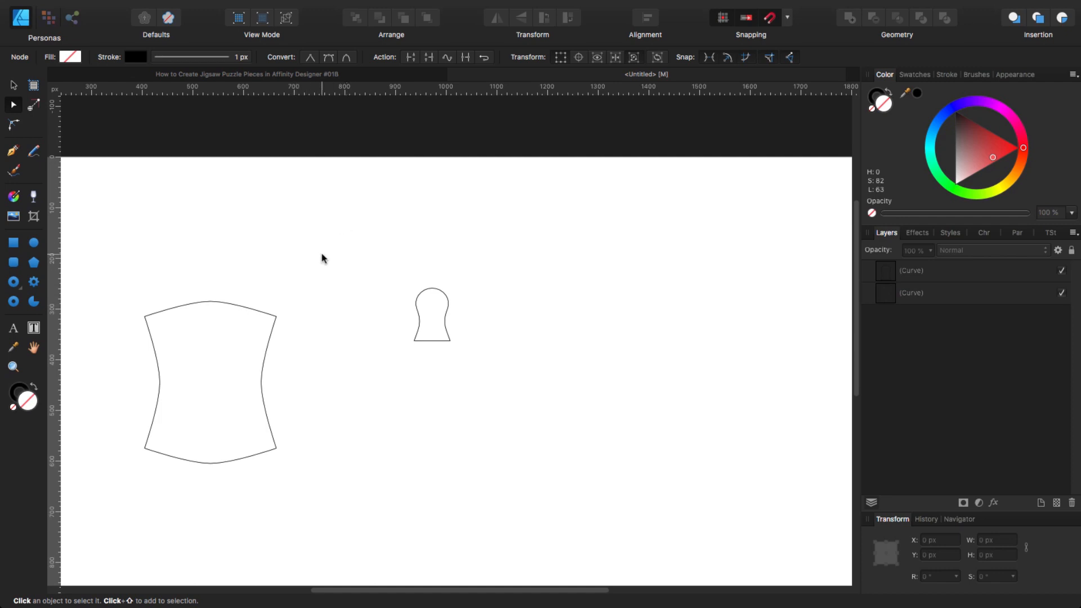
key(v)
click(419, 340)
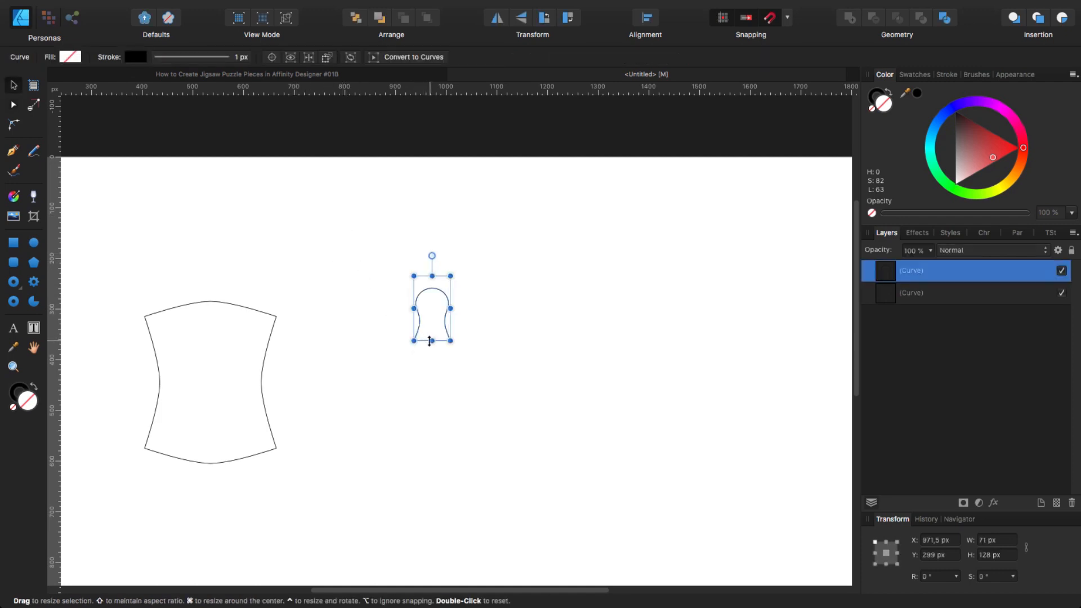
click(407, 58)
drag(414, 328, 195, 303)
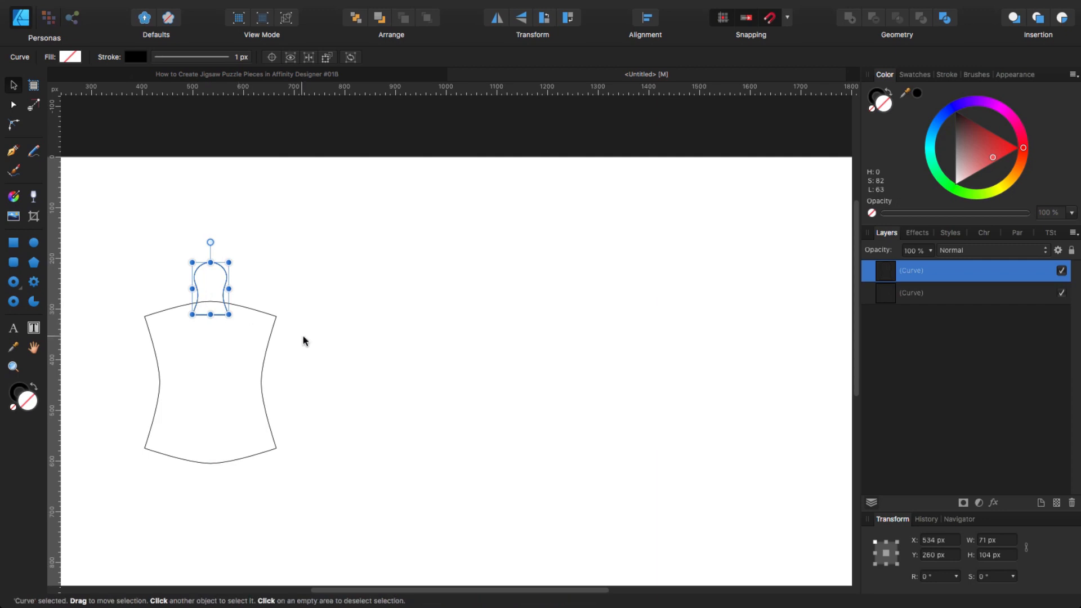
Step: Move the tab clear of the body's top edge, to about X 604 px, Y 204 px
drag(347, 353, 565, 322)
key(super+equal)
key(super+equal)
key(super+equal)
key(super+minus)
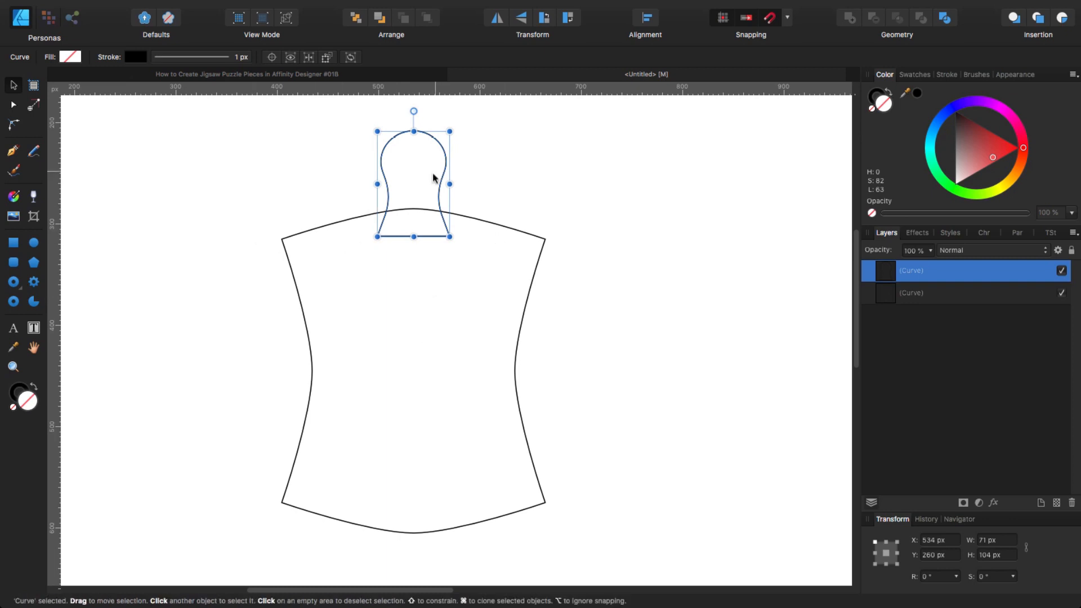
drag(451, 172, 519, 120)
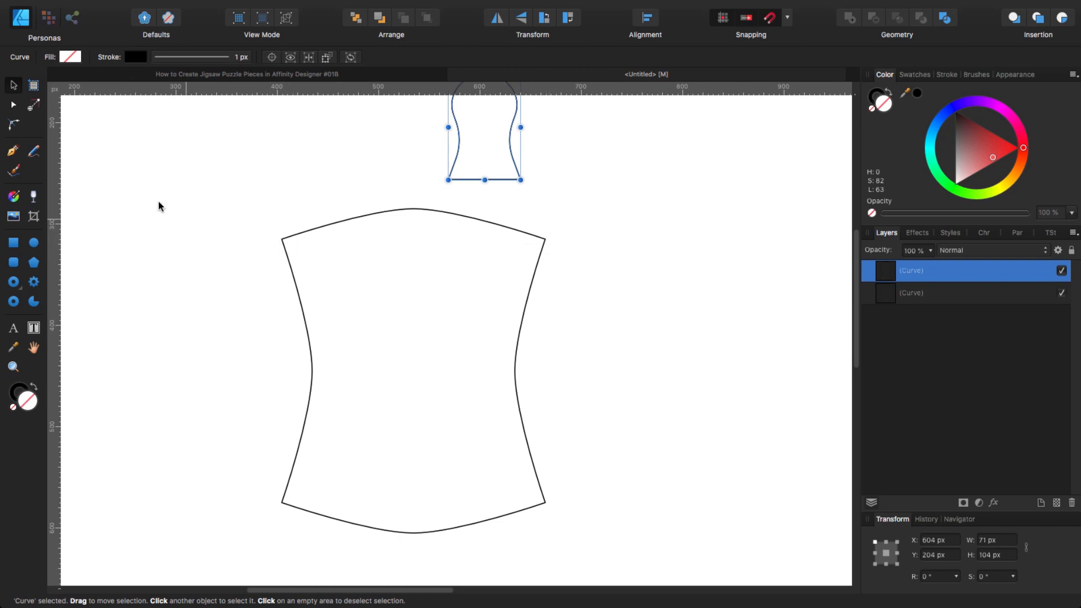
click(13, 154)
click(282, 239)
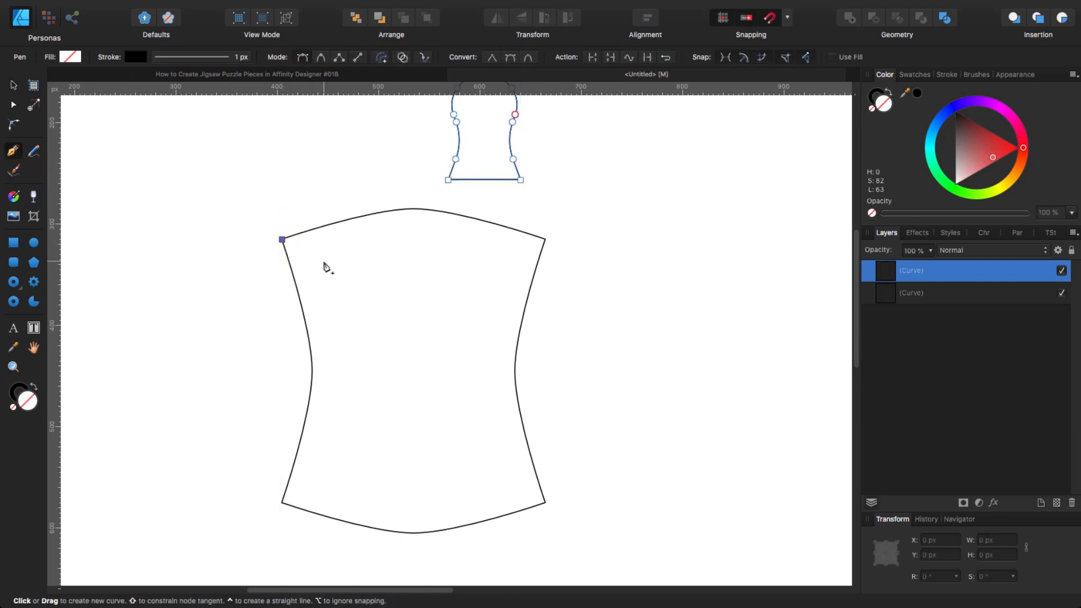
click(550, 239)
click(552, 241)
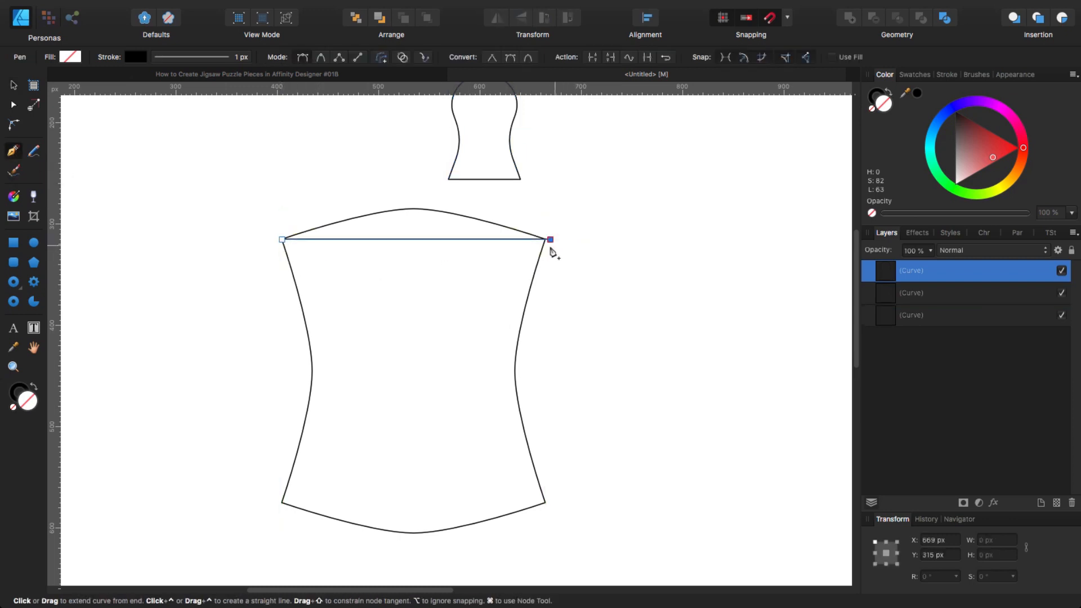
key(super+z)
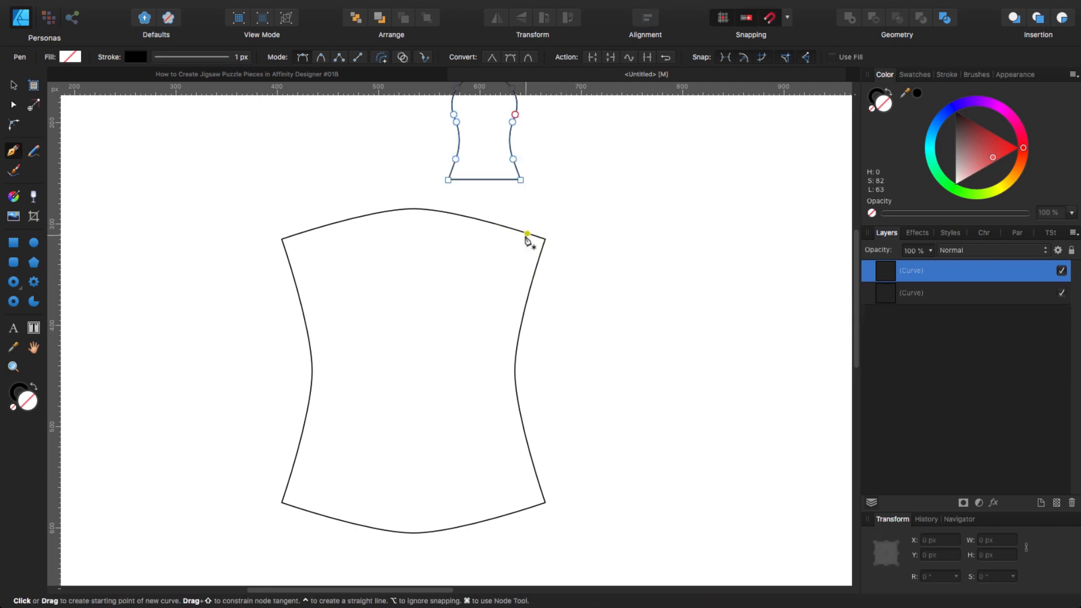
Step: Draw a straight guide line between the body's two top corners and seat the tab's base centred on it
click(282, 240)
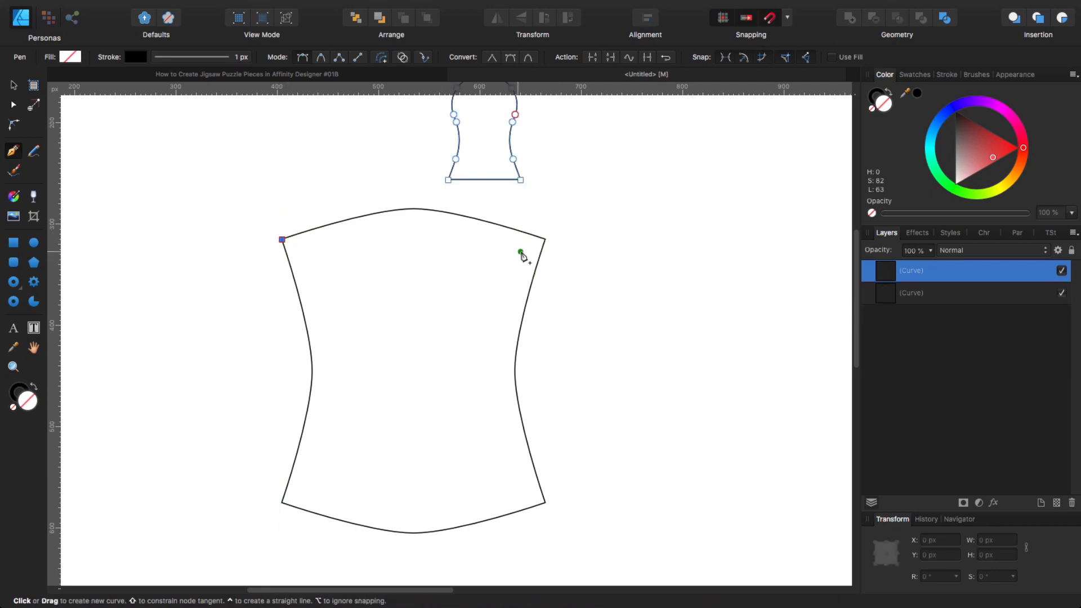
click(545, 239)
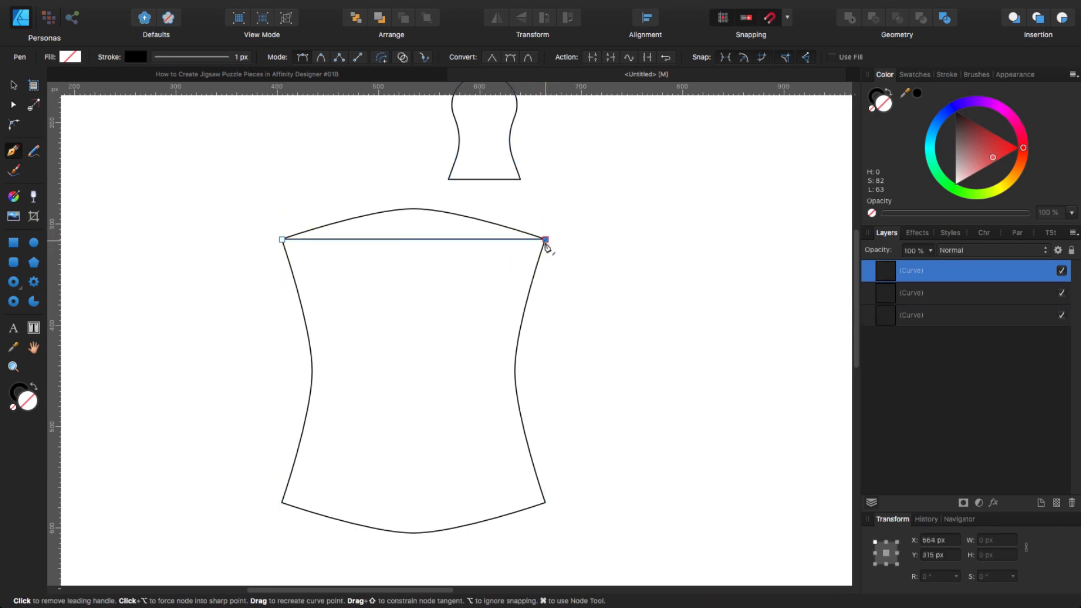
key(v)
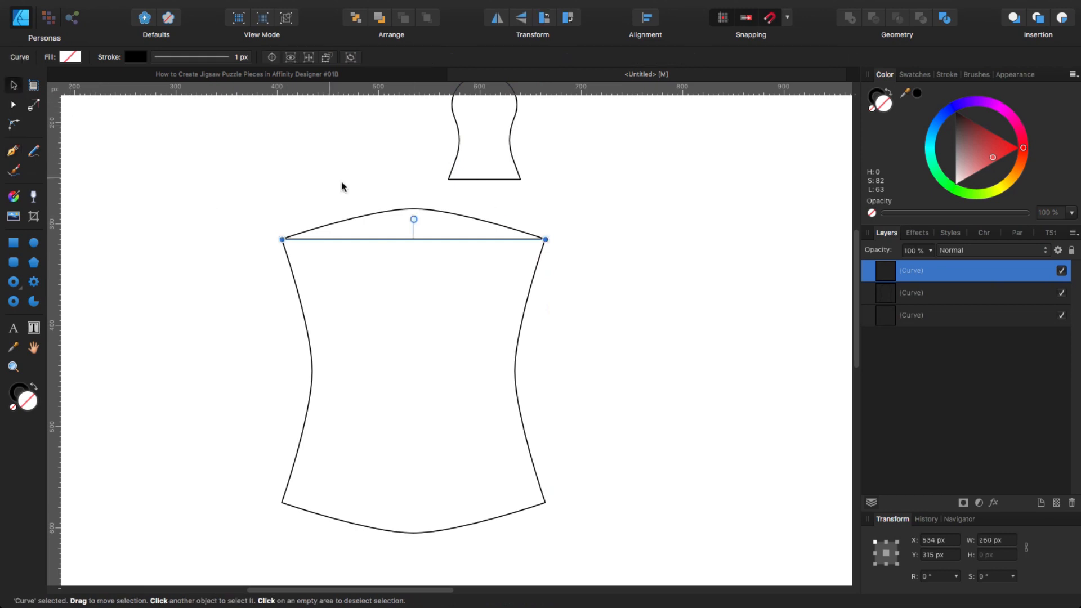
drag(483, 178, 411, 235)
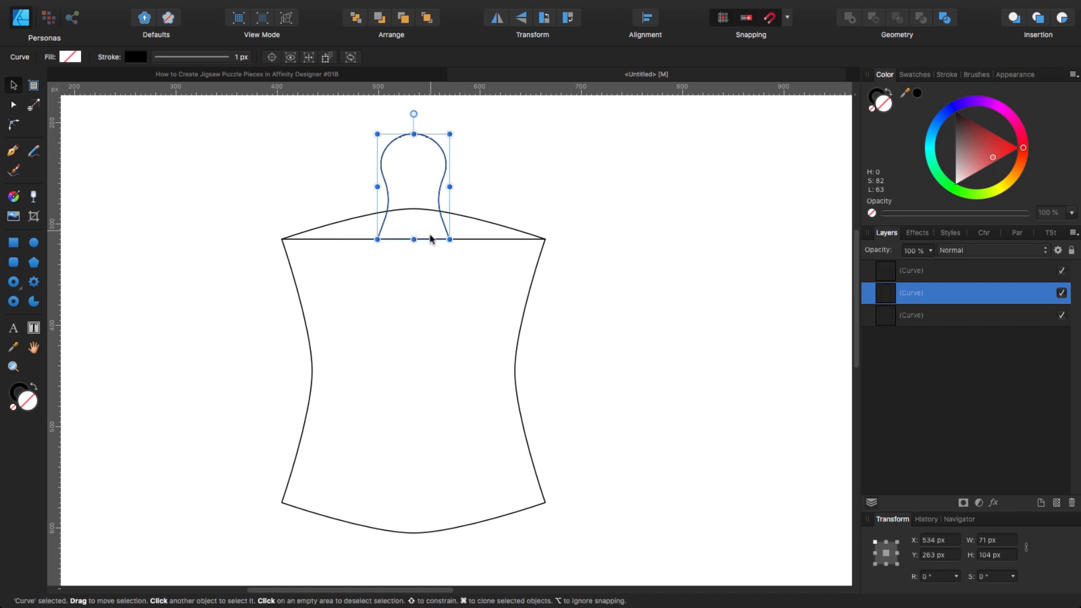
Step: Move the guide line down to the body's bottom corners and set its left end on the bottom-left corner at Y 575 px
click(485, 239)
drag(485, 244, 490, 505)
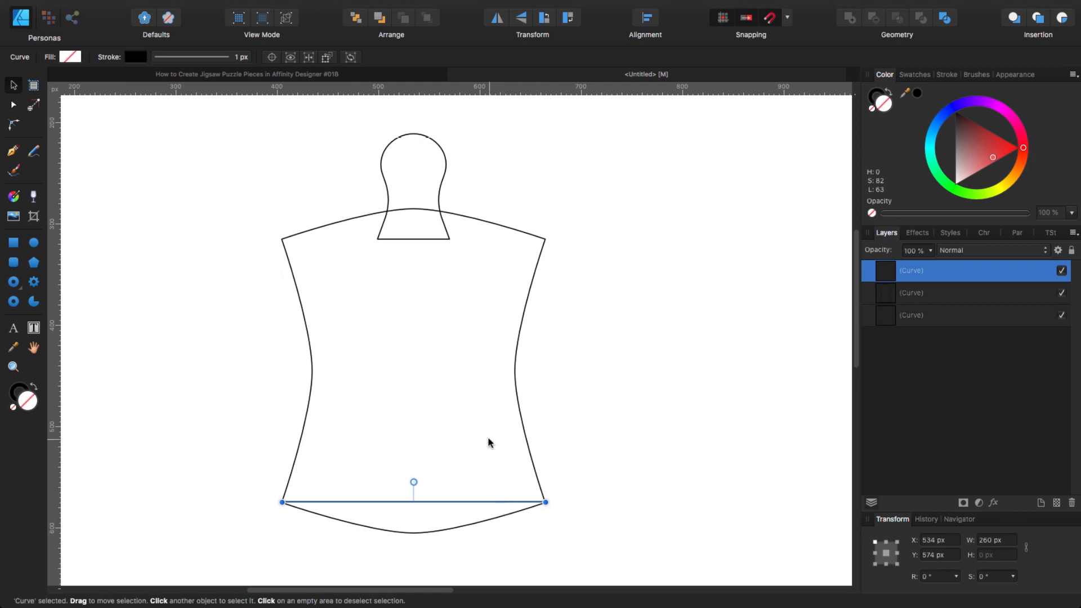
scroll(485, 416, up, 5)
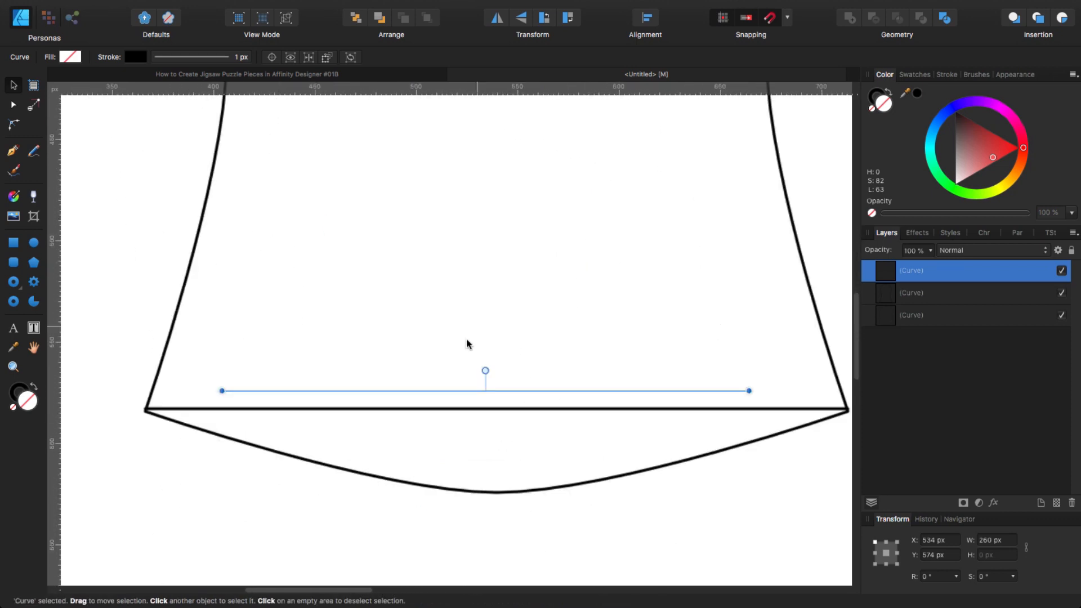
scroll(466, 339, up, 5)
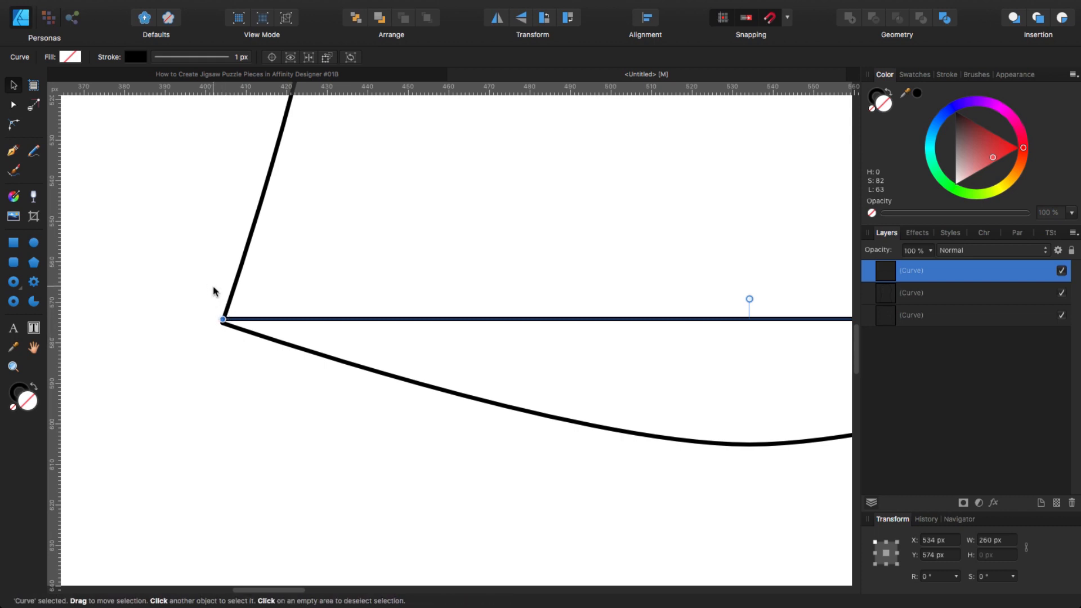
key(a)
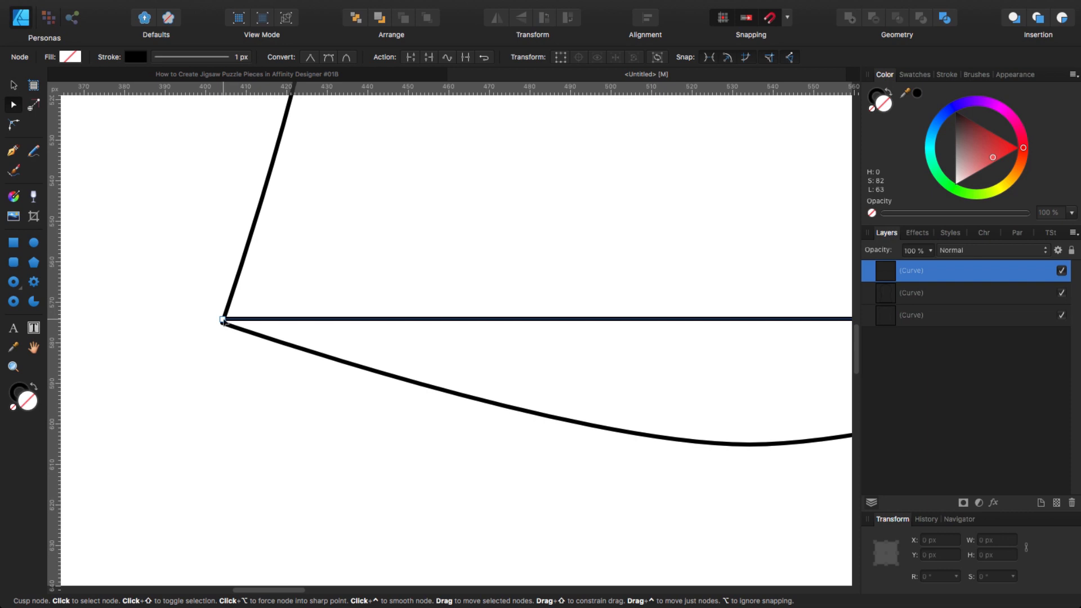
drag(223, 320, 223, 324)
Step: Set the guide line's right end on the body's bottom-right corner at X 664 px, Y 575 px
scroll(355, 346, right, 15)
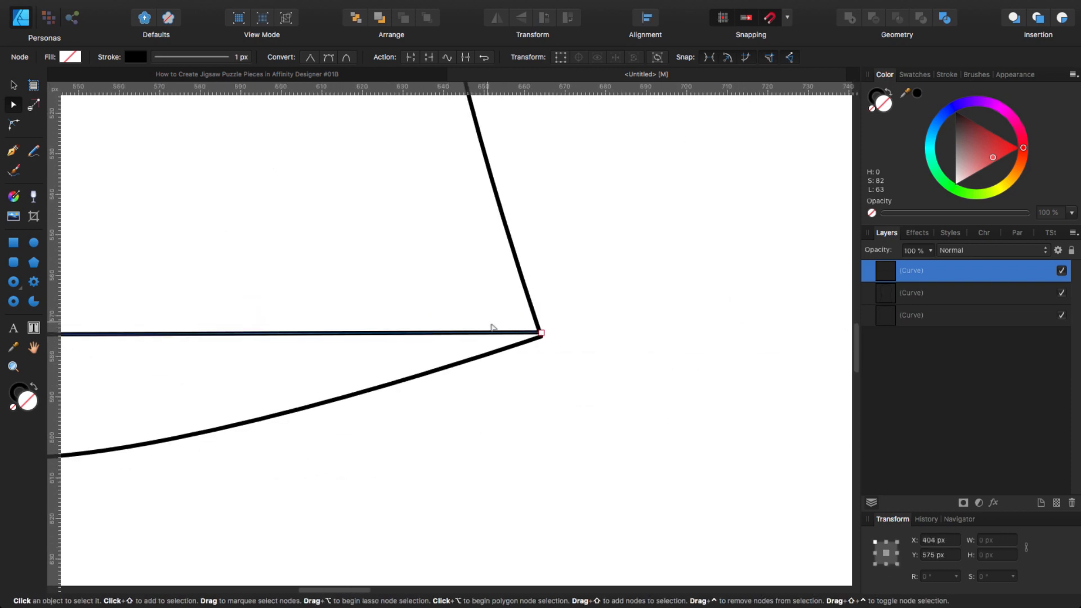
drag(541, 338, 541, 342)
scroll(441, 405, left, 5)
scroll(543, 349, down, 2)
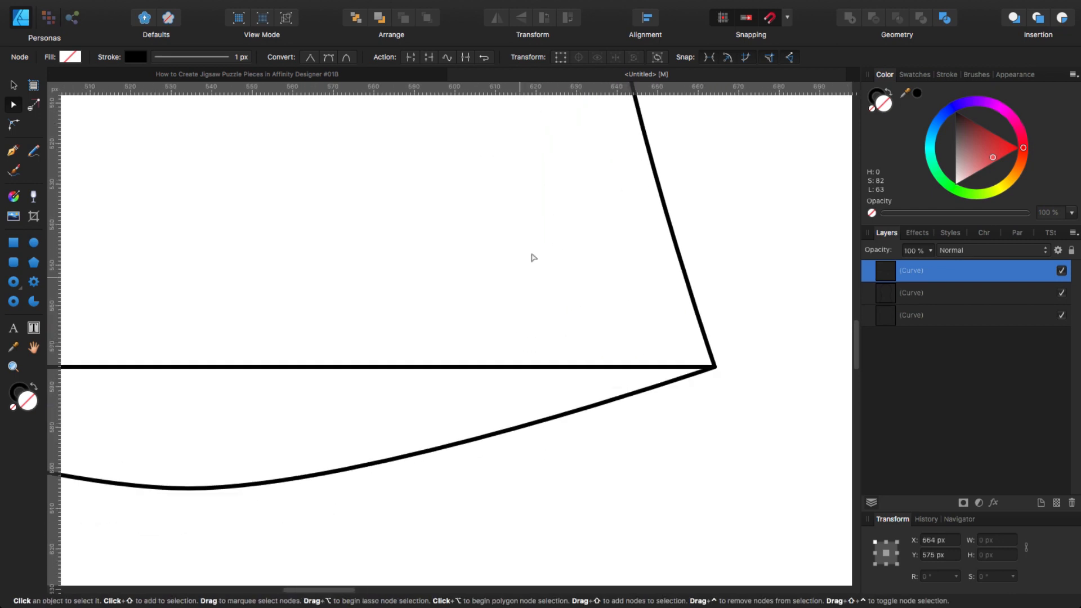
scroll(524, 226, down, 8)
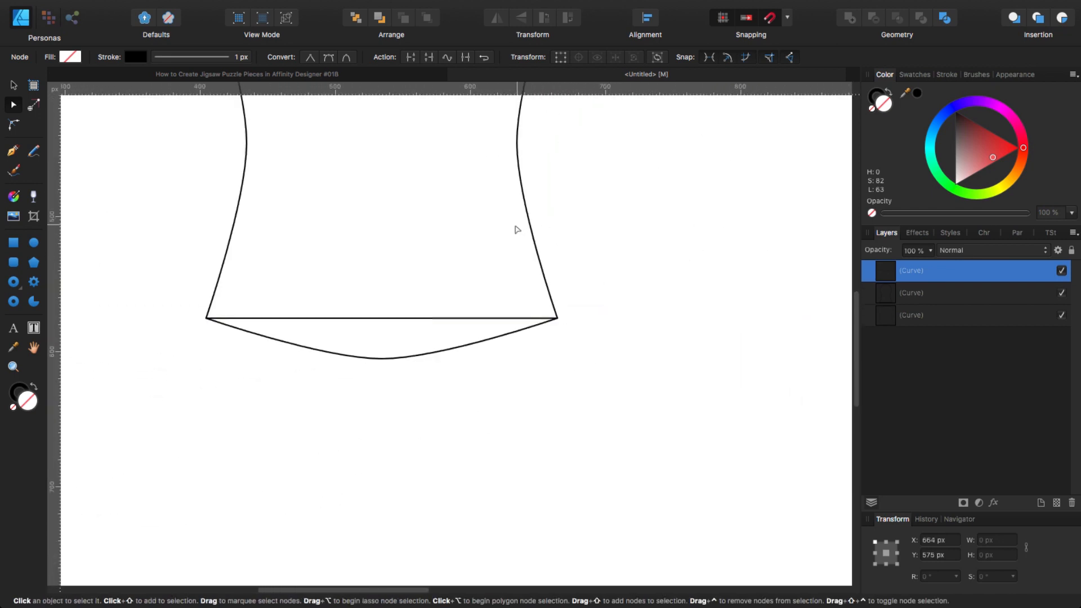
scroll(465, 239, up, 5)
scroll(466, 289, left, 2)
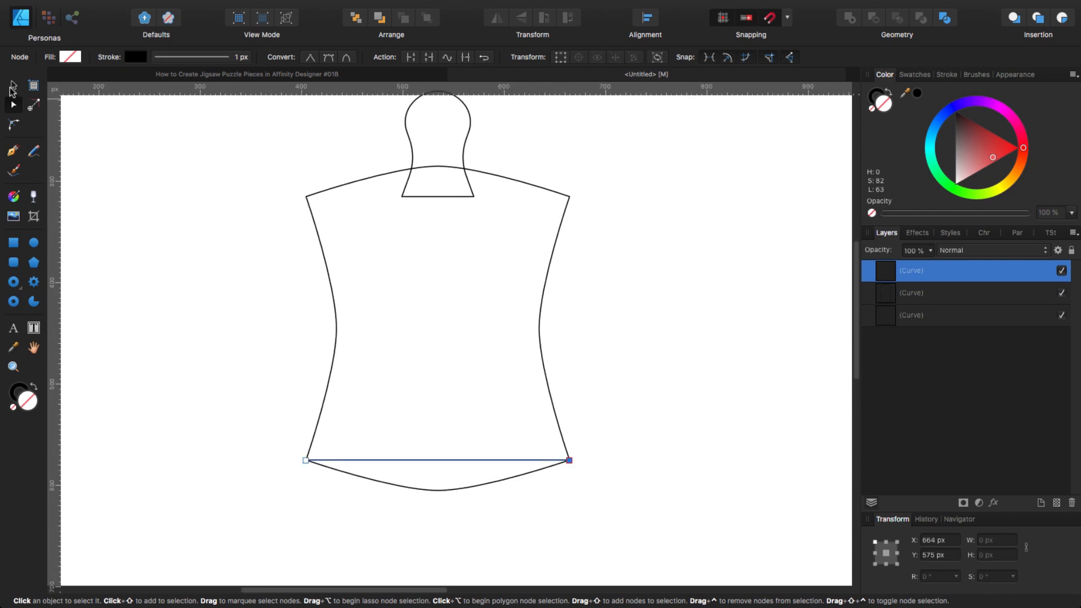
Step: Duplicate the top tab, flip the copy vertically, and seat its base centred on the guide line between the body's bottom corners
click(11, 89)
click(416, 148)
click(413, 145)
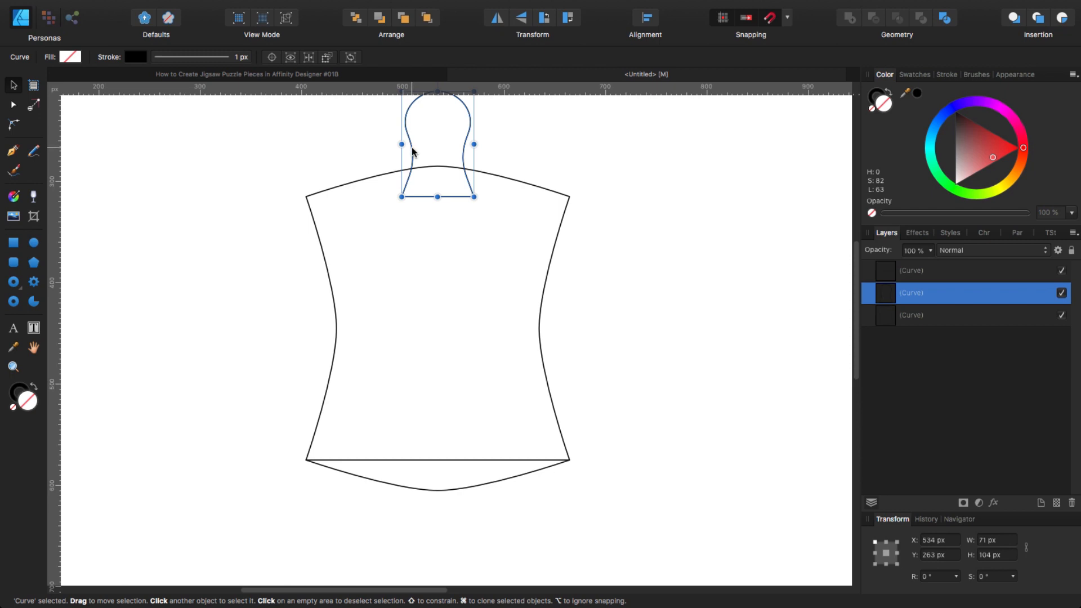
drag(415, 147, 426, 313)
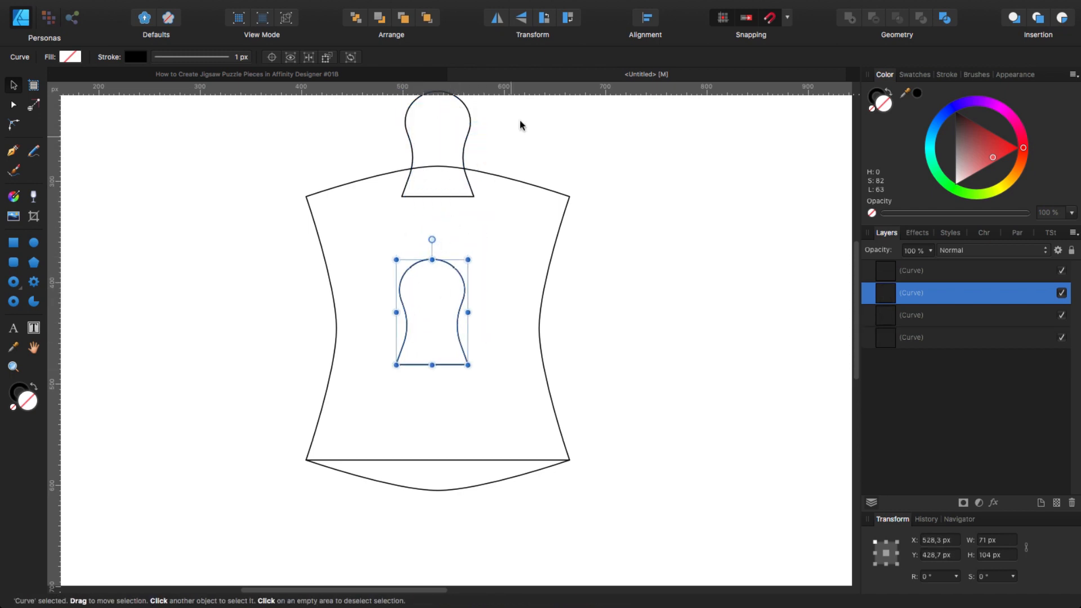
click(523, 22)
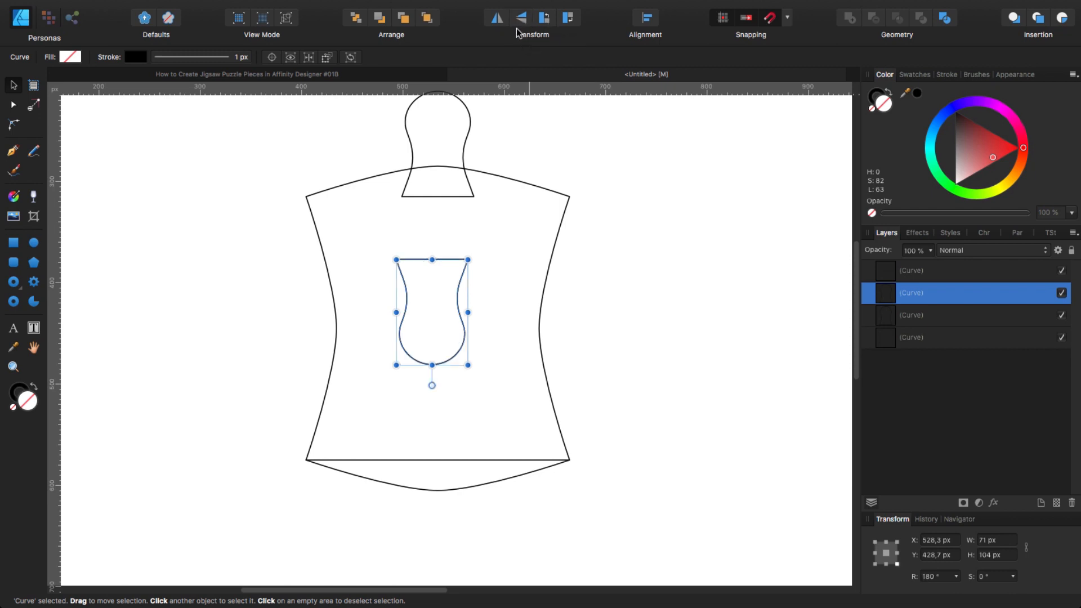
drag(461, 306, 463, 506)
Step: Delete the guide line and merge the body and both tabs into a single shape with the Add operation
click(500, 460)
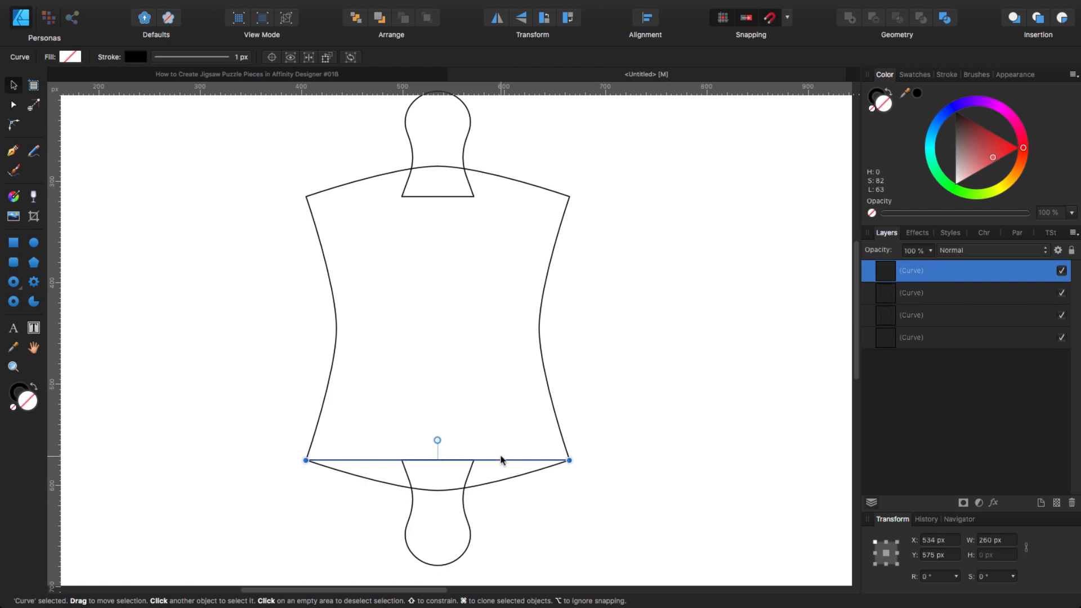
key(Delete)
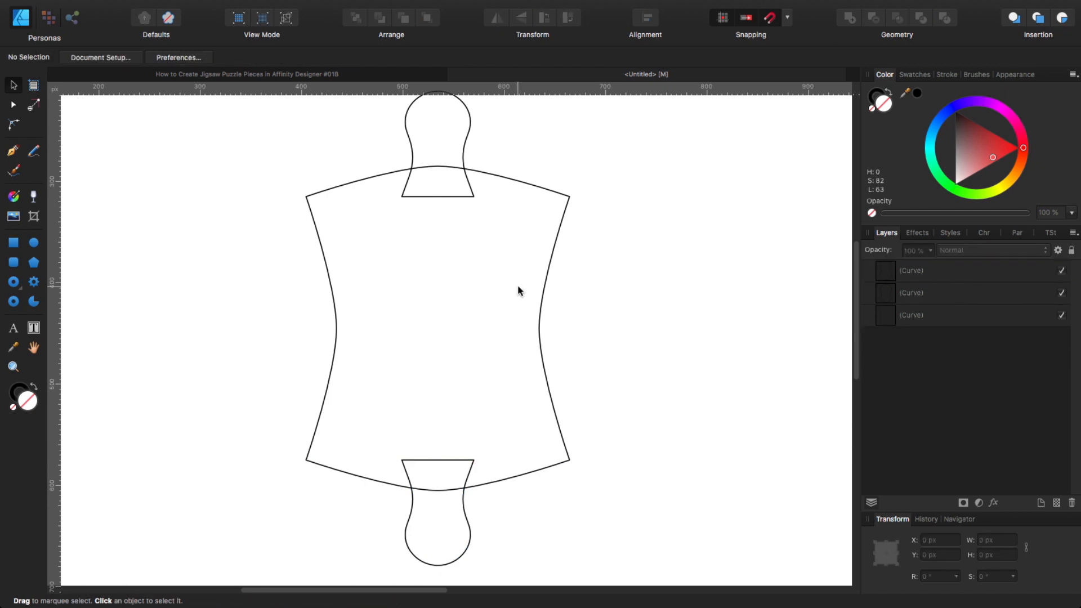
key(ctrl+minus)
drag(315, 177, 582, 499)
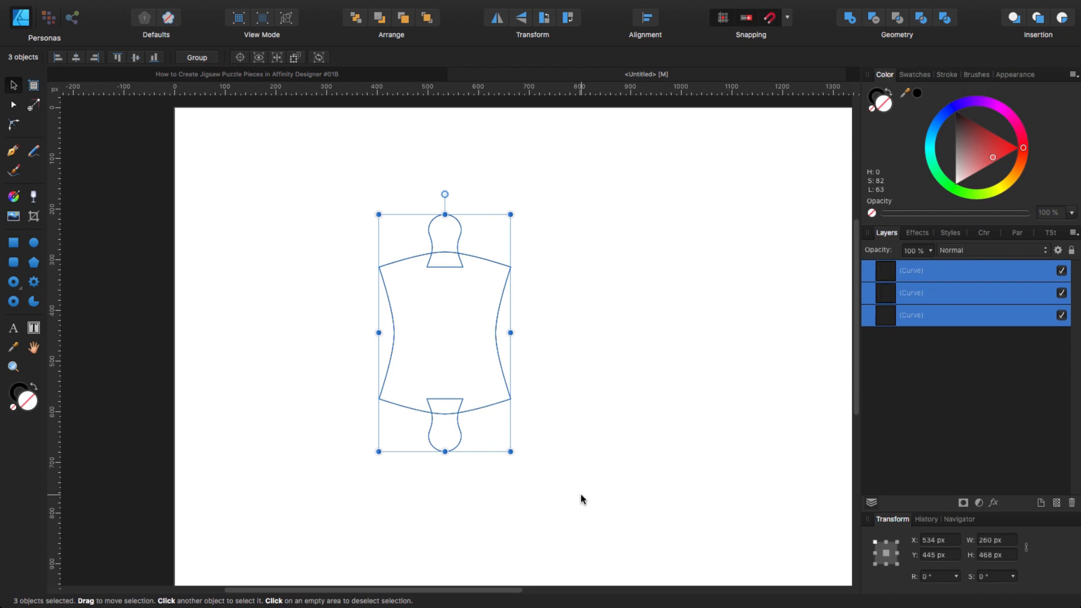
click(850, 20)
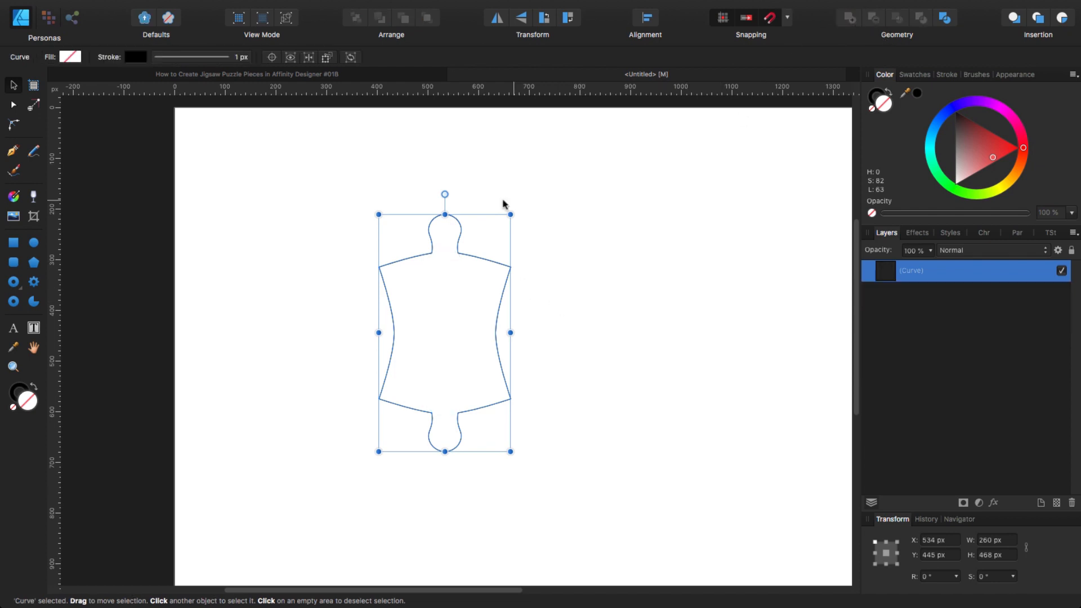
click(555, 319)
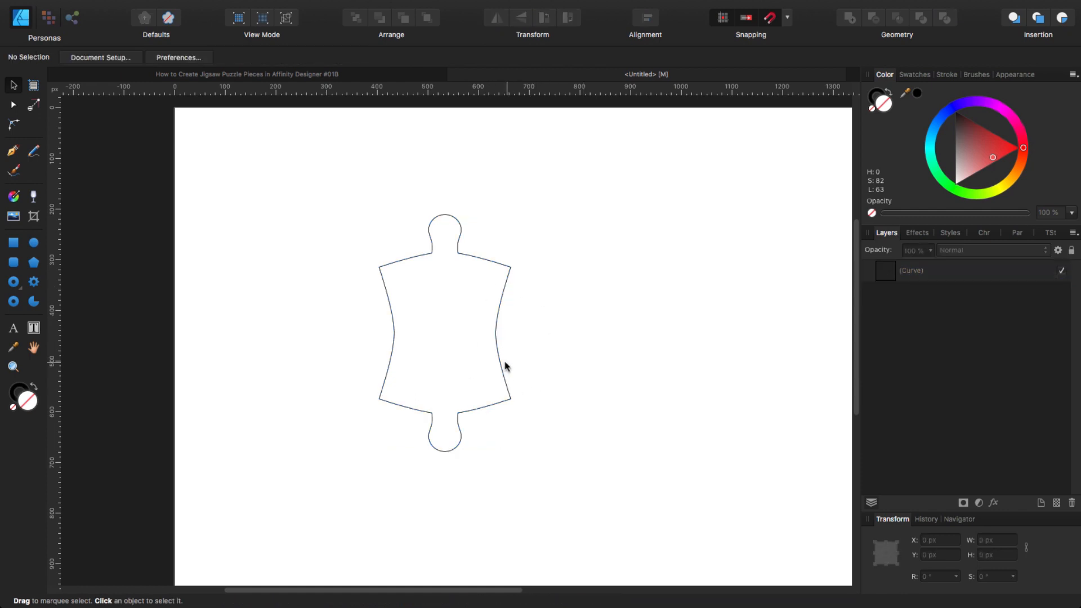
Step: Scale the merged piece down proportionally to 130 × 234 px and move it to X 576 px, Y 376 px
drag(505, 366, 496, 345)
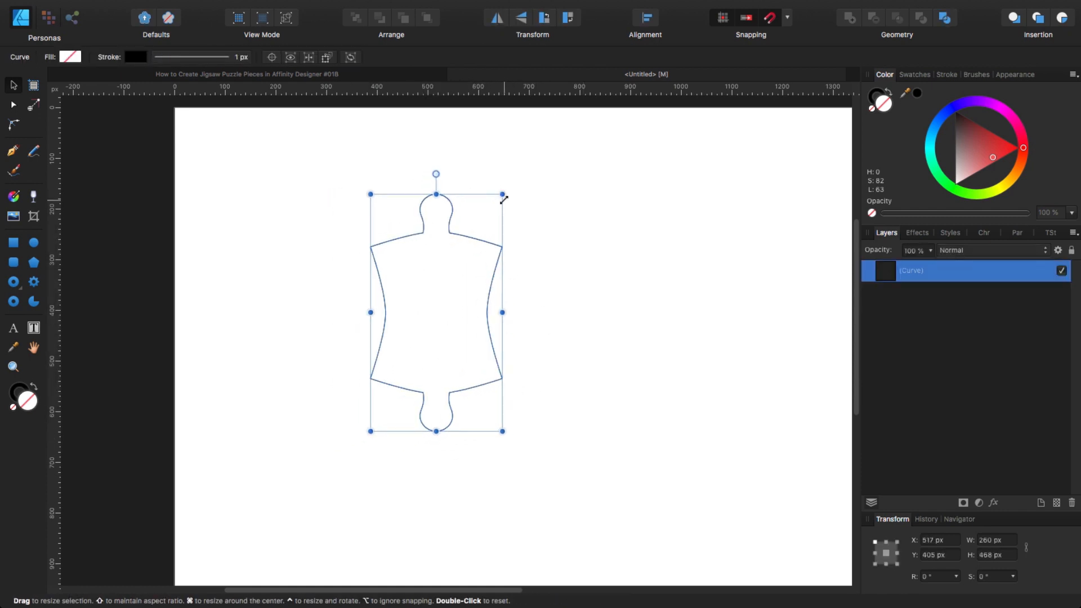
drag(503, 194, 456, 249)
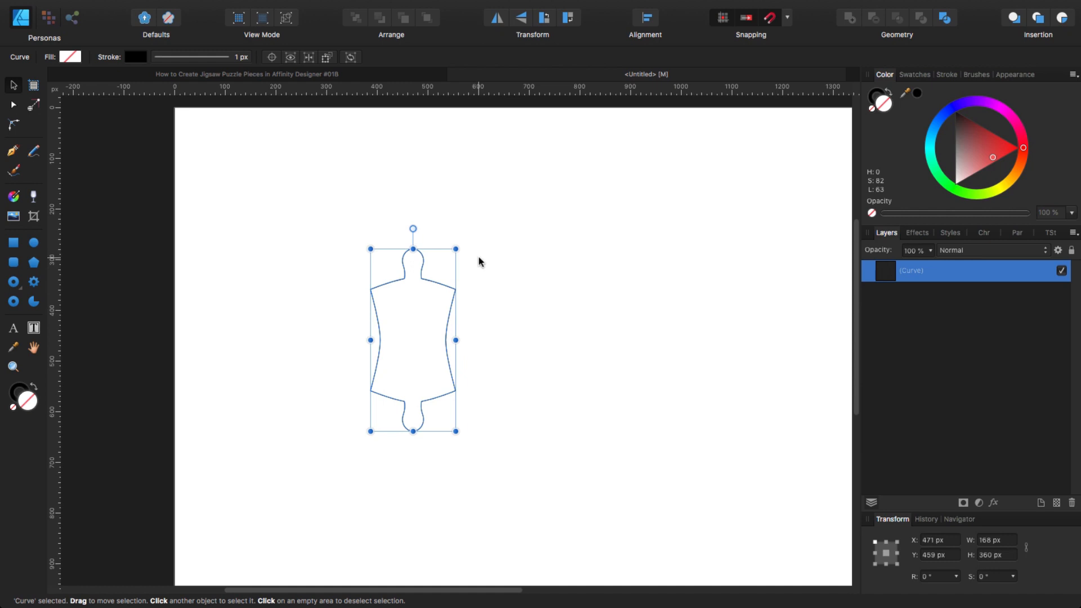
key(ctrl+z)
drag(499, 200, 435, 312)
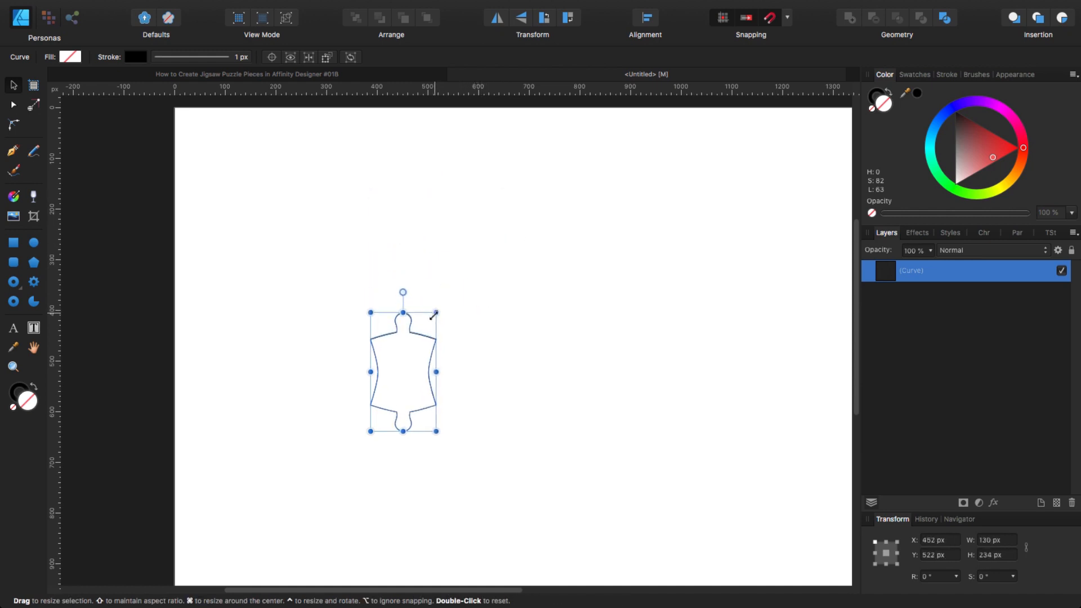
drag(431, 372, 493, 327)
click(529, 295)
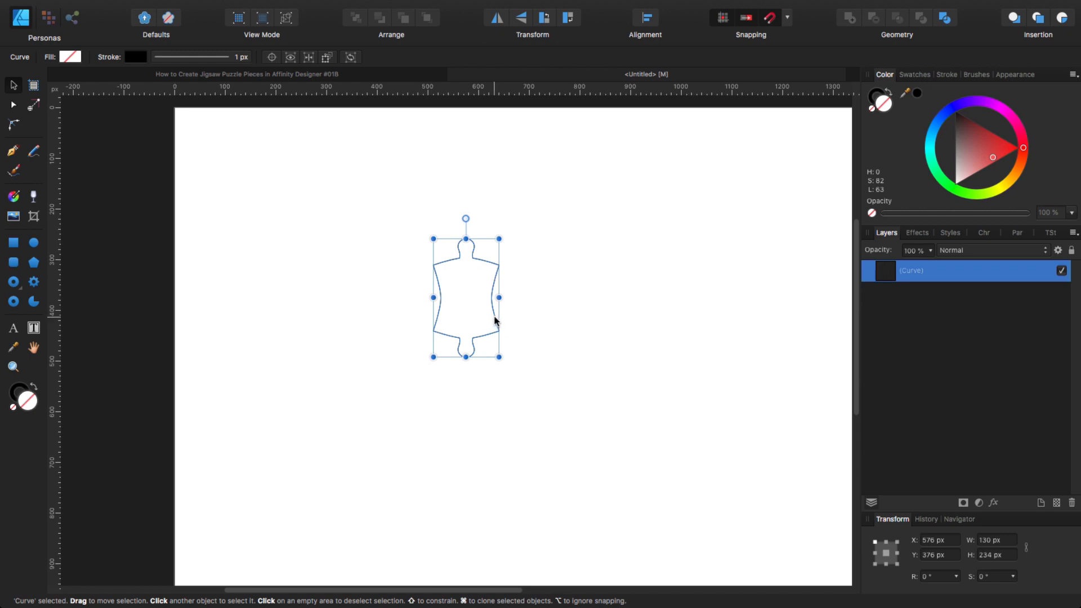
Step: Place a copy of the piece on each side of the original and rotate both copies 90° clockwise
mouse_move(494, 317)
mouse_down()
mouse_move(590, 308)
mouse_move(398, 344)
mouse_move(393, 319)
mouse_up()
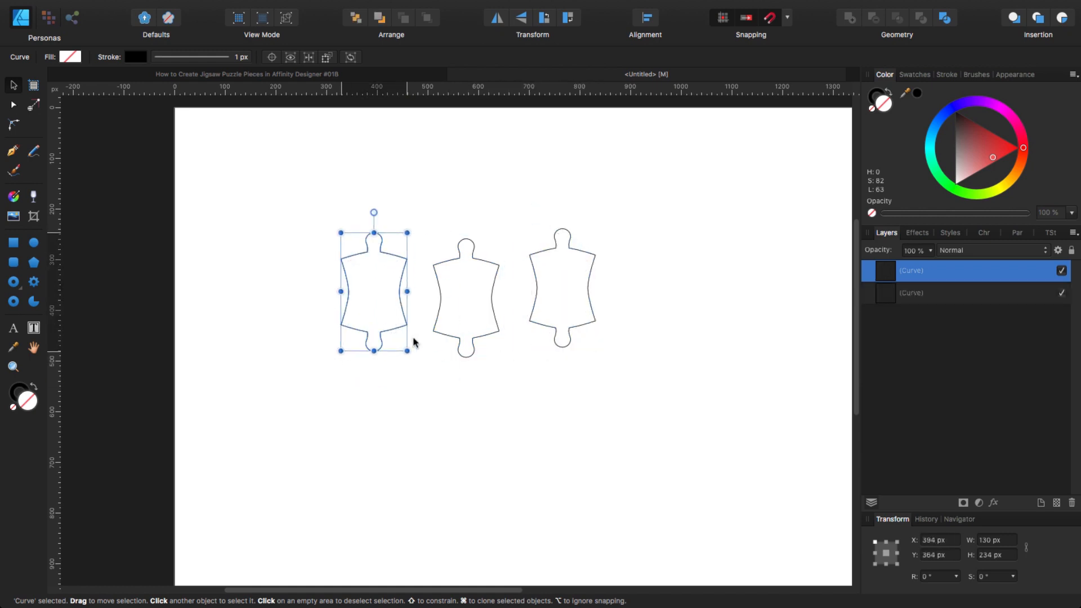
drag(265, 193, 568, 180)
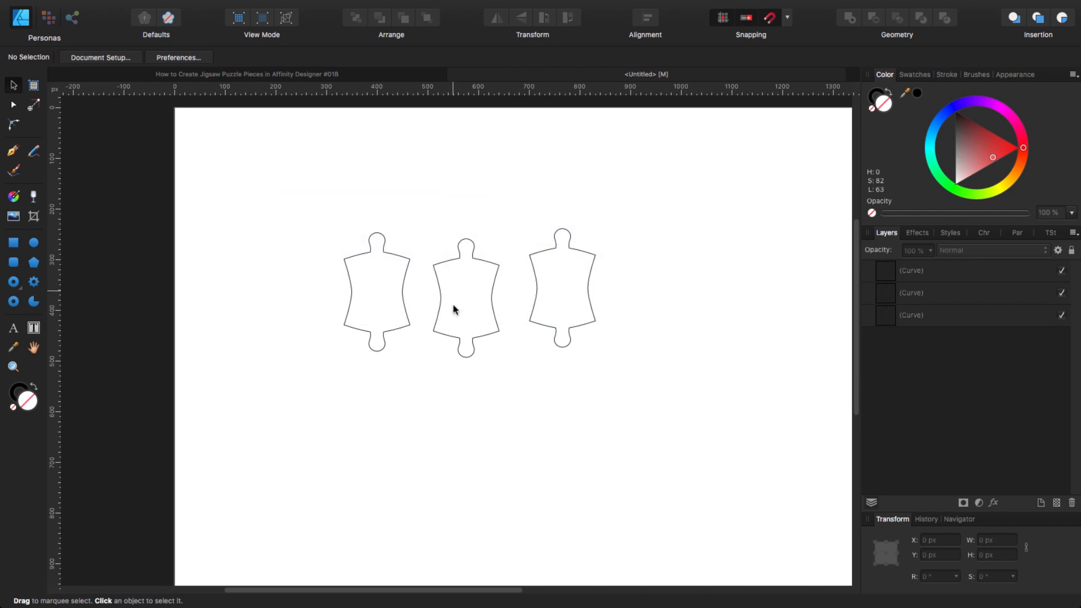
click(409, 300)
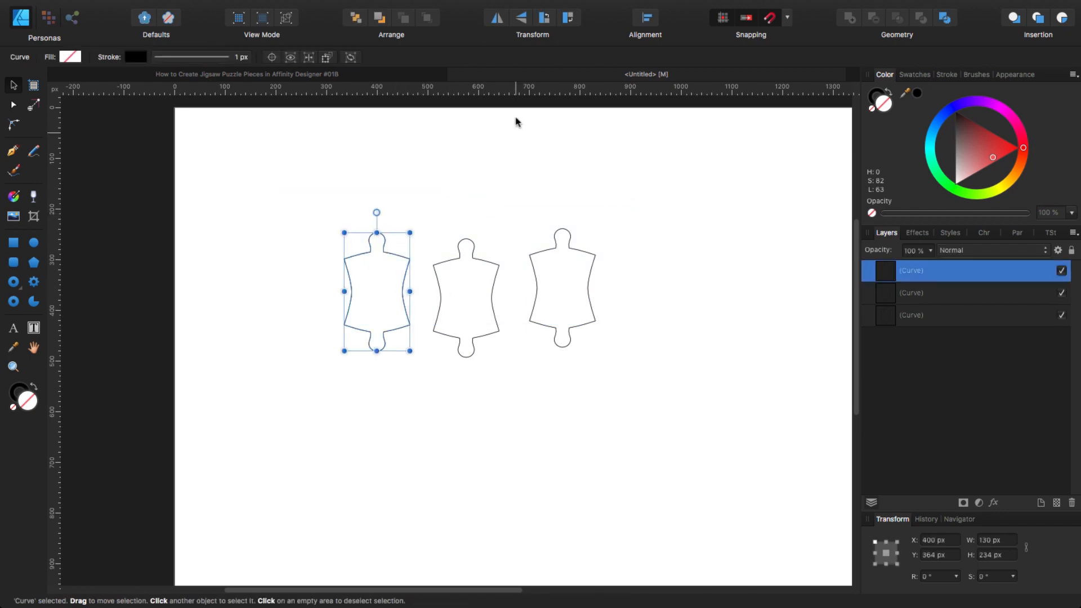
click(569, 20)
click(570, 244)
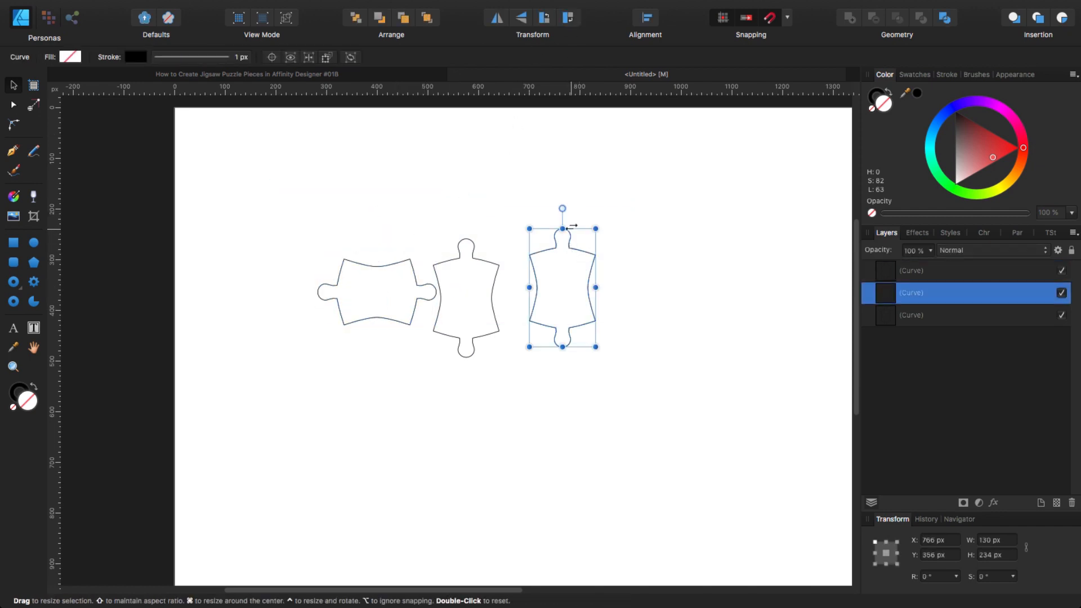
click(568, 20)
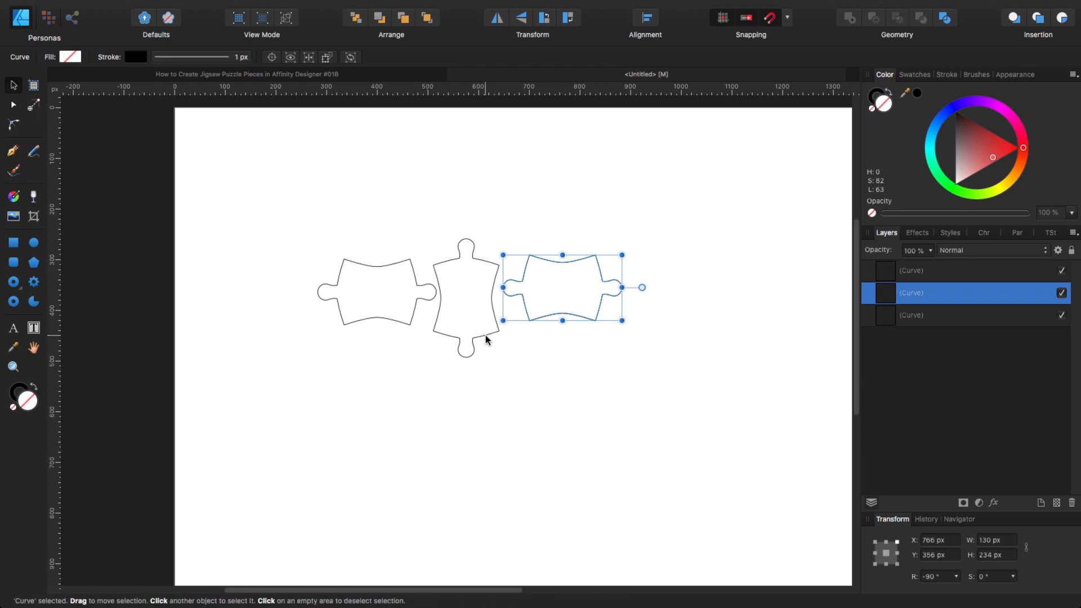
Step: Snap the left copy's right-hand corners onto the centre piece's left corners, at X 446 px, Y 376 px
scroll(470, 332, down, 2)
scroll(471, 332, down, 1)
scroll(475, 353, up, 5)
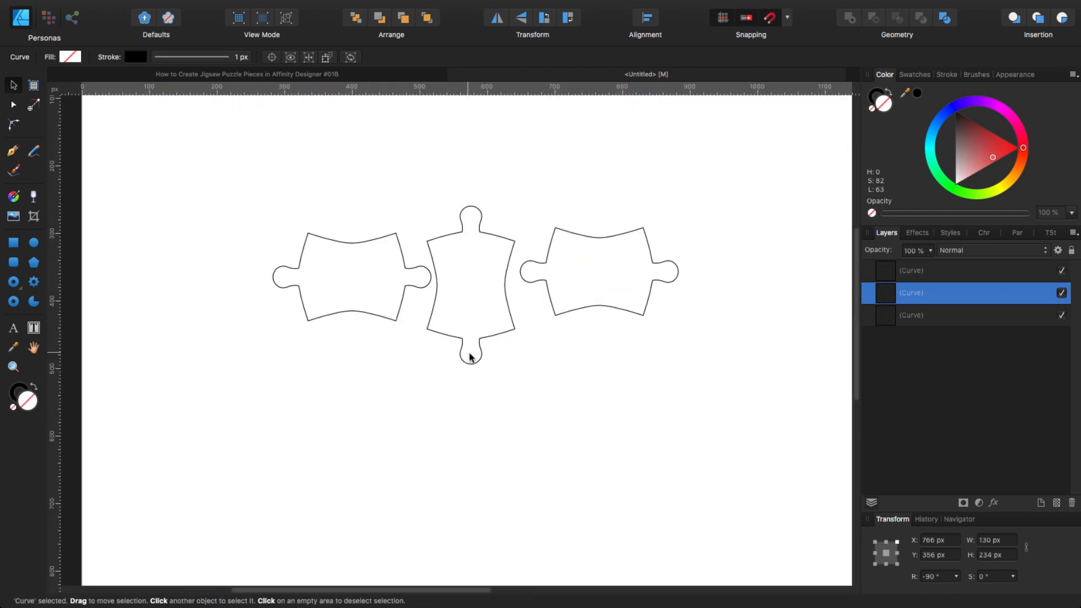
scroll(500, 380, up, 2)
click(340, 293)
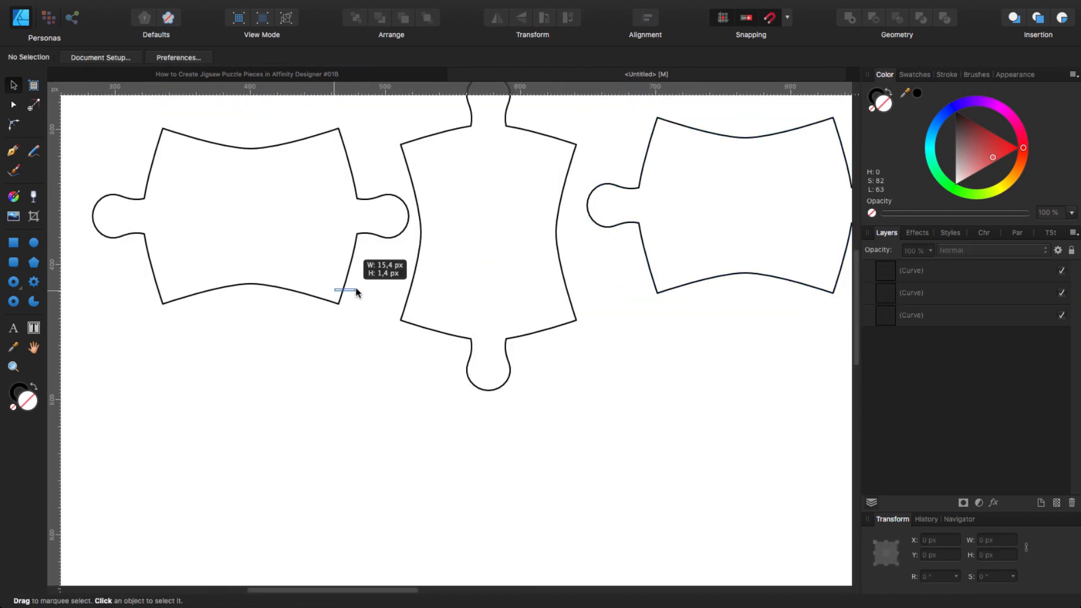
drag(340, 297, 398, 314)
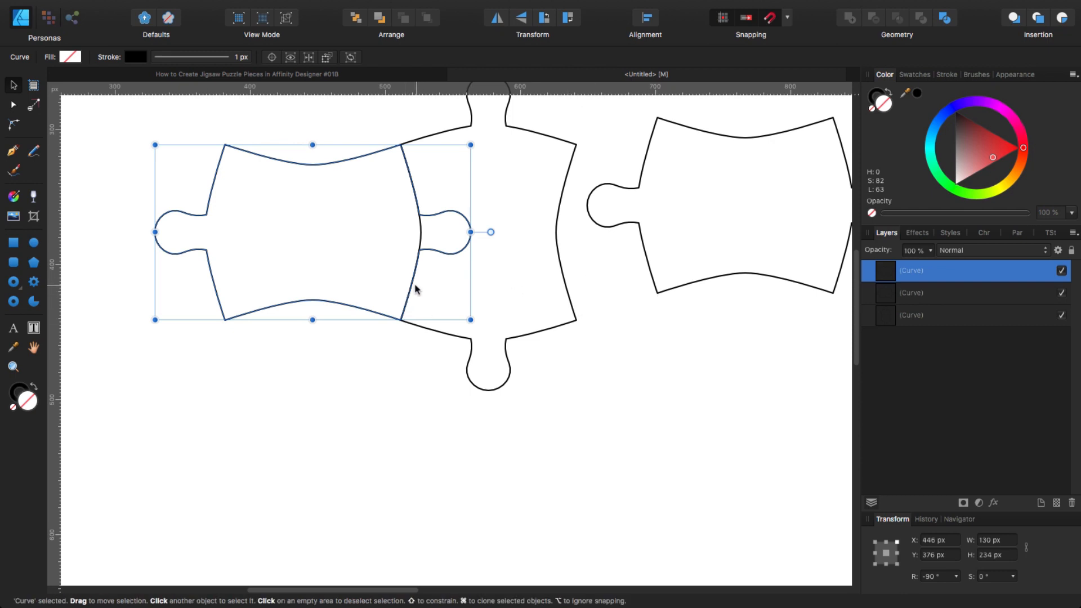
Step: Try small sideways nudges of the left copy at the shared bottom corner, ending back at X 446 px
scroll(415, 289, up, 10)
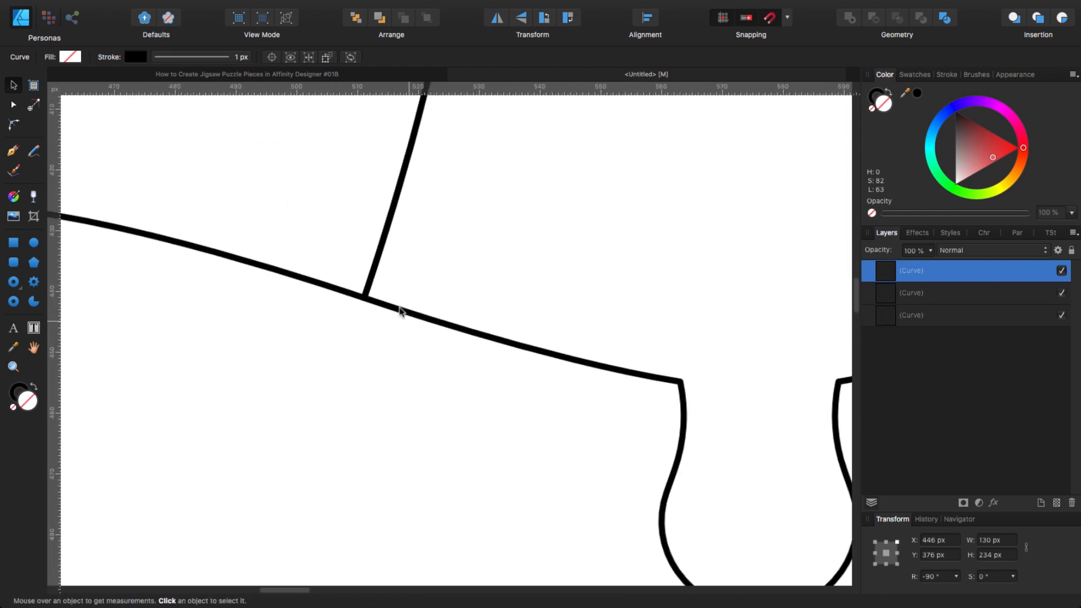
scroll(396, 292, up, 2)
key(Left)
key(Left)
key(Left)
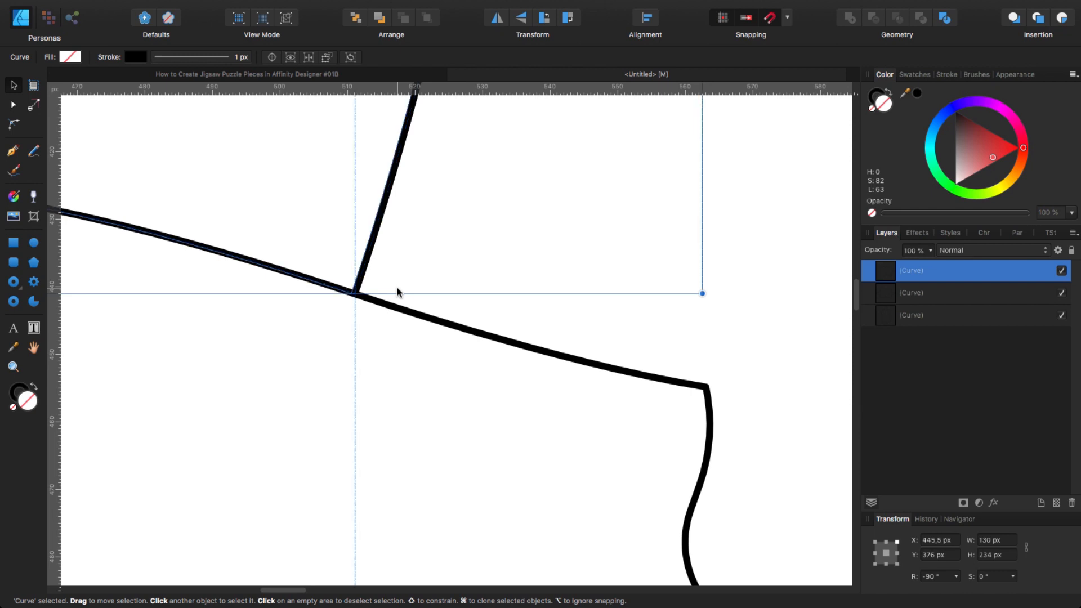
key(Right)
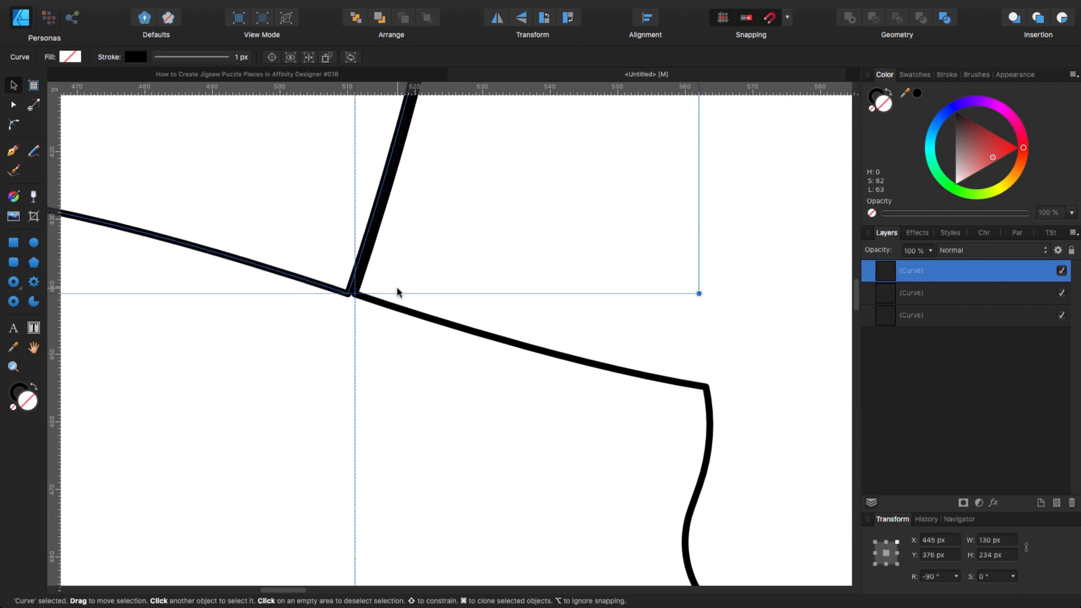
key(Up)
key(Right)
key(Left)
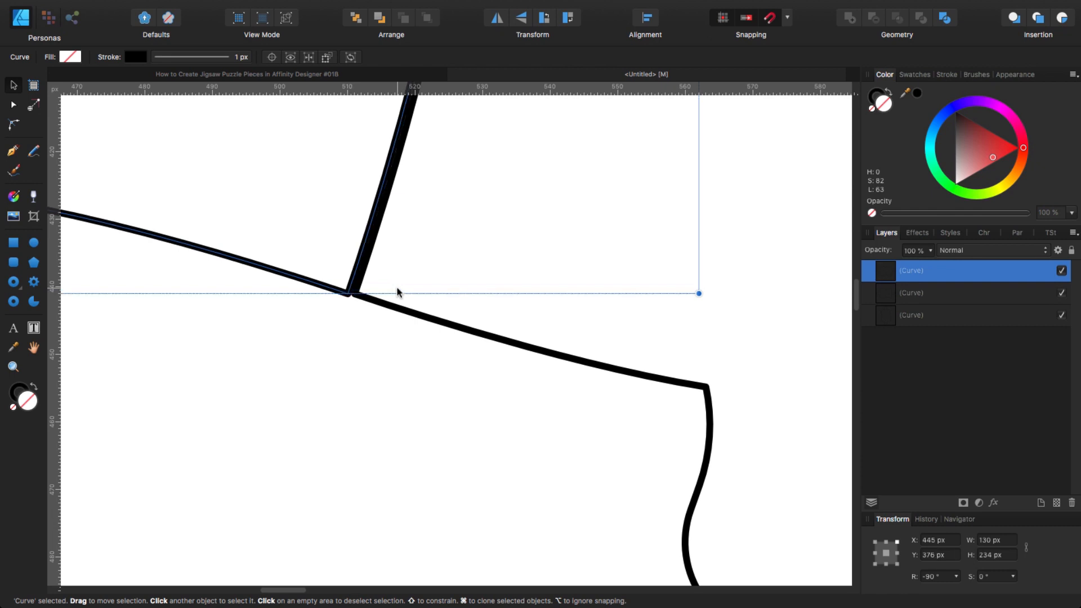
key(Right)
key(Down)
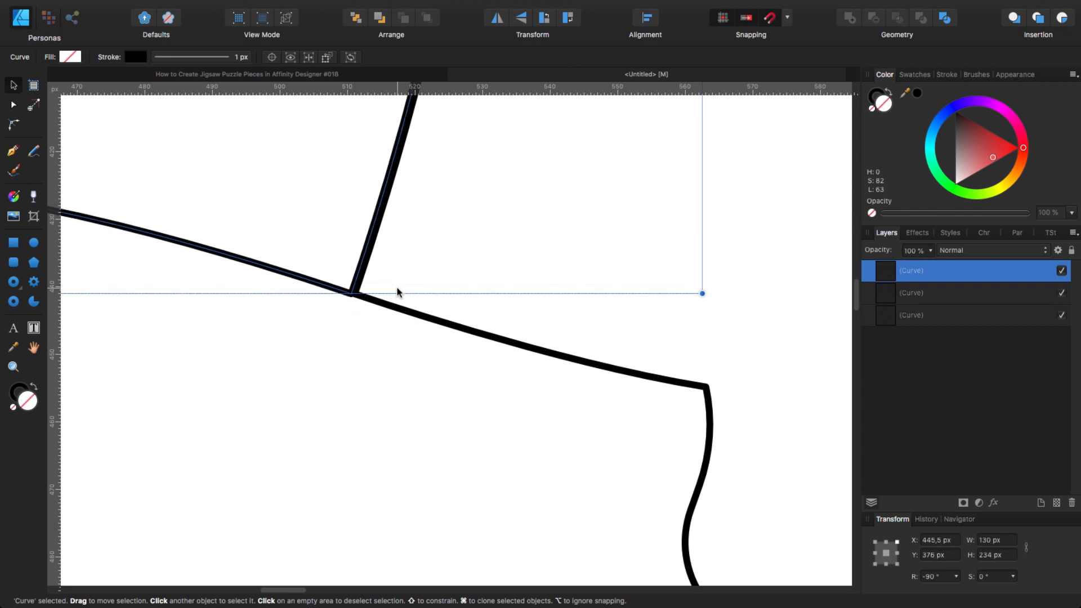
key(Right)
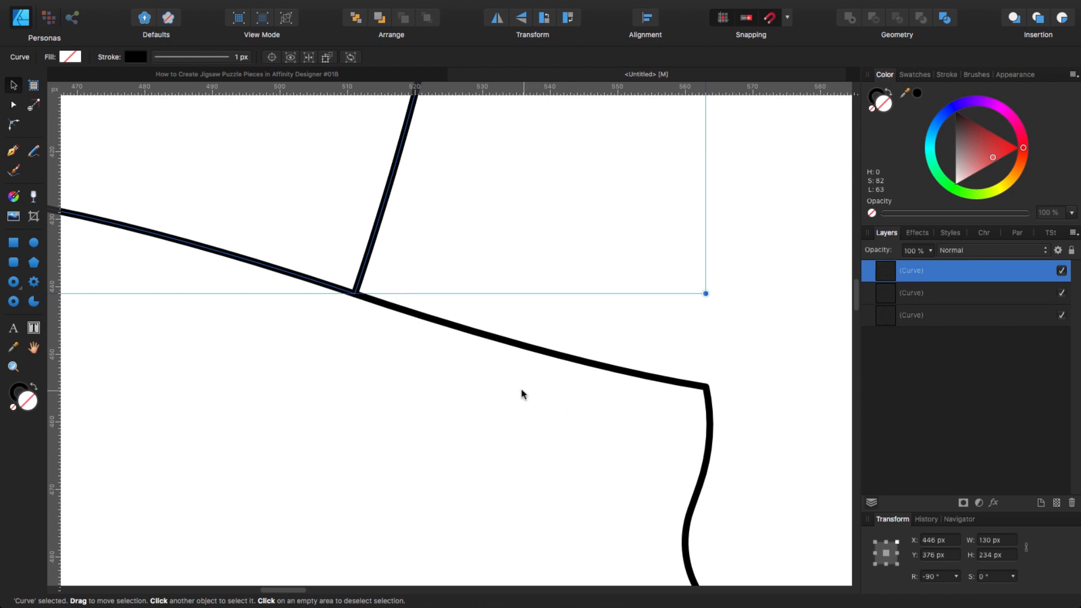
Step: Snap the right copy's left-hand corners onto the centre piece's right corners, at X 706 px, Y 376 px, and check the joint
scroll(530, 363, down, 10)
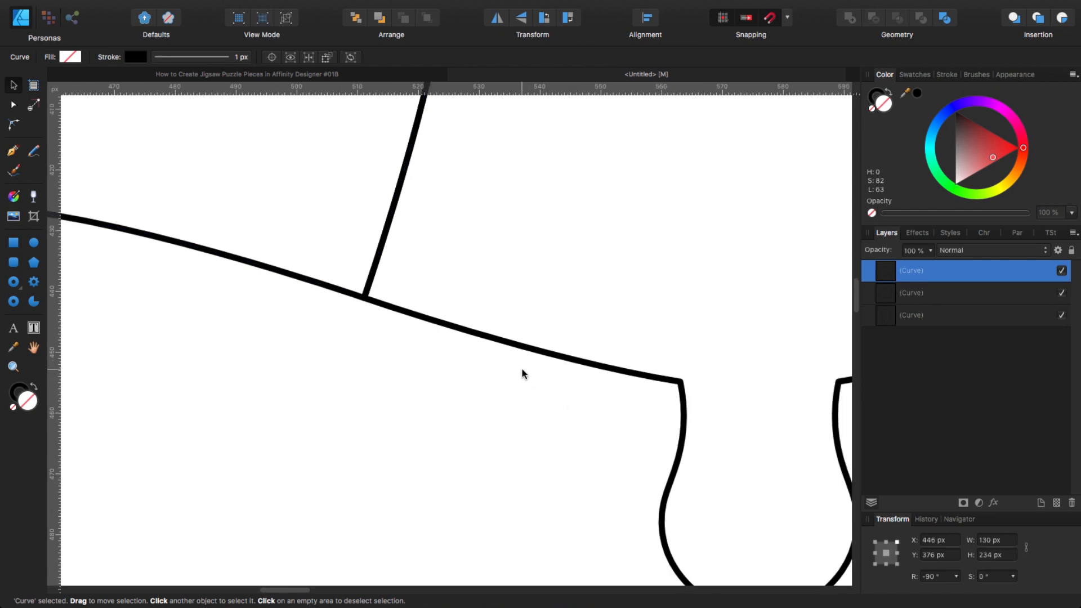
click(642, 311)
drag(642, 303, 593, 329)
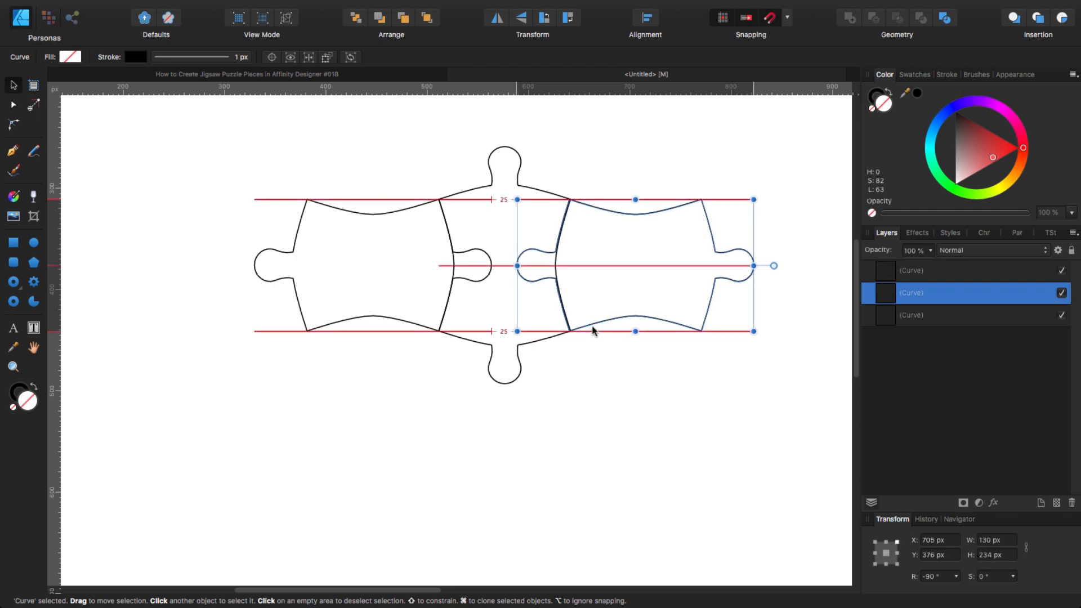
drag(593, 329, 593, 330)
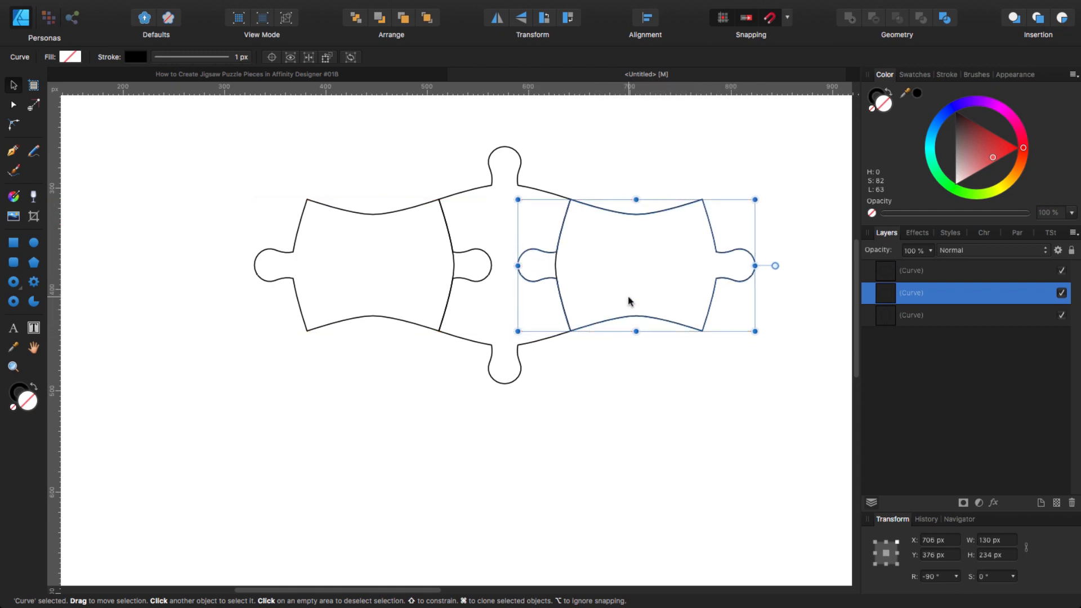
scroll(629, 301, up, 8)
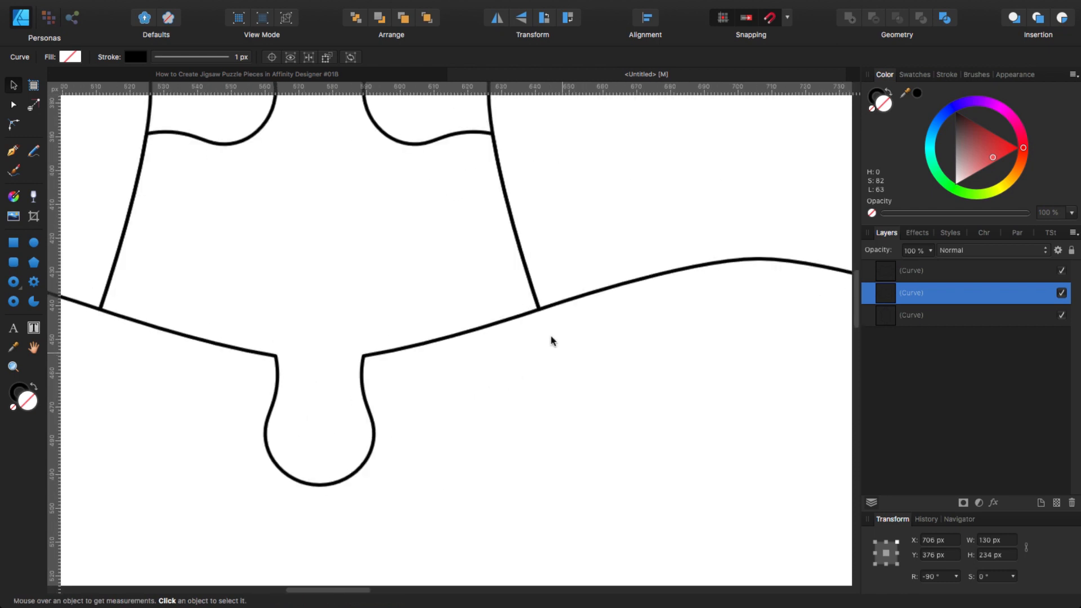
scroll(551, 341, down, 8)
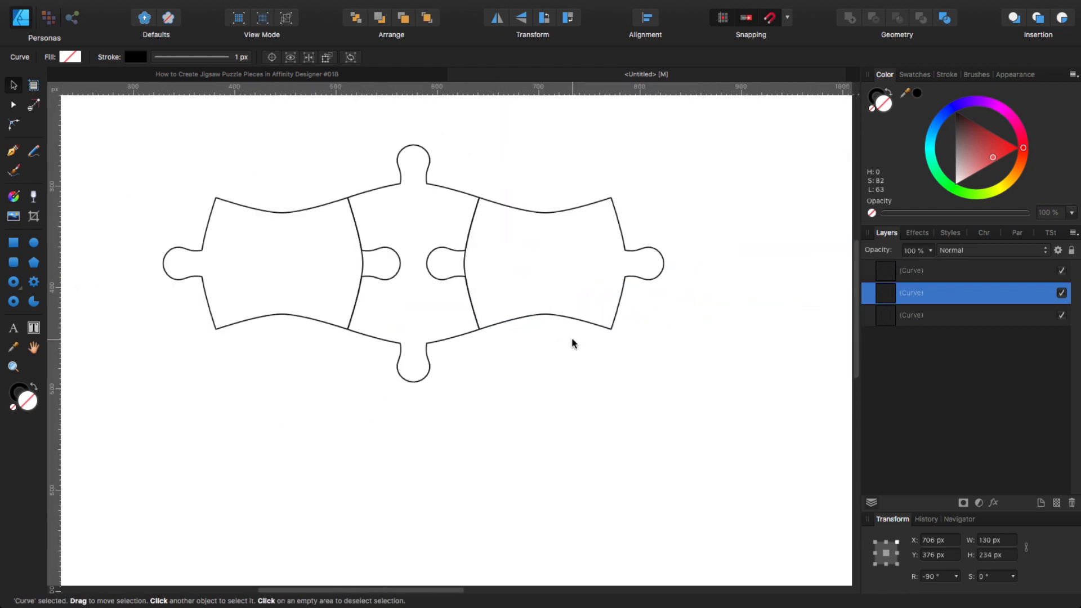
Step: Subtract the right copy from the centre piece to cut a tab-shaped notch in its right side
scroll(571, 343, down, 2)
click(438, 228)
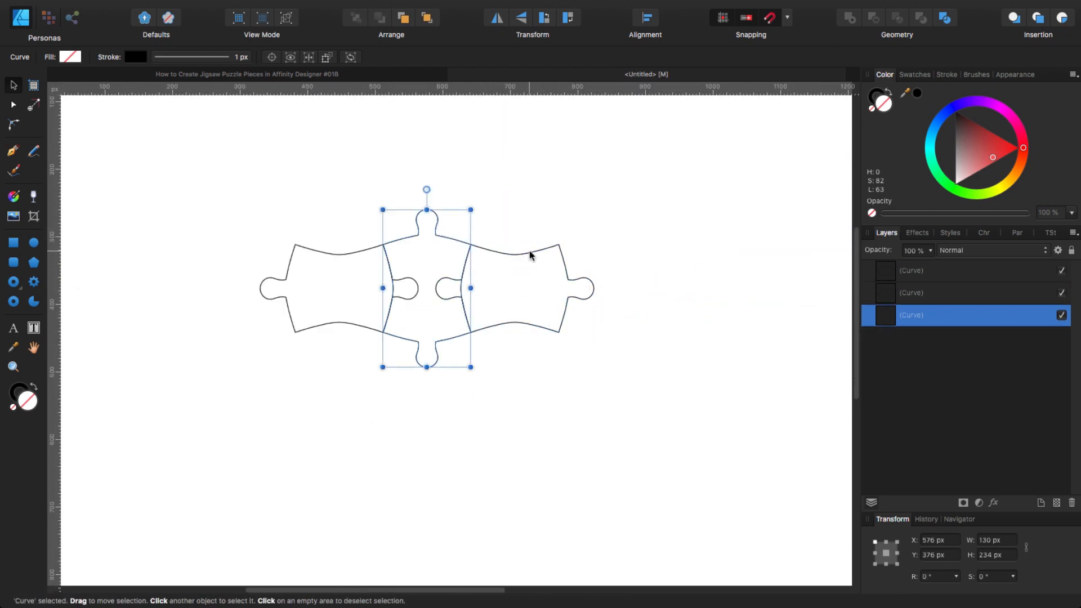
shift+click(533, 254)
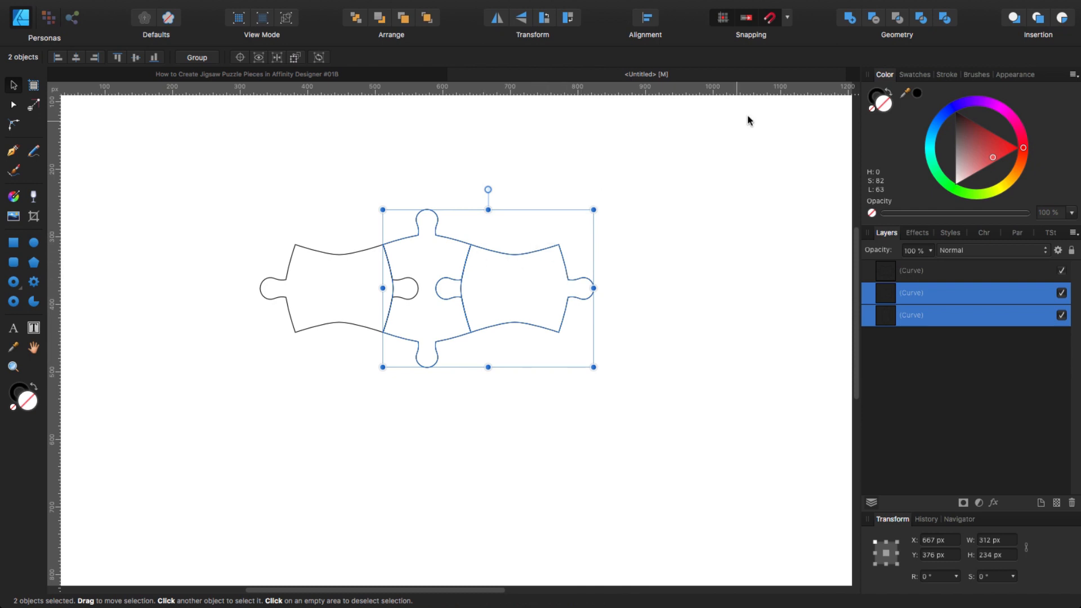
click(879, 21)
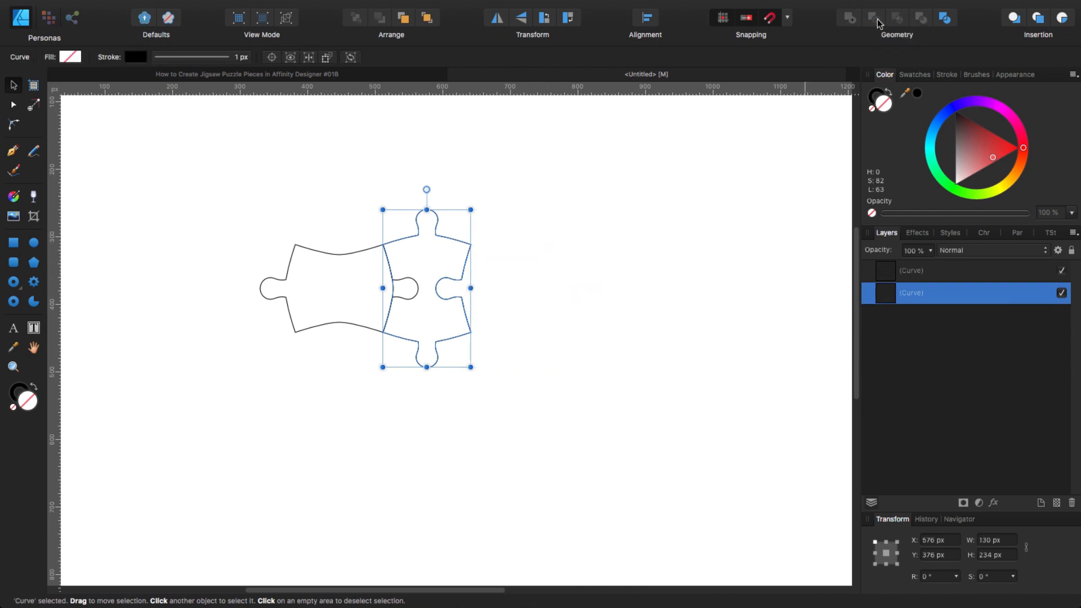
Step: Subtract the left copy from the centre piece to cut a tab-shaped notch in its left side
shift+click(346, 329)
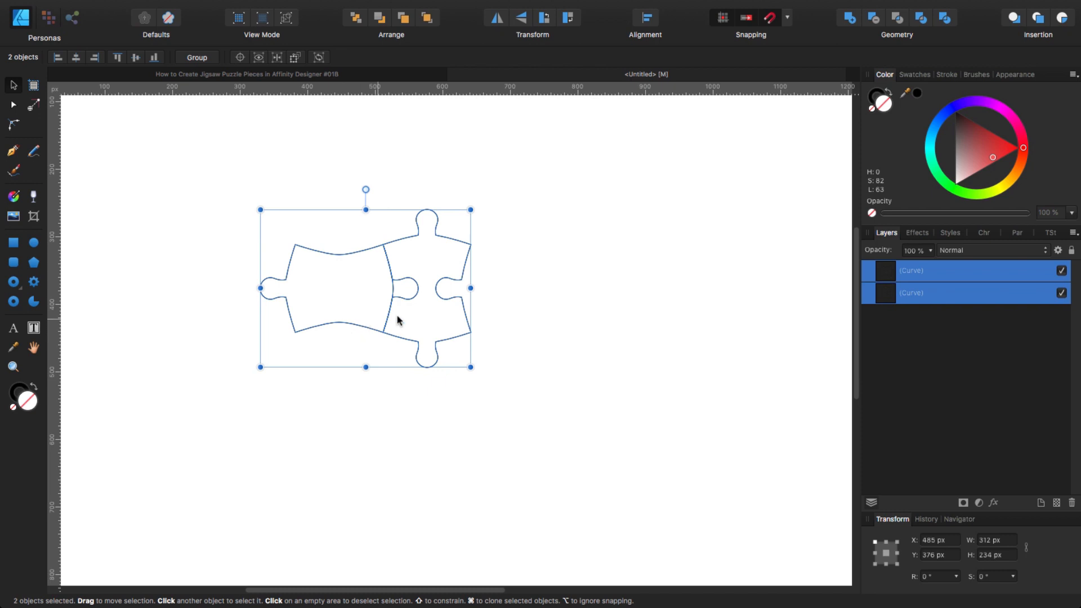
click(874, 20)
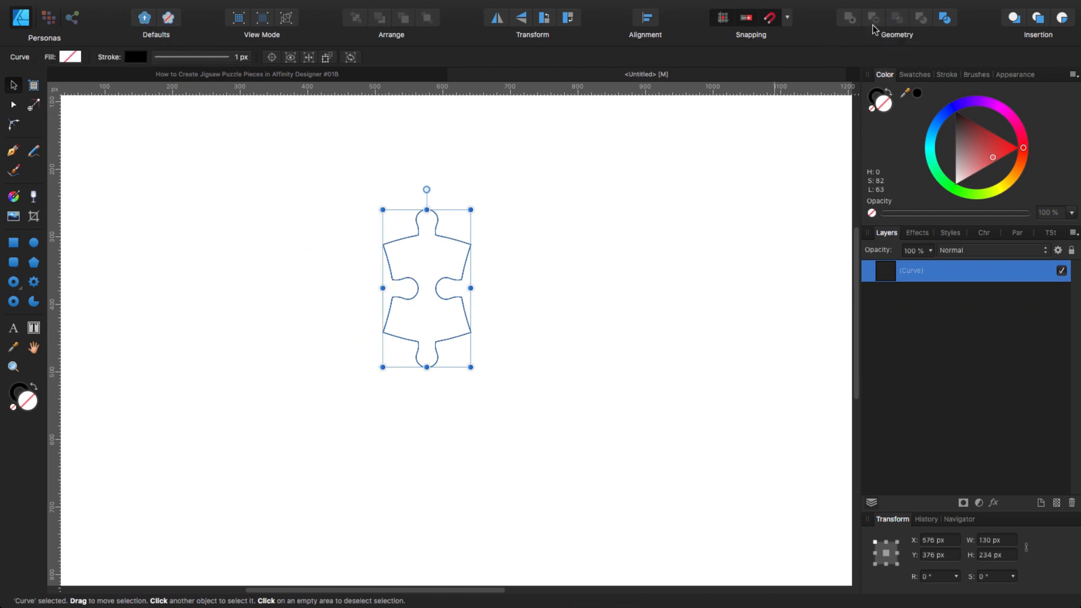
click(503, 328)
Step: Move the finished puzzle piece toward the middle of the page and place a copy beside it at X 828 px, Y 423 px
mouse_move(454, 297)
mouse_down()
mouse_move(489, 285)
mouse_move(454, 317)
mouse_up()
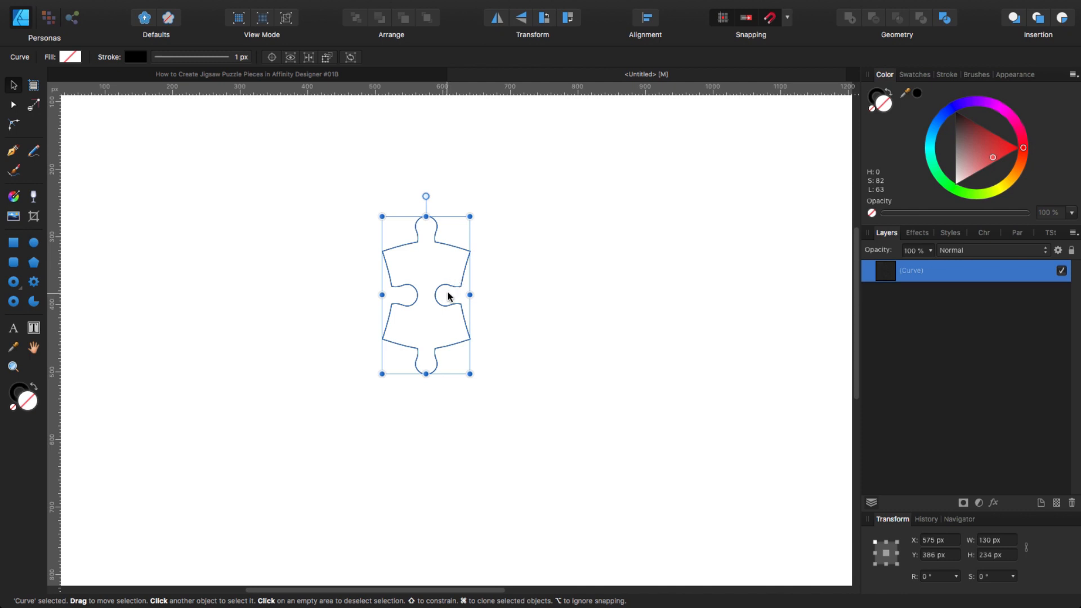
key(super+minus)
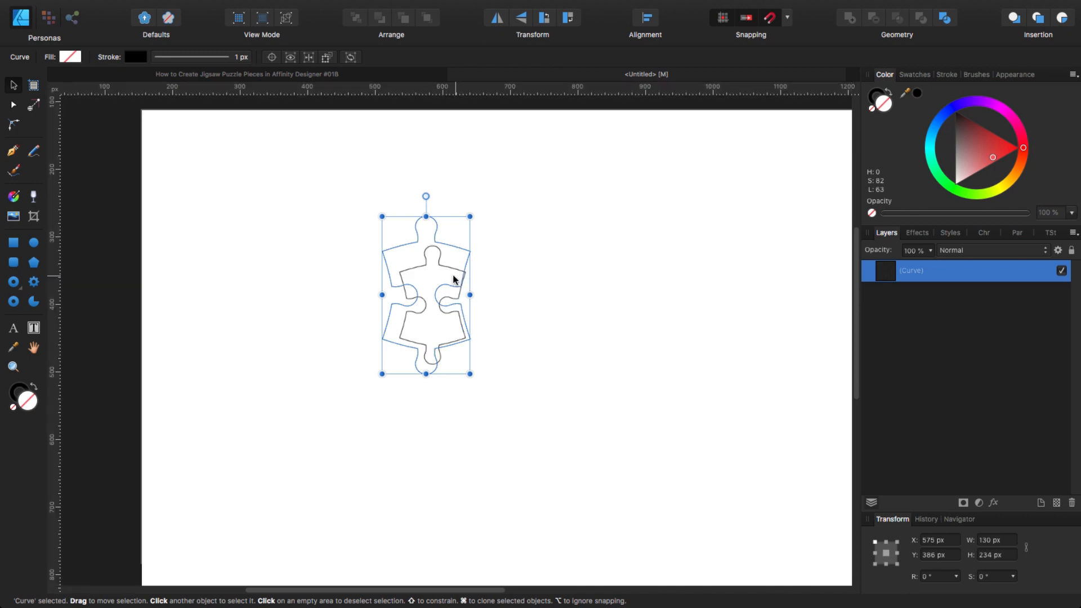
drag(454, 308, 468, 324)
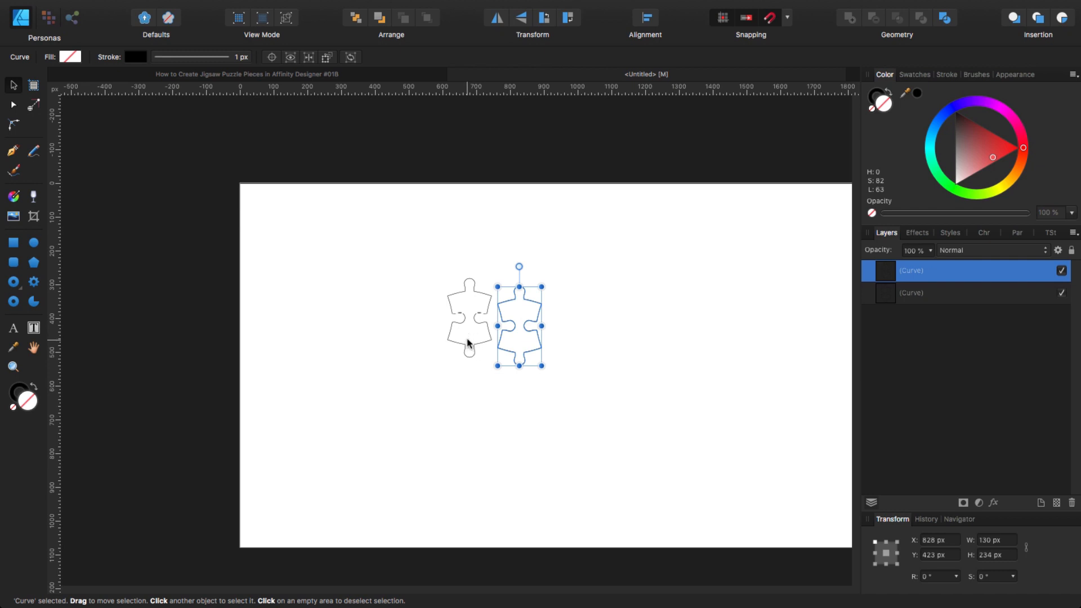
key(super+plus)
key(super+plus)
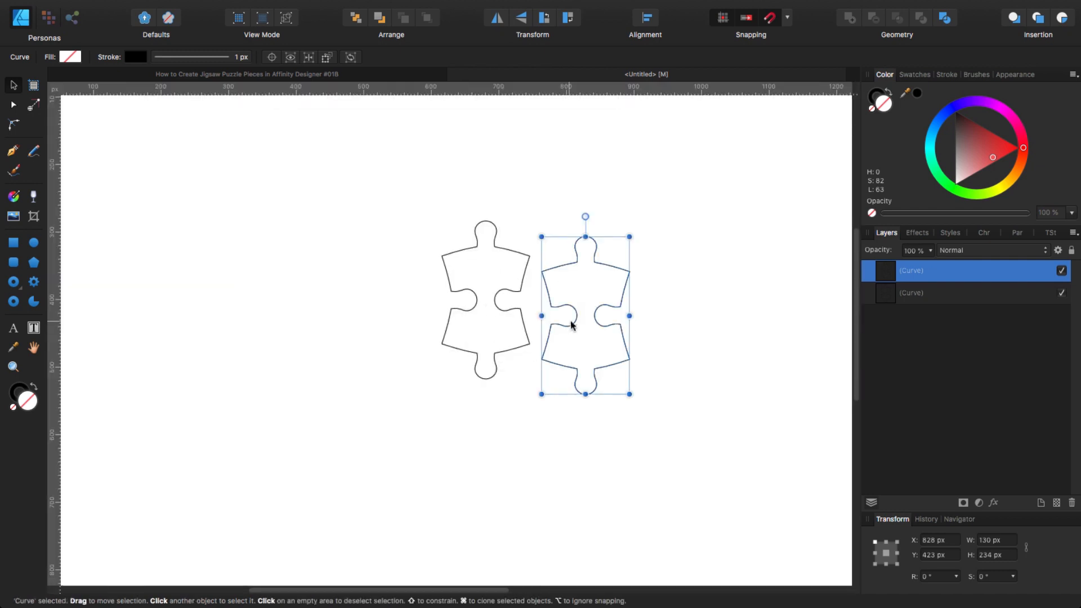
Step: Rotate the copy to -90°, snap it into the first piece's right side at X 809 px, Y 400 px, and duplicate it around the other sides
click(567, 17)
drag(586, 306, 574, 291)
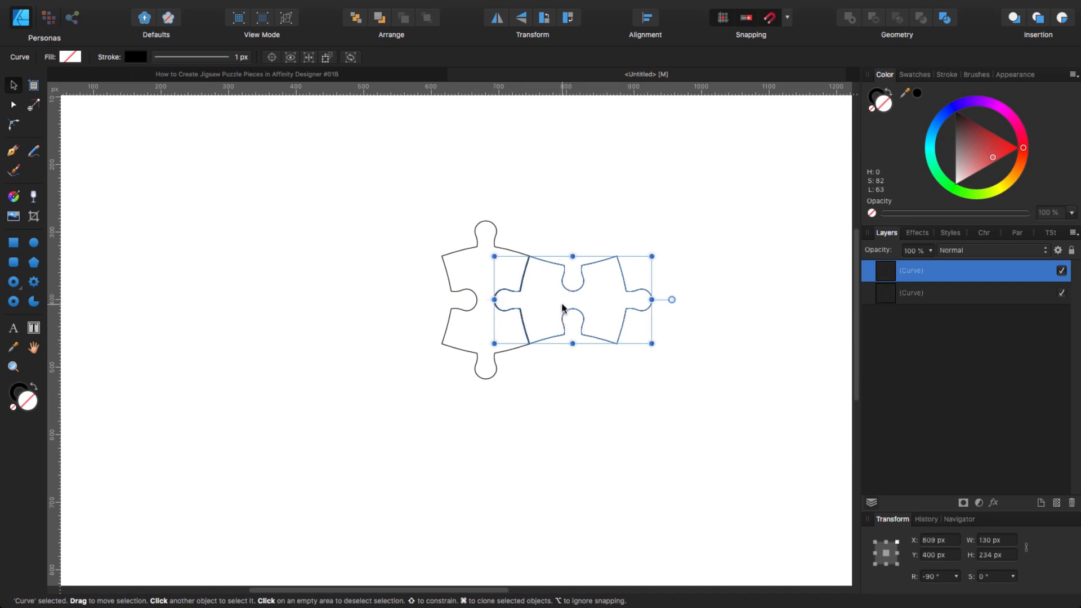
mouse_move(563, 309)
mouse_down()
mouse_move(373, 312)
mouse_move(497, 221)
mouse_move(494, 241)
mouse_move(531, 236)
mouse_move(521, 360)
mouse_move(509, 398)
mouse_move(502, 389)
mouse_move(546, 411)
mouse_move(678, 282)
mouse_move(579, 169)
mouse_move(276, 279)
mouse_move(253, 302)
mouse_move(413, 237)
mouse_move(424, 253)
mouse_move(416, 260)
mouse_up()
Step: Fill the four corners with upright copies of the piece, completing a three-by-three block of interlocking pieces
click(544, 17)
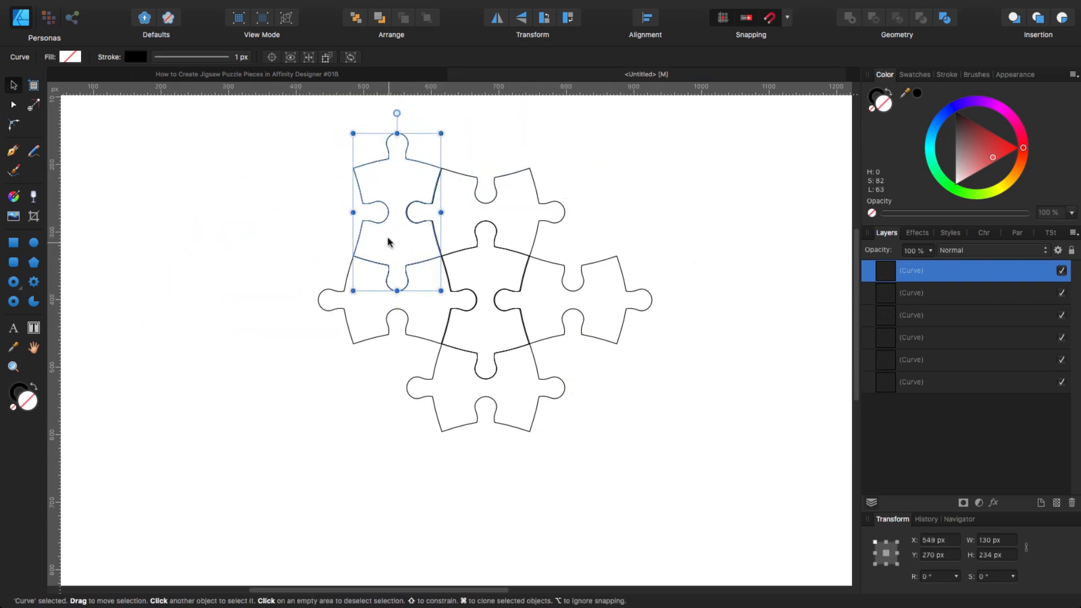
mouse_move(380, 225)
mouse_down()
mouse_move(571, 225)
mouse_move(555, 217)
mouse_up()
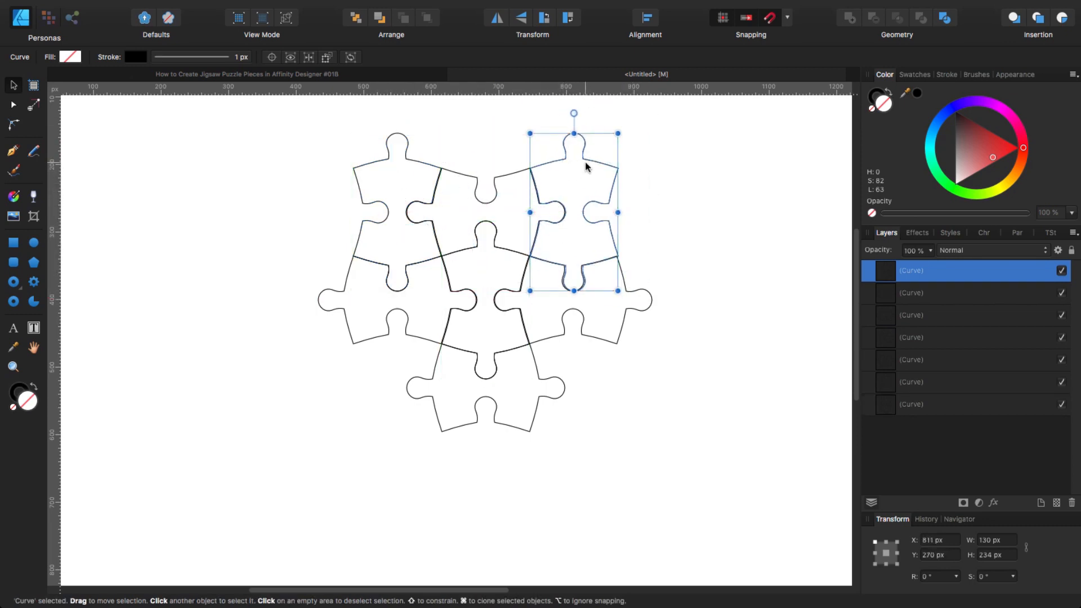
mouse_move(585, 166)
mouse_down()
mouse_move(587, 382)
mouse_move(589, 340)
mouse_move(537, 361)
mouse_move(416, 346)
mouse_up()
mouse_move(602, 364)
mouse_down()
mouse_move(611, 366)
mouse_move(596, 378)
mouse_up()
click(597, 377)
click(660, 345)
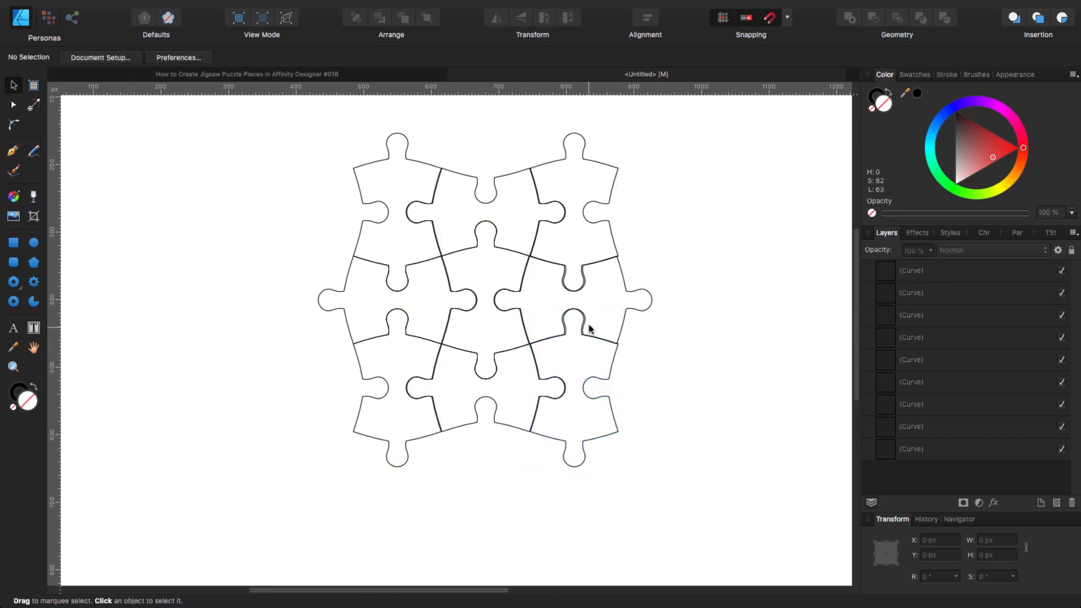
Step: Nudge the block's lower-right corner piece slightly left so its upper tab lines up with the adjoining notch
scroll(610, 313, up, 6)
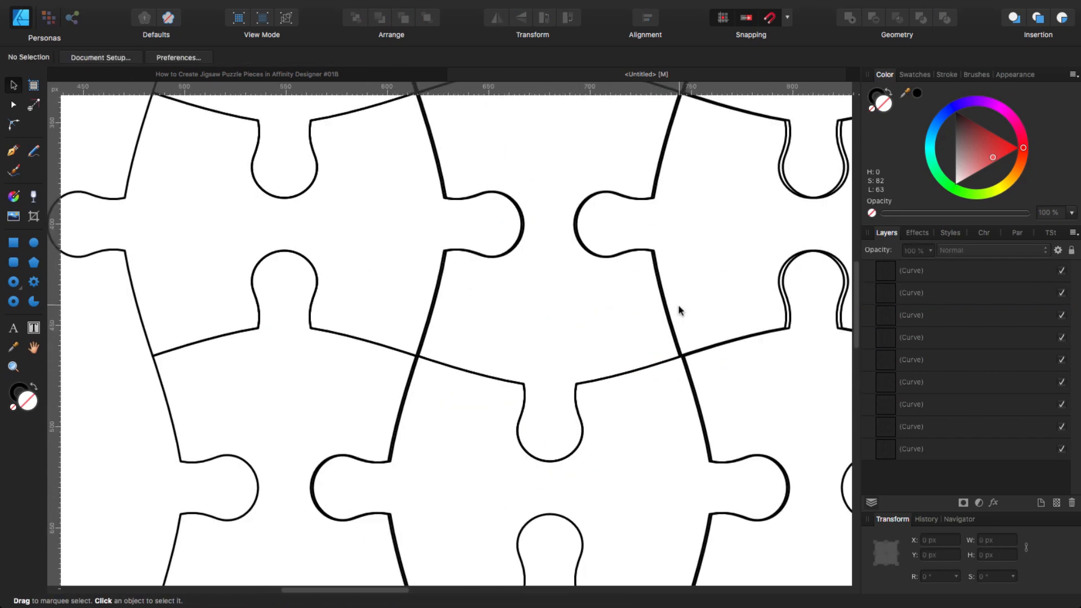
scroll(619, 309, right, 2)
scroll(418, 315, right, 1)
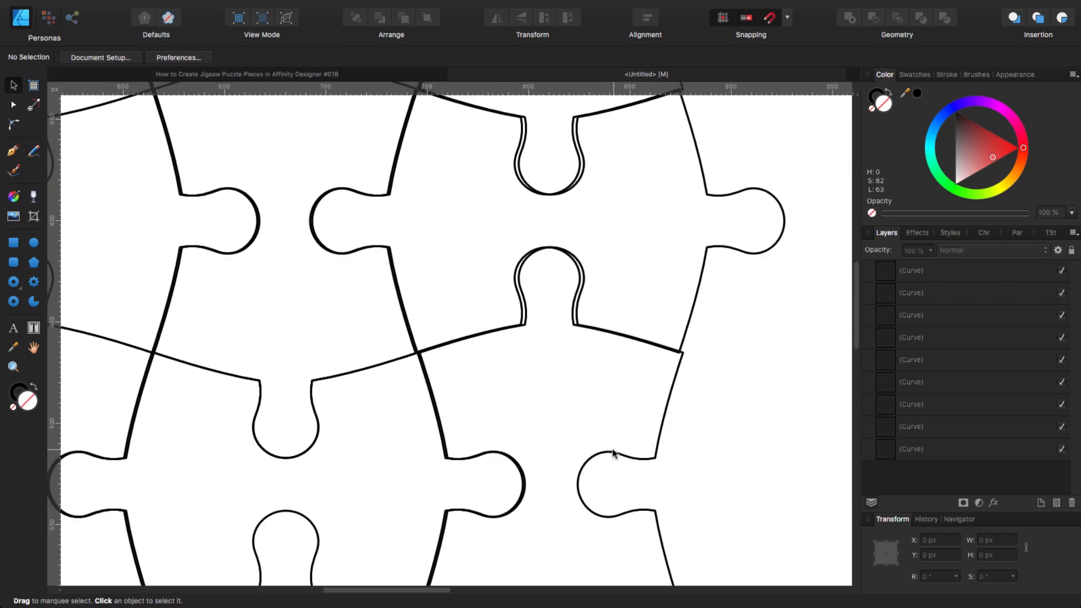
drag(612, 452, 611, 454)
click(673, 446)
Step: Align the block's upper-right corner piece with the notch below it, at X 809 px, Y 270 px
scroll(748, 253, up, 5)
scroll(748, 254, right, 1)
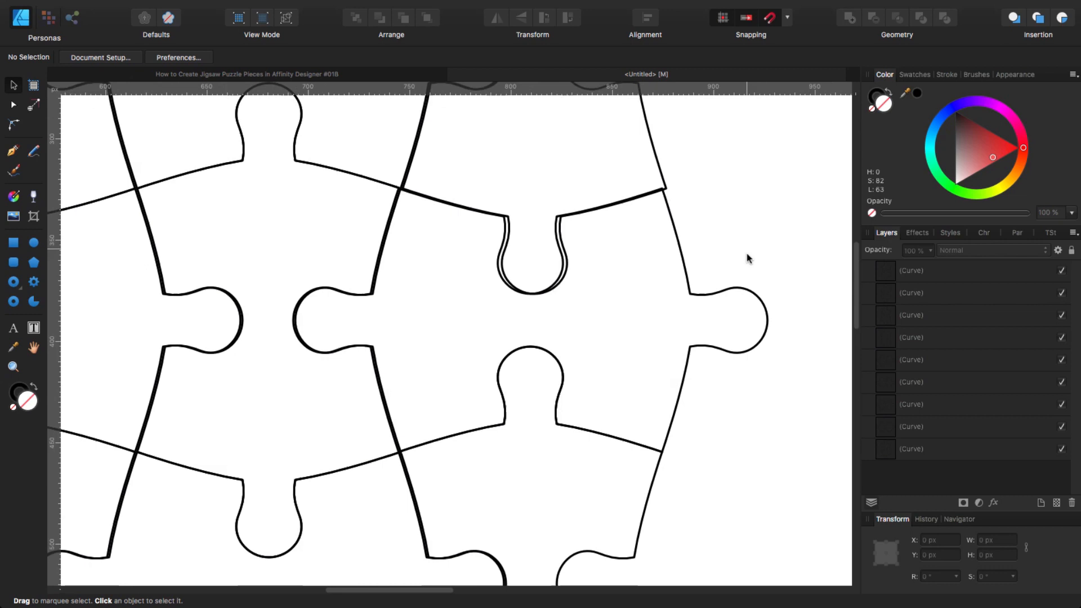
click(512, 264)
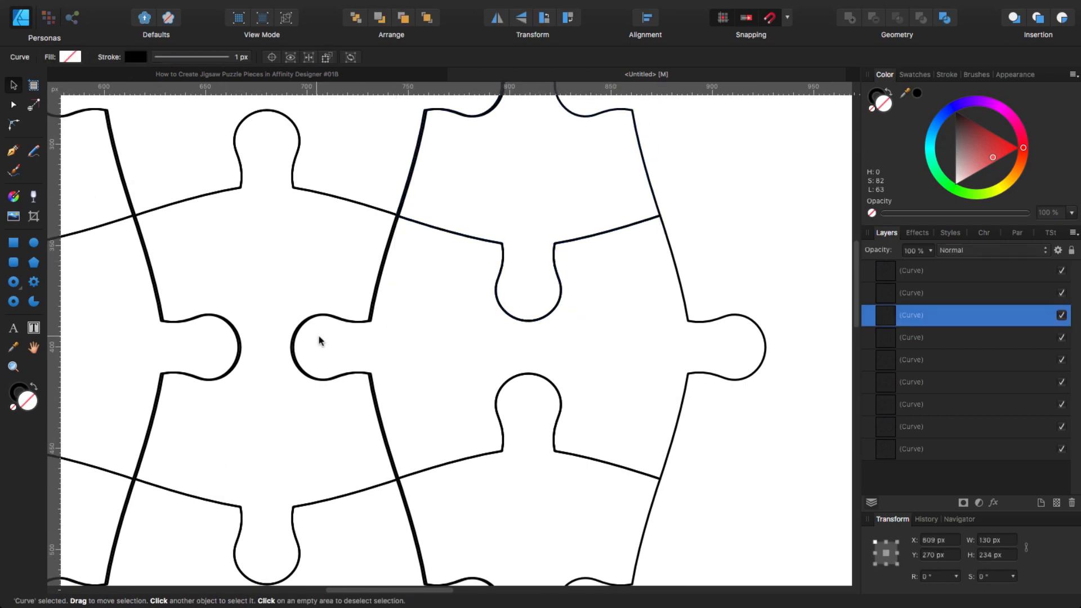
Step: Select the whole three-by-three block and interlock two copies of it, one below and one at its upper right
drag(318, 341, 605, 153)
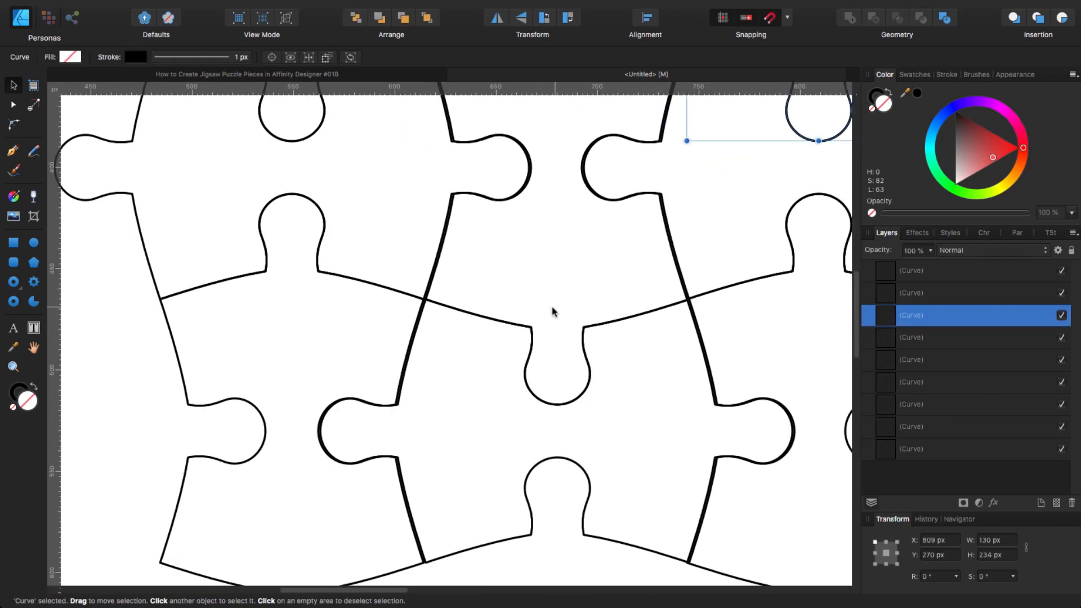
scroll(538, 269, down, 10)
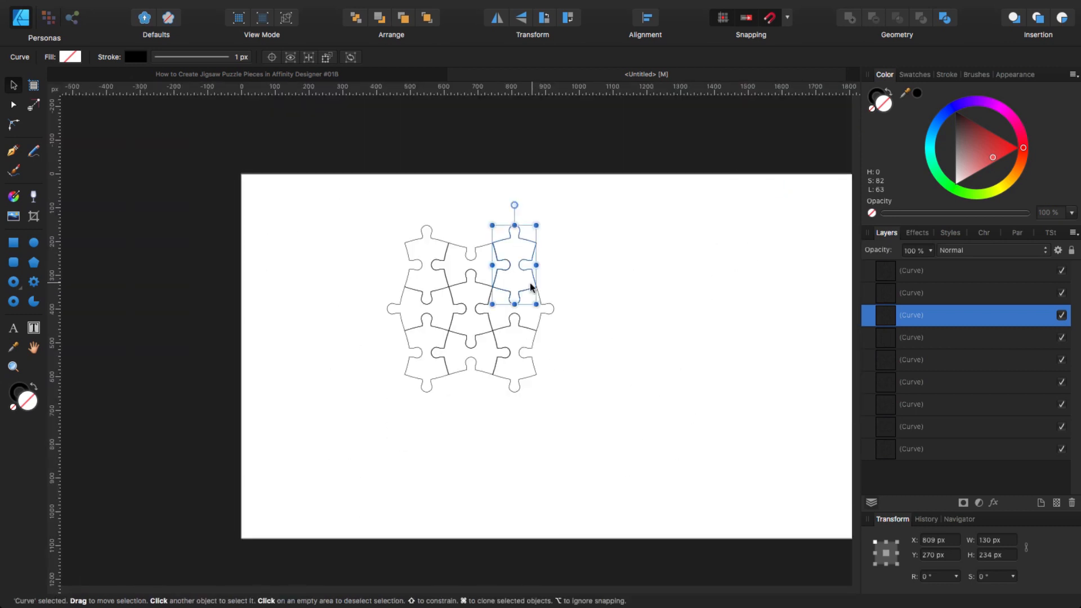
drag(370, 203, 599, 471)
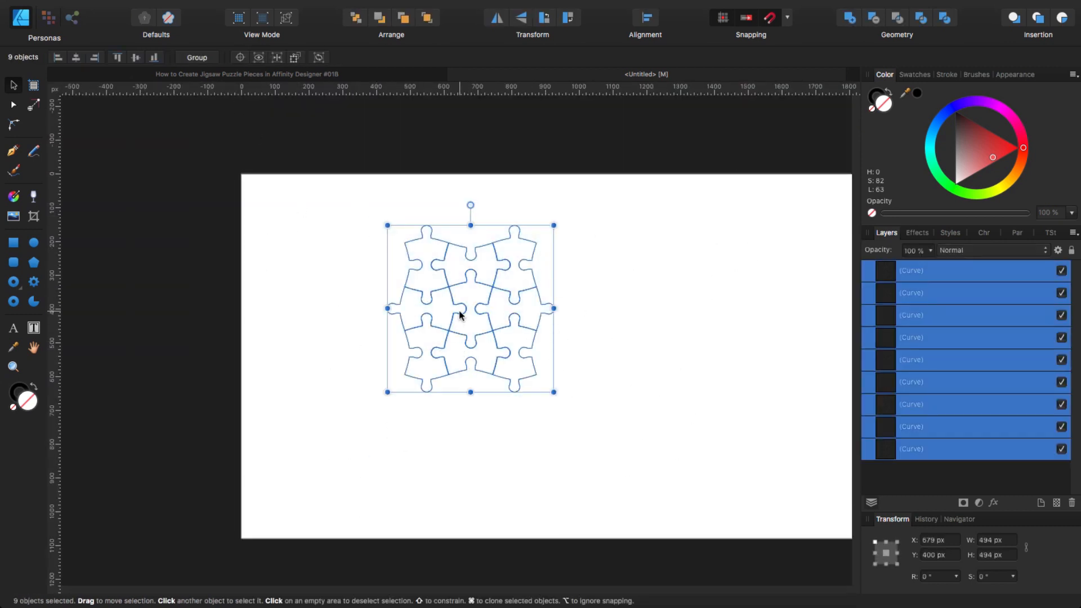
mouse_move(451, 333)
mouse_down()
mouse_move(611, 333)
mouse_move(610, 310)
mouse_move(586, 285)
mouse_move(575, 285)
mouse_move(622, 338)
mouse_move(566, 429)
mouse_move(487, 463)
mouse_move(490, 453)
mouse_up()
click(580, 425)
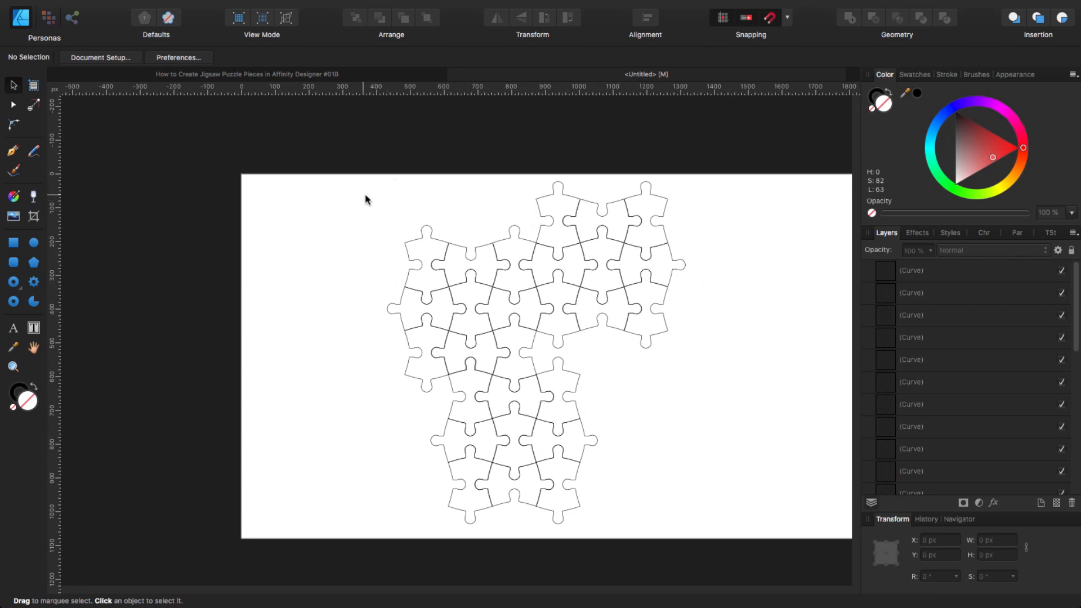
Step: Fill all the puzzle pieces with the pink FF8A8A (H 0, S 100, L 77) and clear the selection
drag(318, 164, 719, 539)
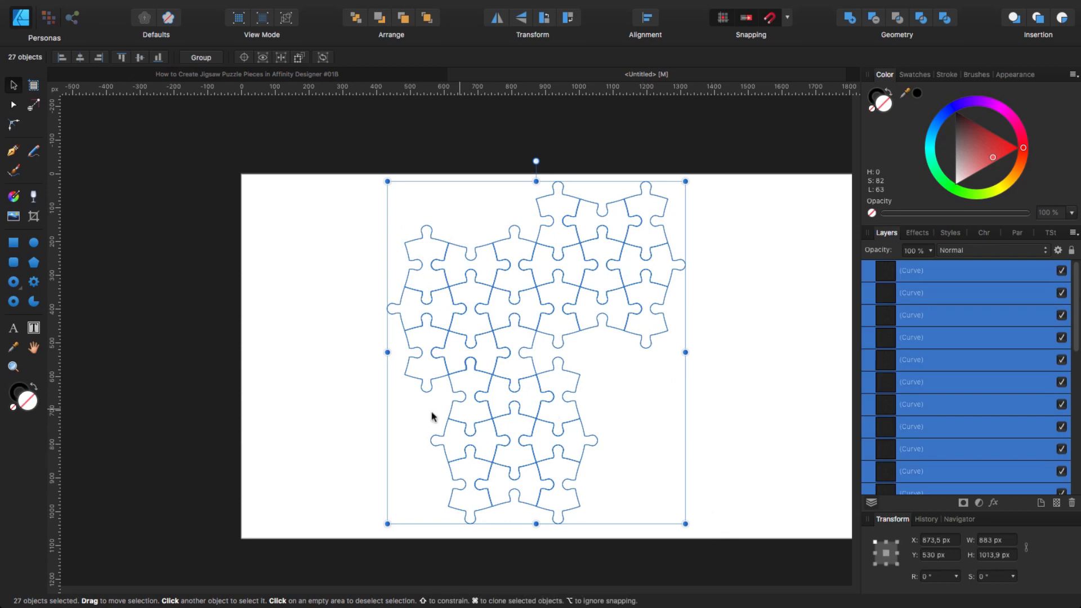
double_click(885, 110)
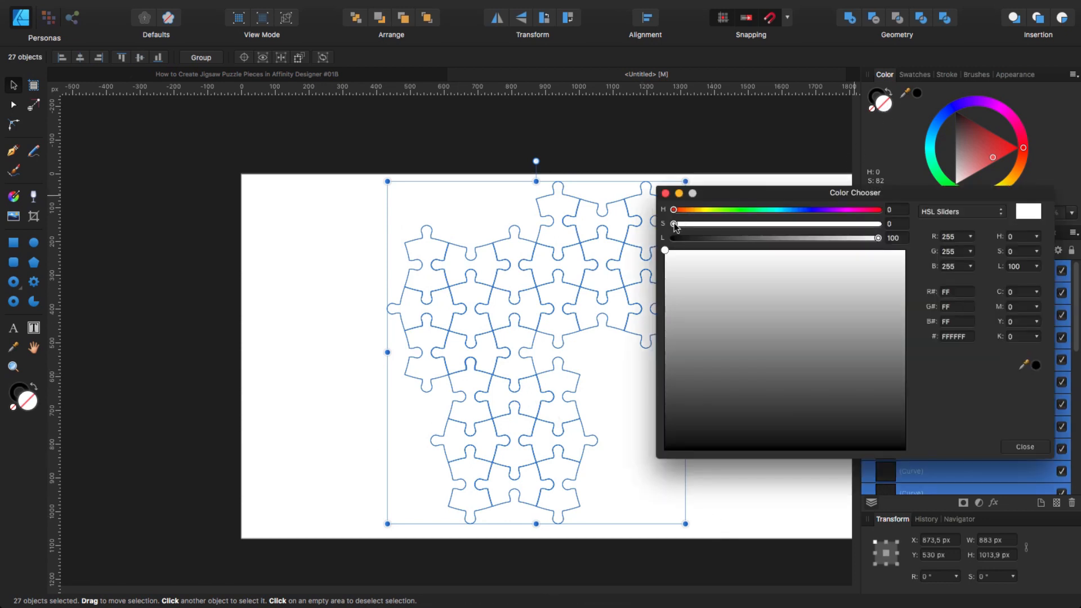
drag(674, 226, 833, 239)
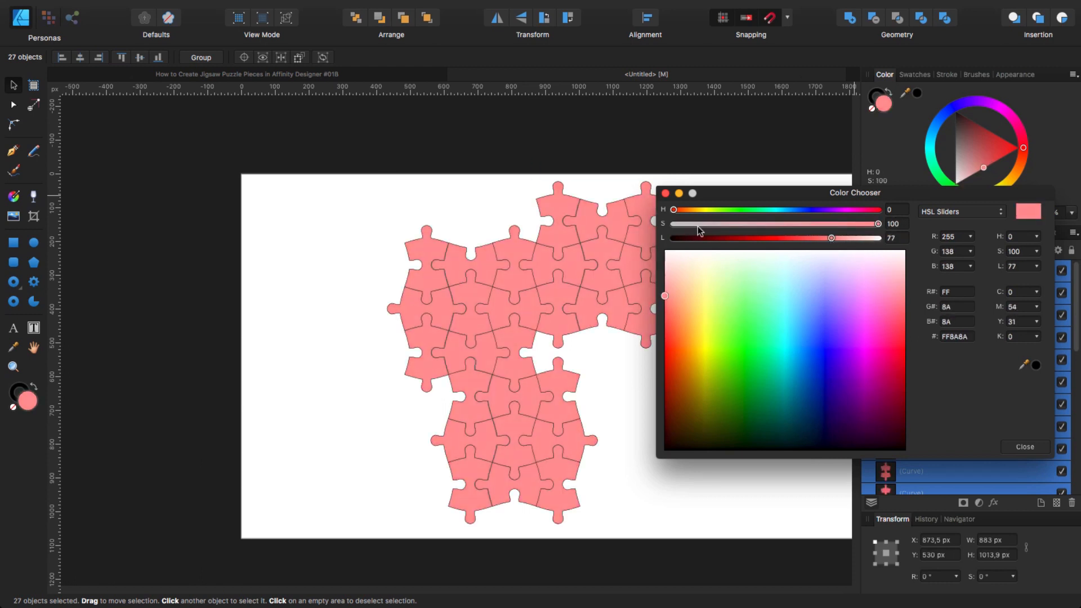
click(665, 193)
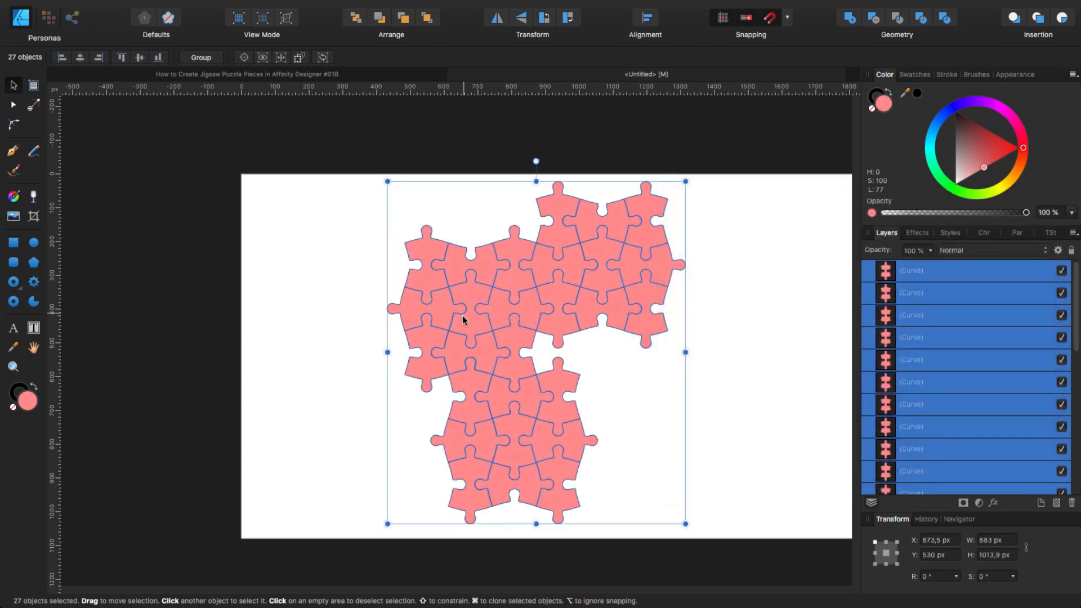
click(471, 331)
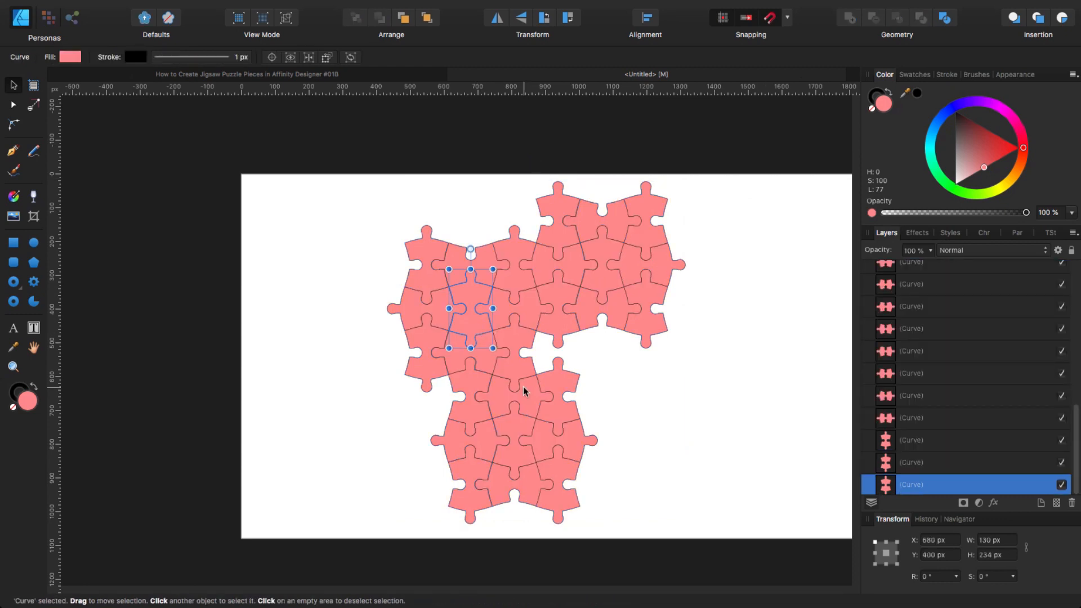
scroll(695, 344, right, 4)
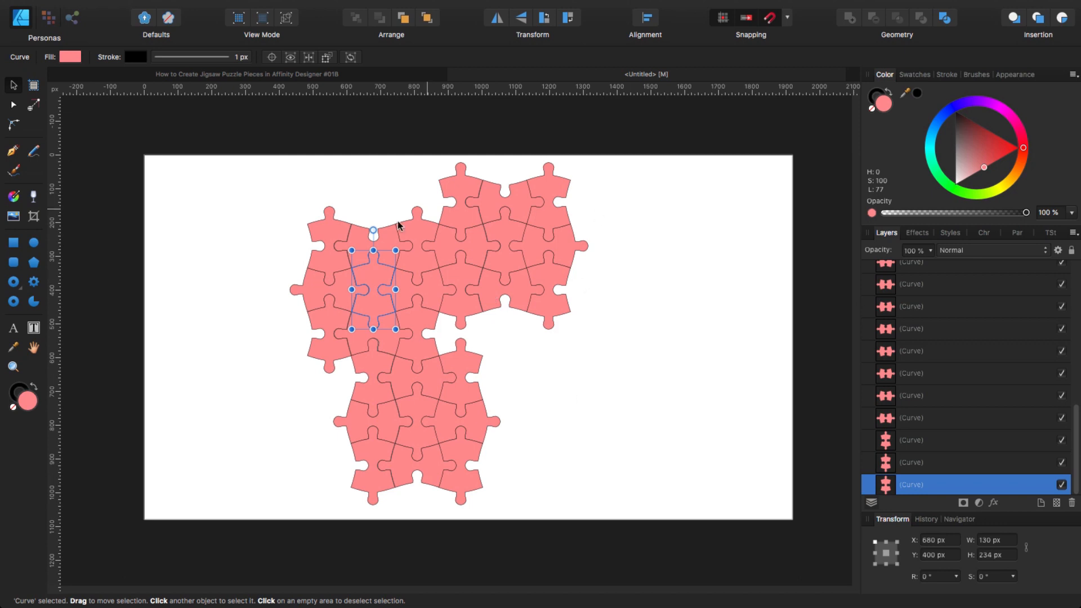
click(559, 378)
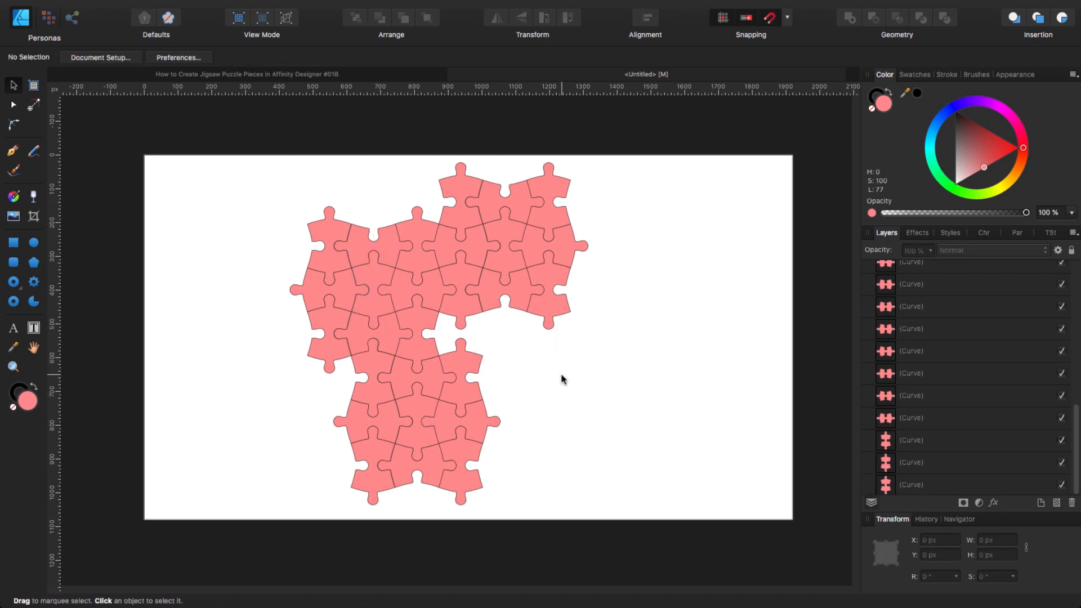